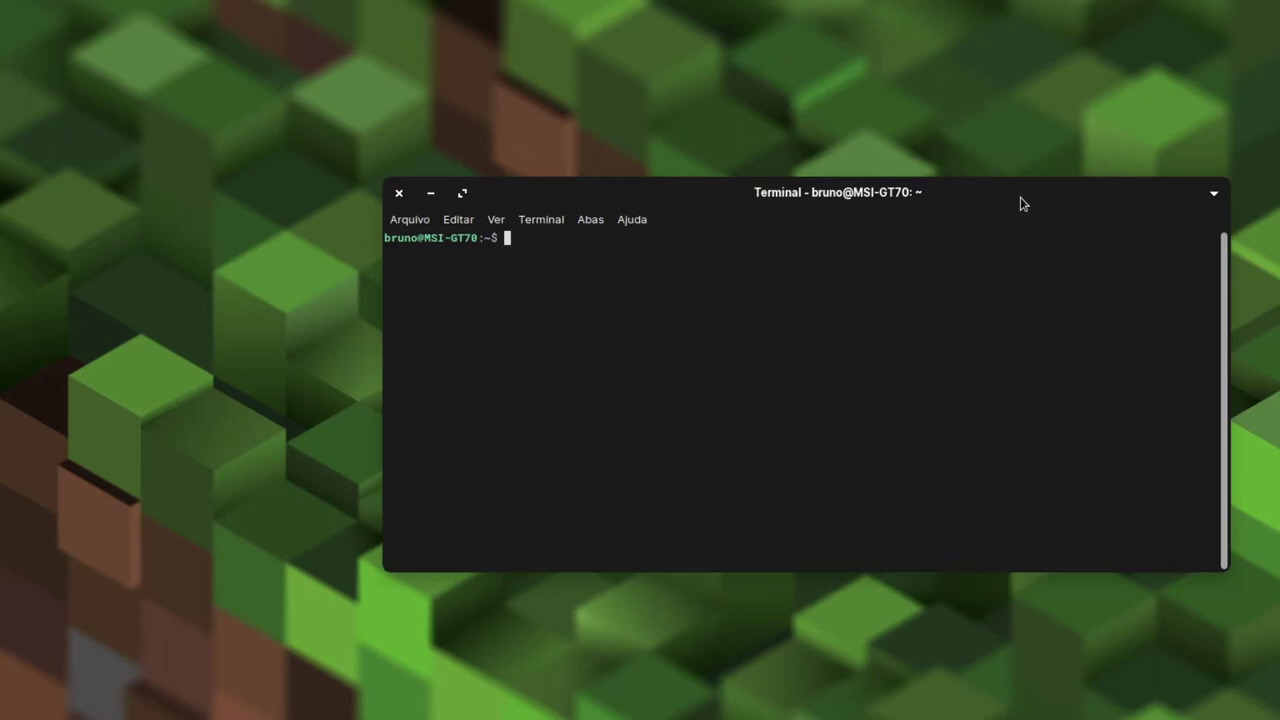
{"action": "type", "text": "sudo apt install lutris"}
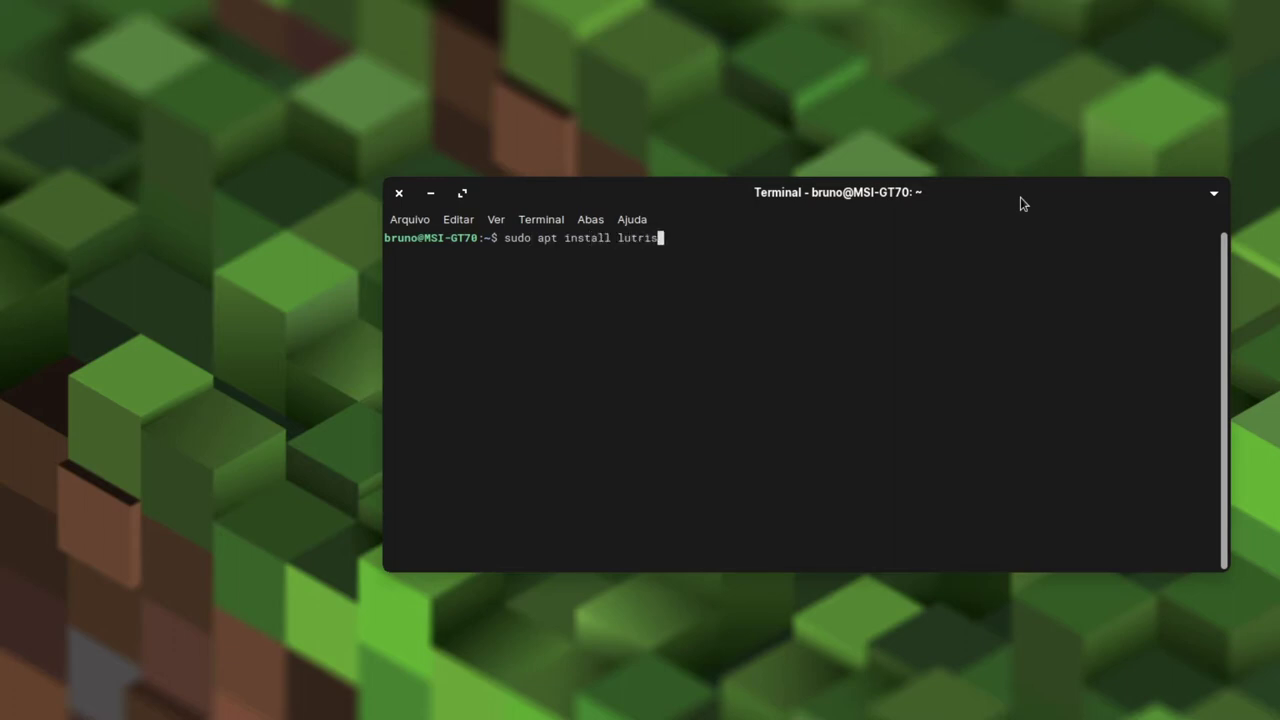
{"action": "key", "text": "Return"}
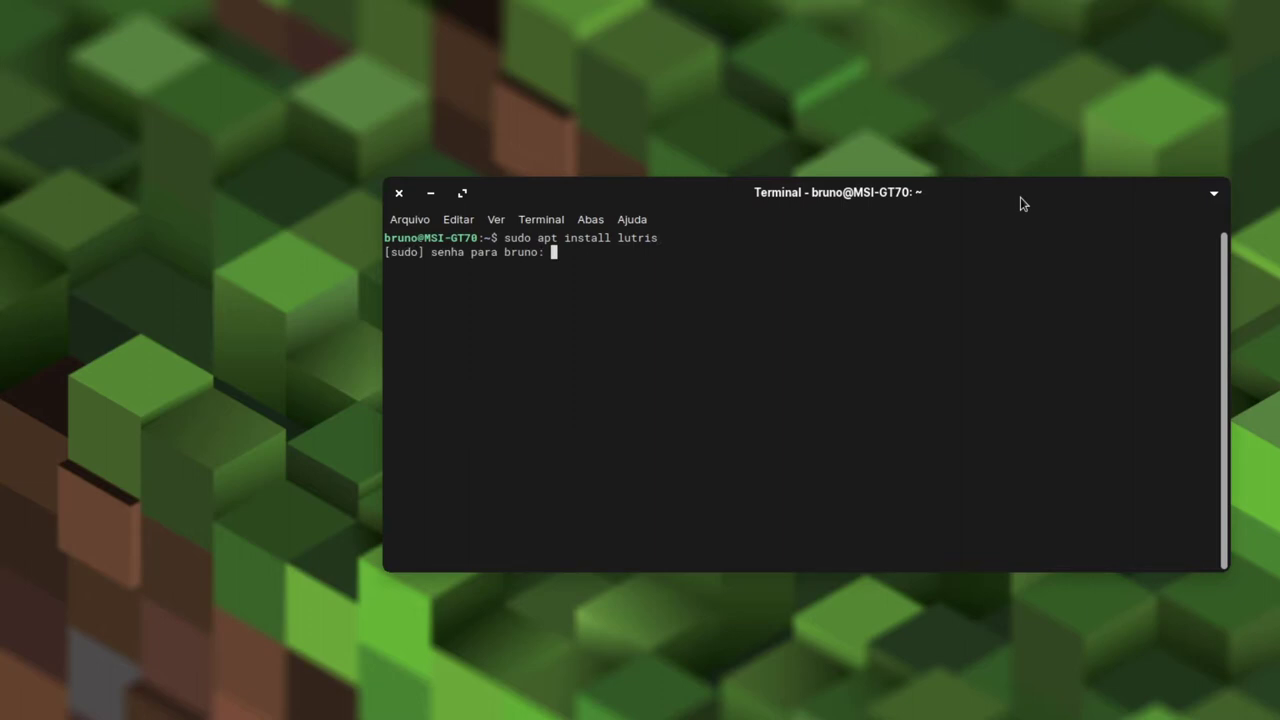
{"action": "key", "text": "ctrl+c"}
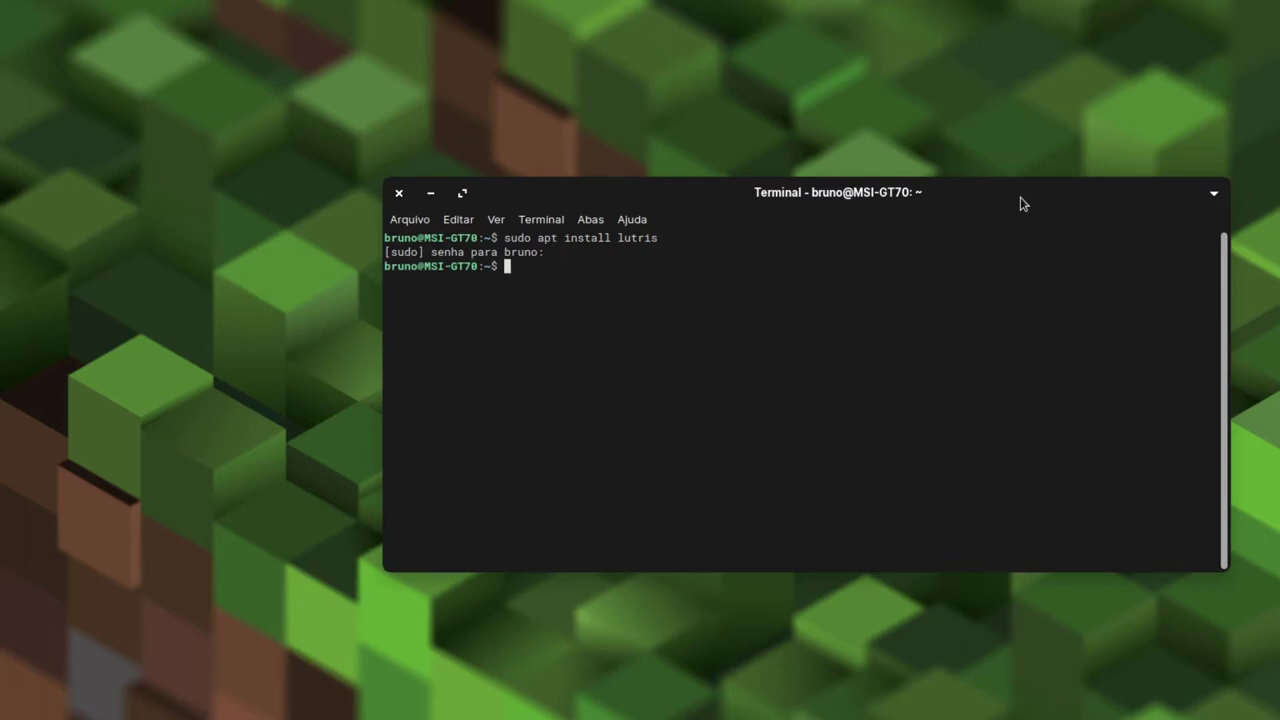
{"action": "left_click", "coordinate": [400, 195]}
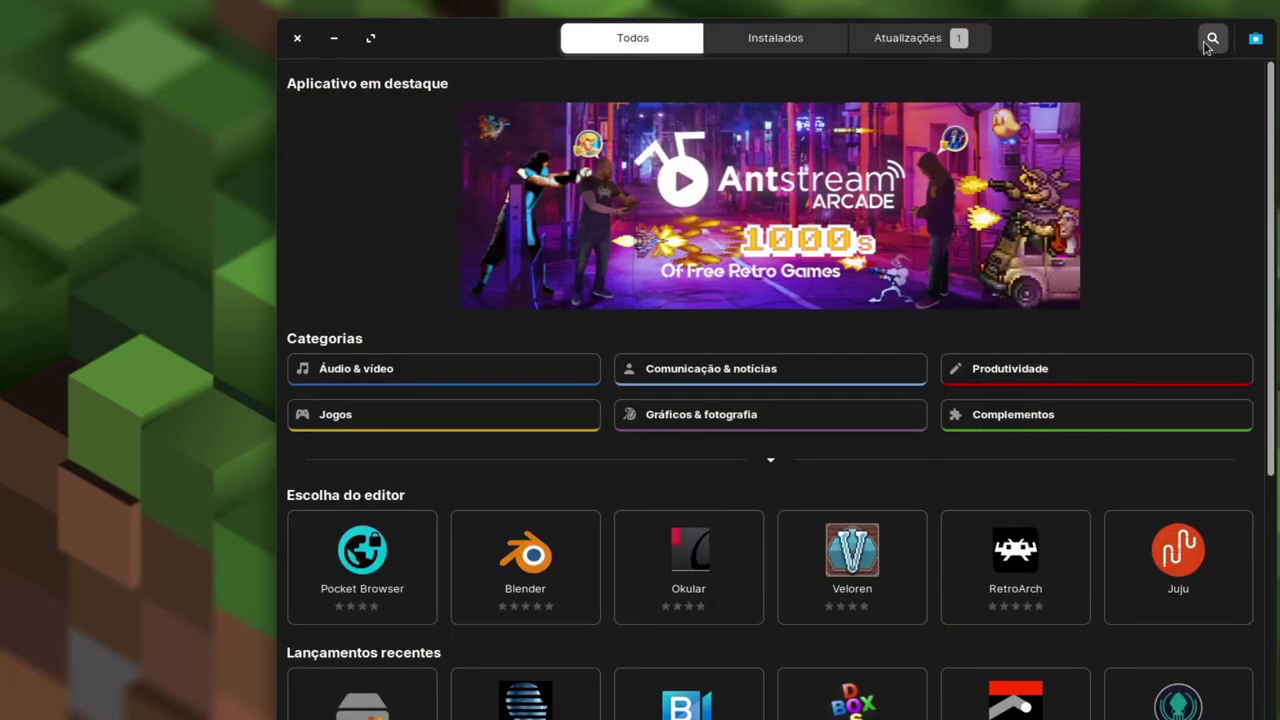
- Search the app store for Lutris, open its page and launch it
{"action": "left_click", "coordinate": [1211, 37]}
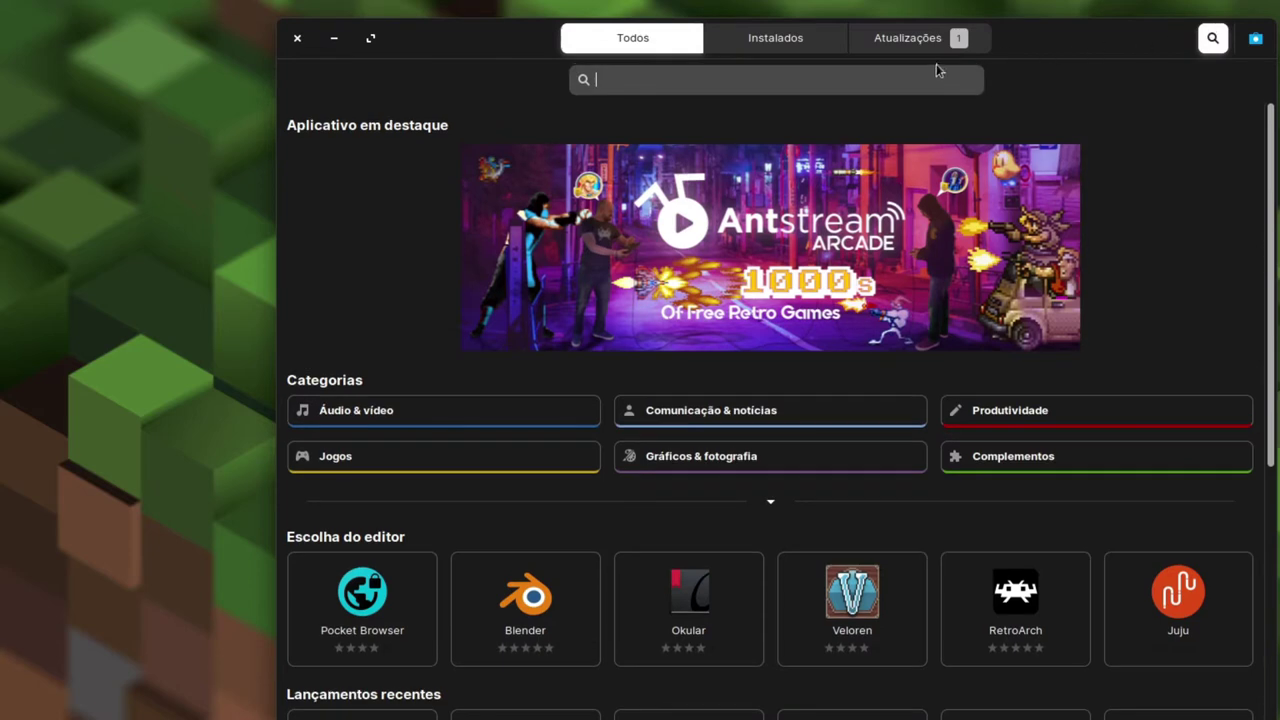
{"action": "type", "text": "Lutris"}
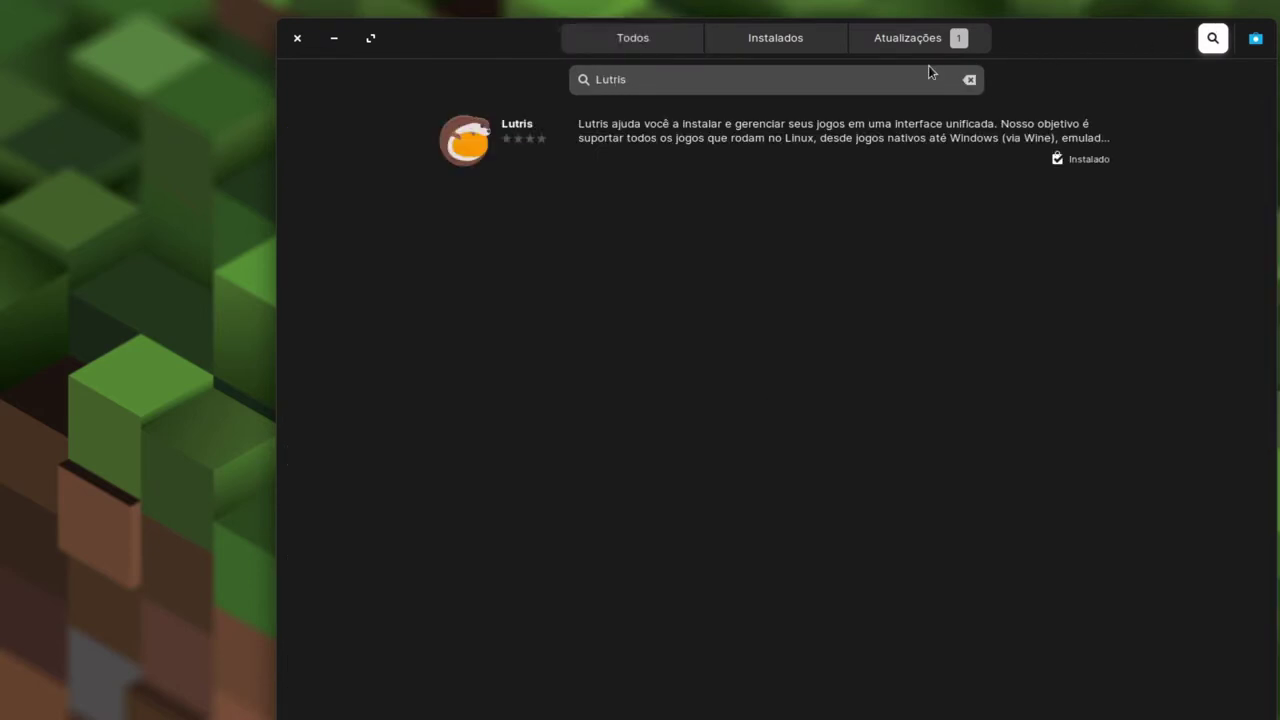
{"action": "left_click", "coordinate": [840, 140]}
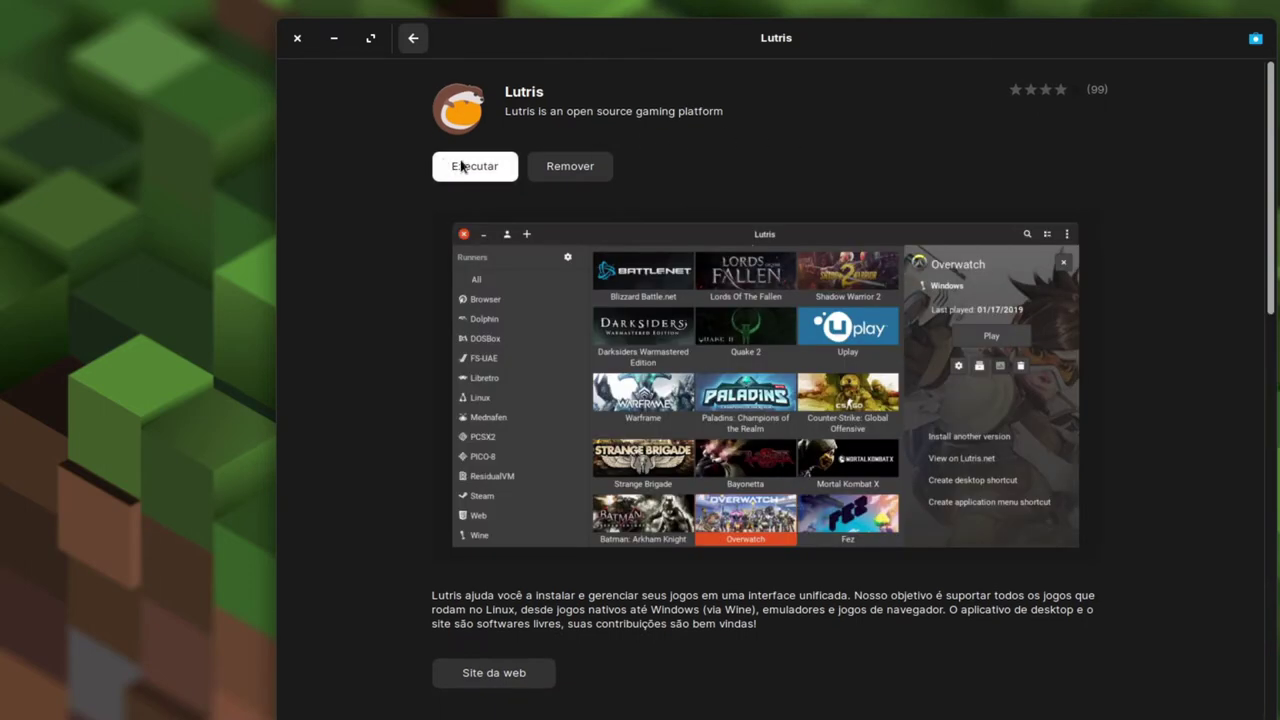
{"action": "left_click", "coordinate": [461, 166]}
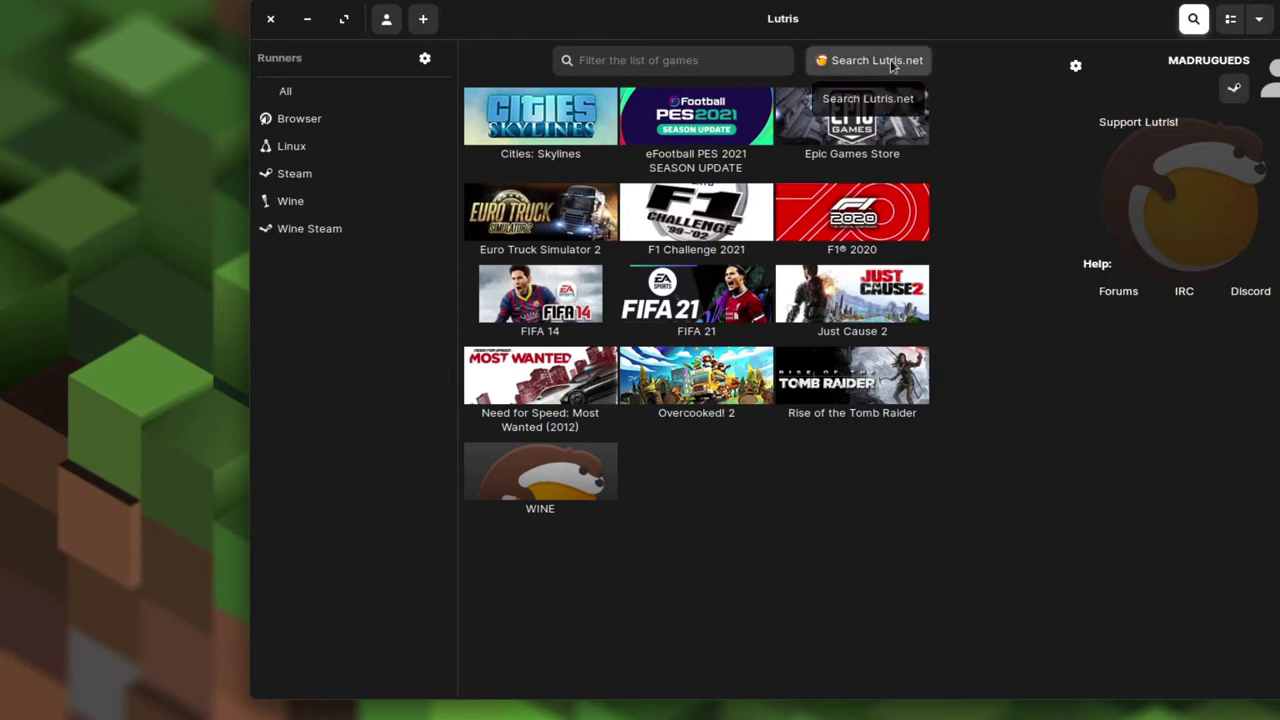
- Search Lutris.net for "American Truck"
{"action": "left_click", "coordinate": [888, 62]}
{"action": "type", "text": "American Trukc"}
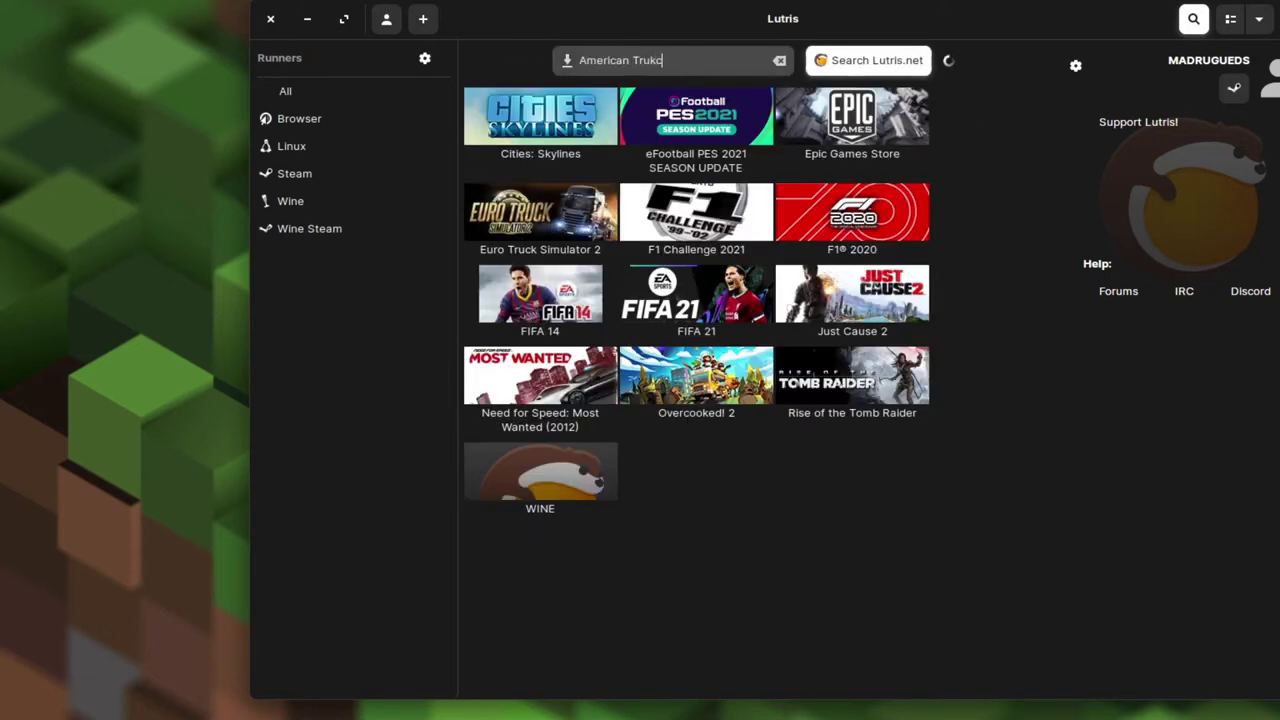
{"action": "key", "text": "BackSpace"}
{"action": "key", "text": "BackSpace"}
{"action": "type", "text": "ck"}
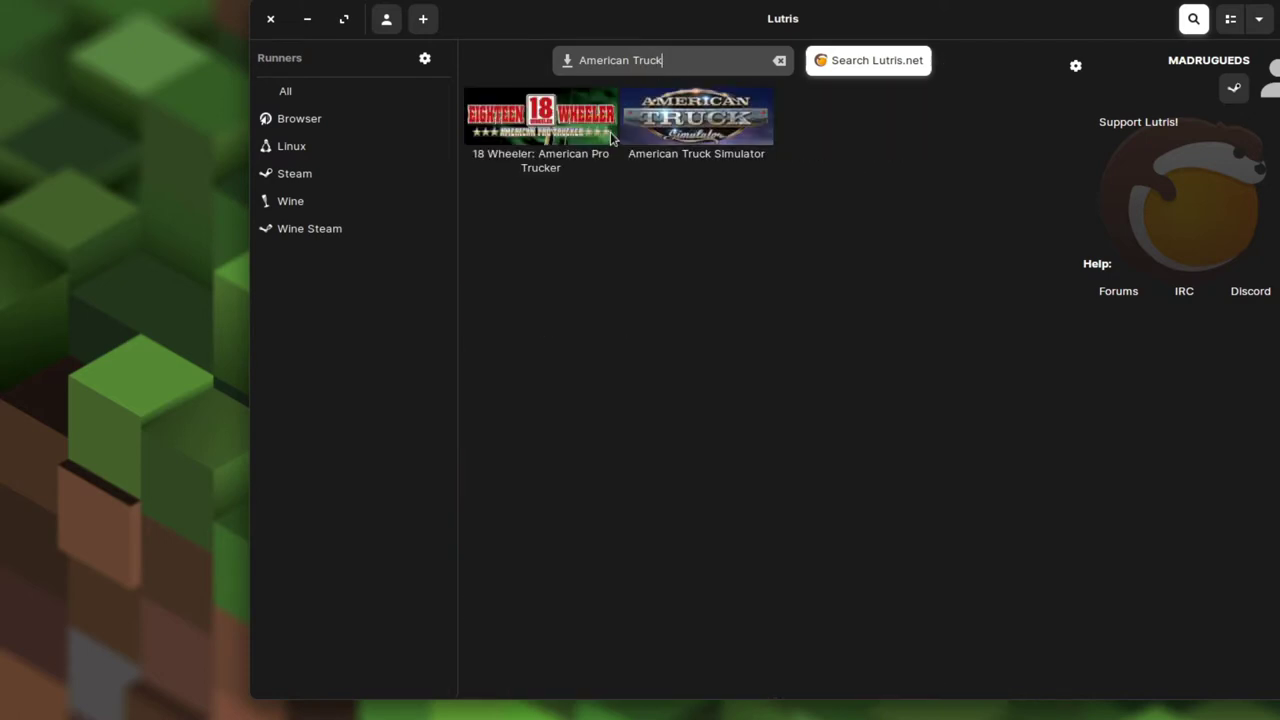
- Start a manual configuration of American Truck Simulator and set its runner to Wine Steam (Runs Steam for Windows games)
{"action": "left_click", "coordinate": [694, 152]}
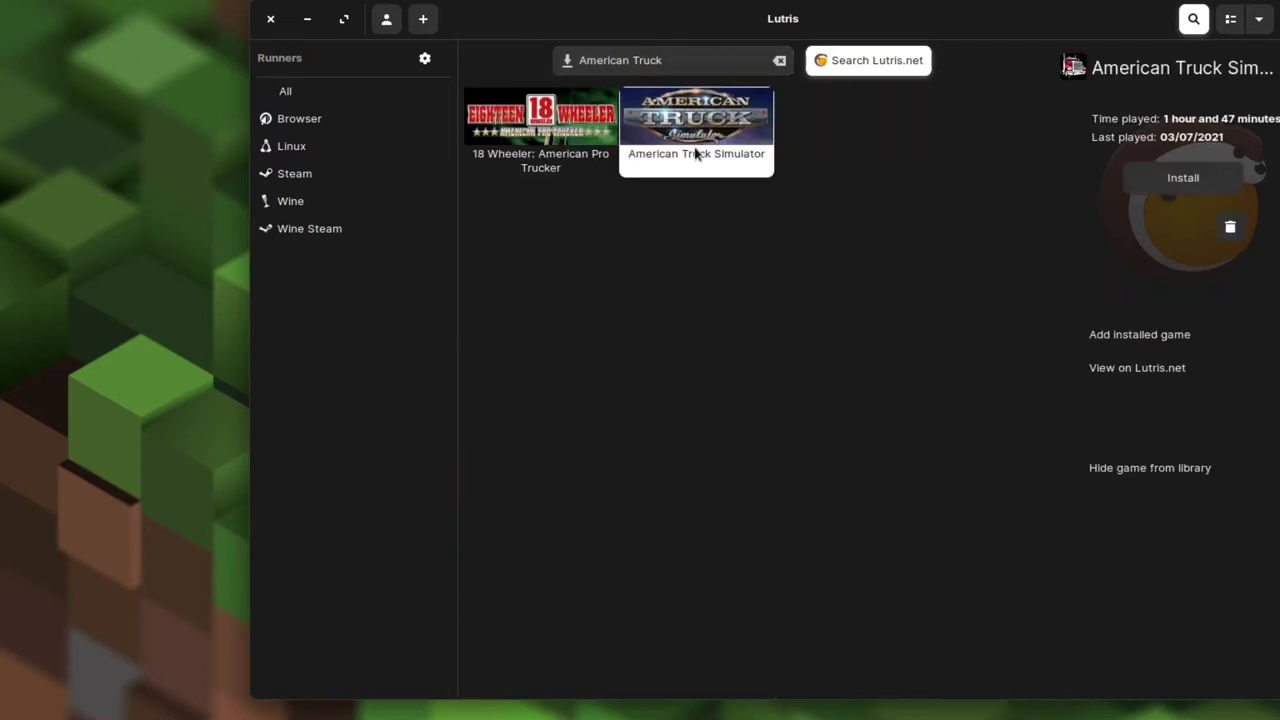
{"action": "left_click", "coordinate": [1184, 180]}
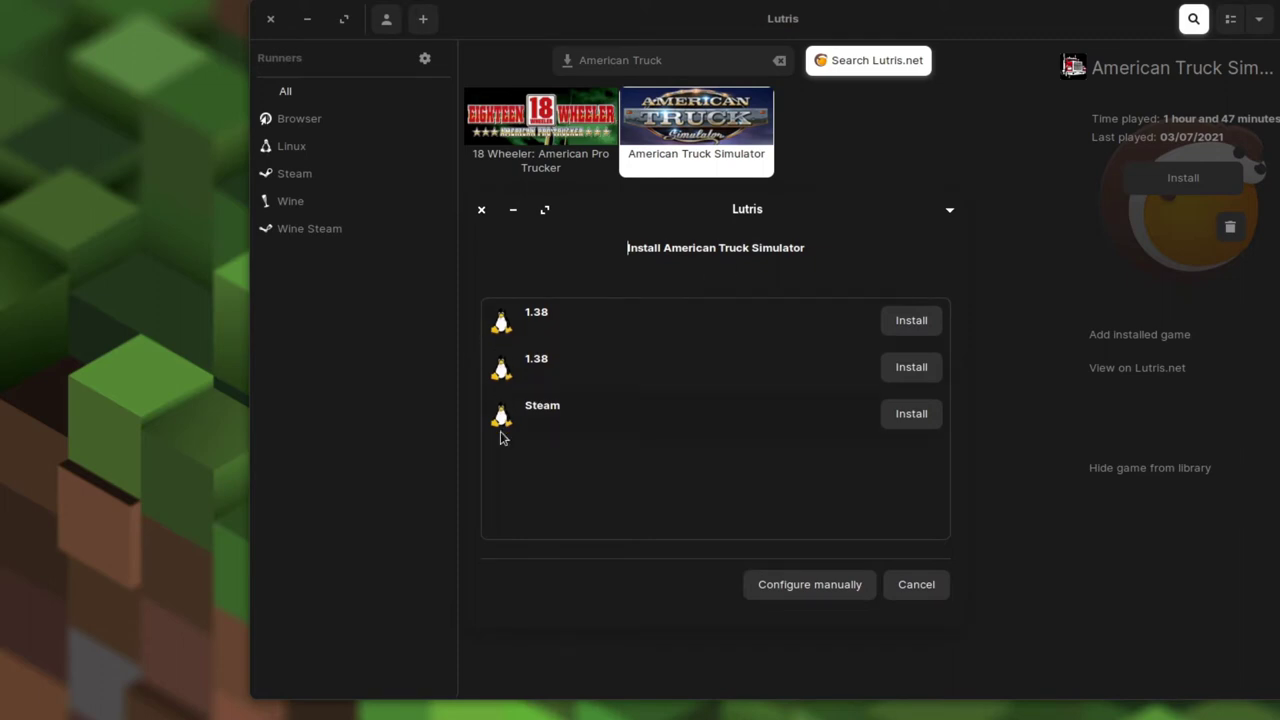
{"action": "left_click", "coordinate": [814, 582]}
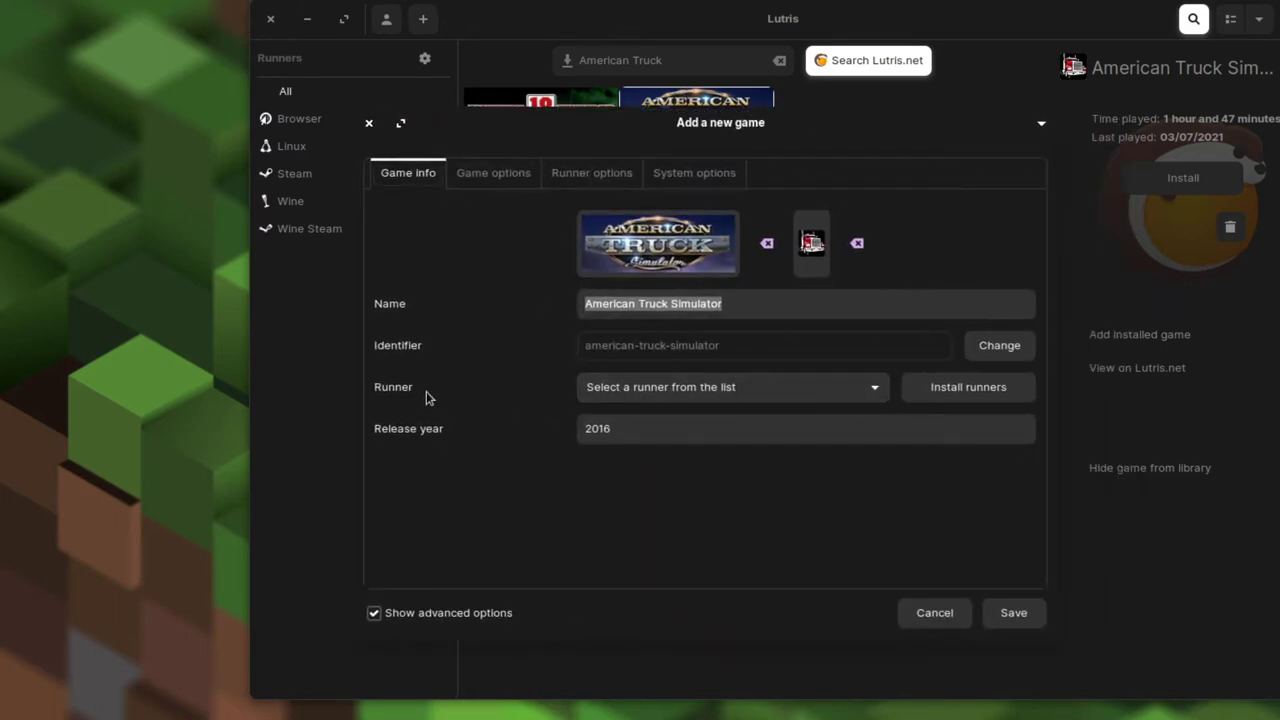
{"action": "left_click", "coordinate": [586, 395]}
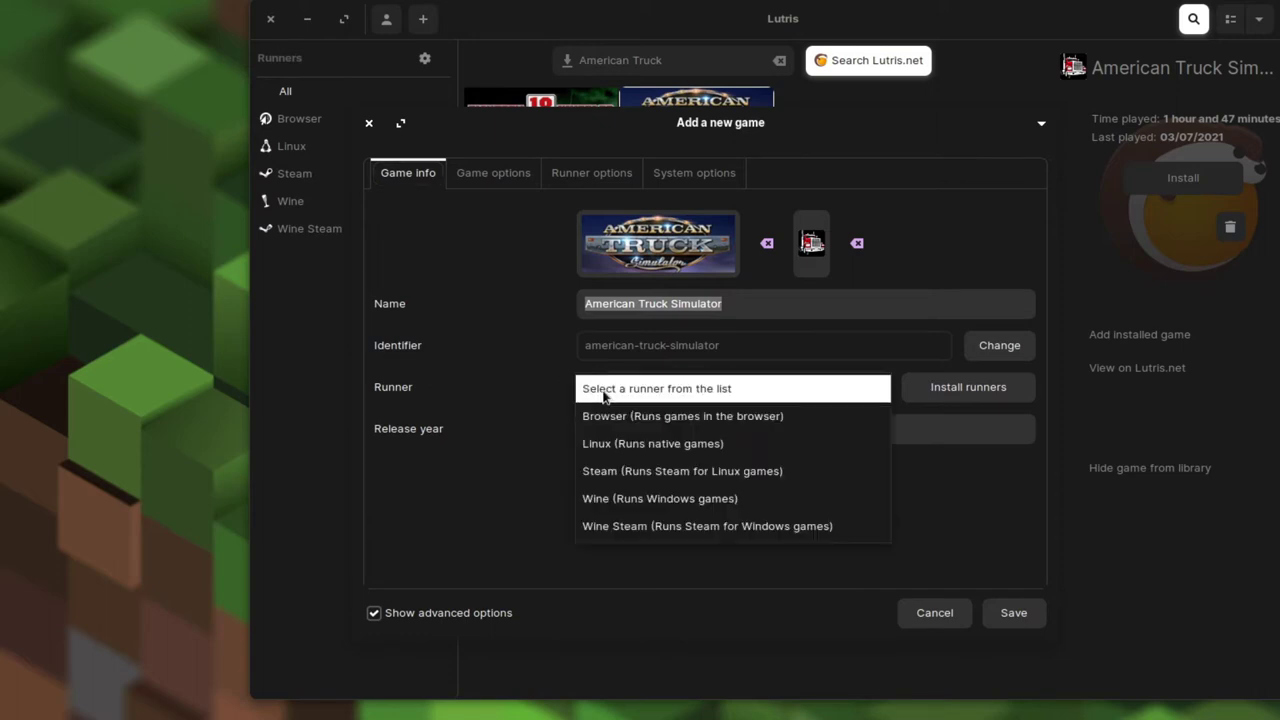
{"action": "left_click", "coordinate": [628, 531]}
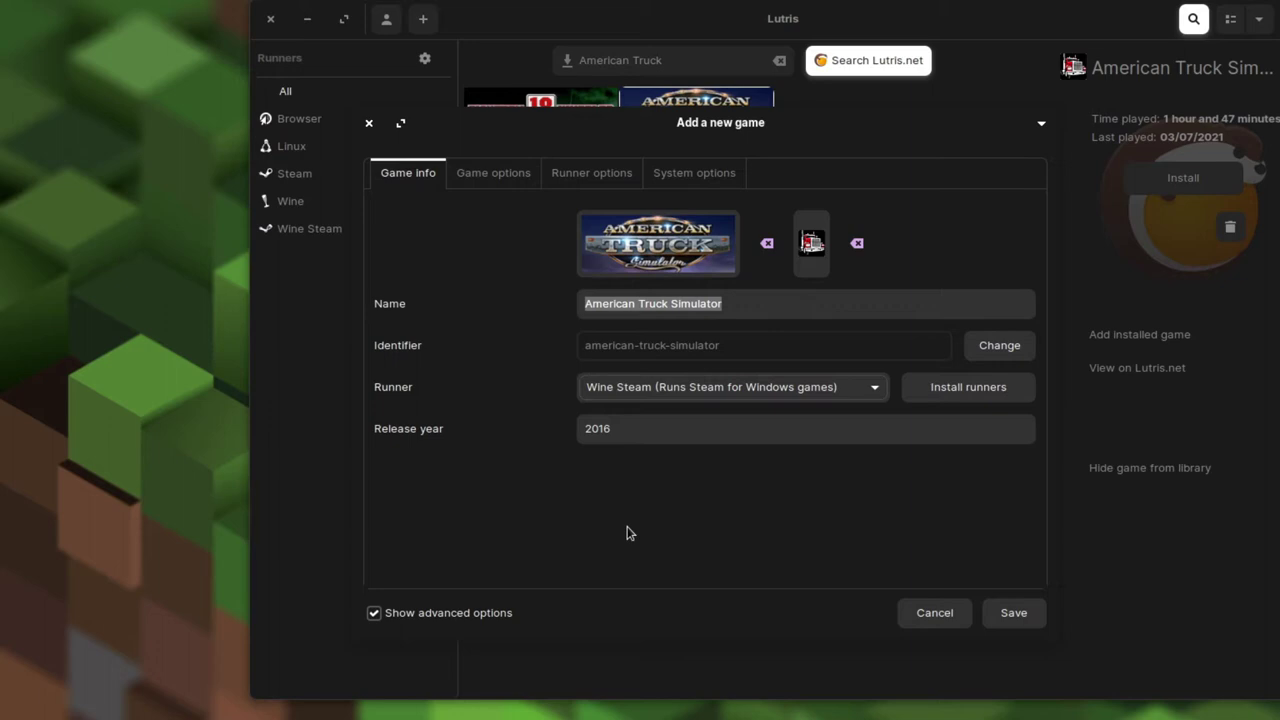
- Switch to Chromium, find American Truck Simulator in the Steam store and copy the app ID 270880 from its address
{"action": "left_click", "coordinate": [465, 182]}
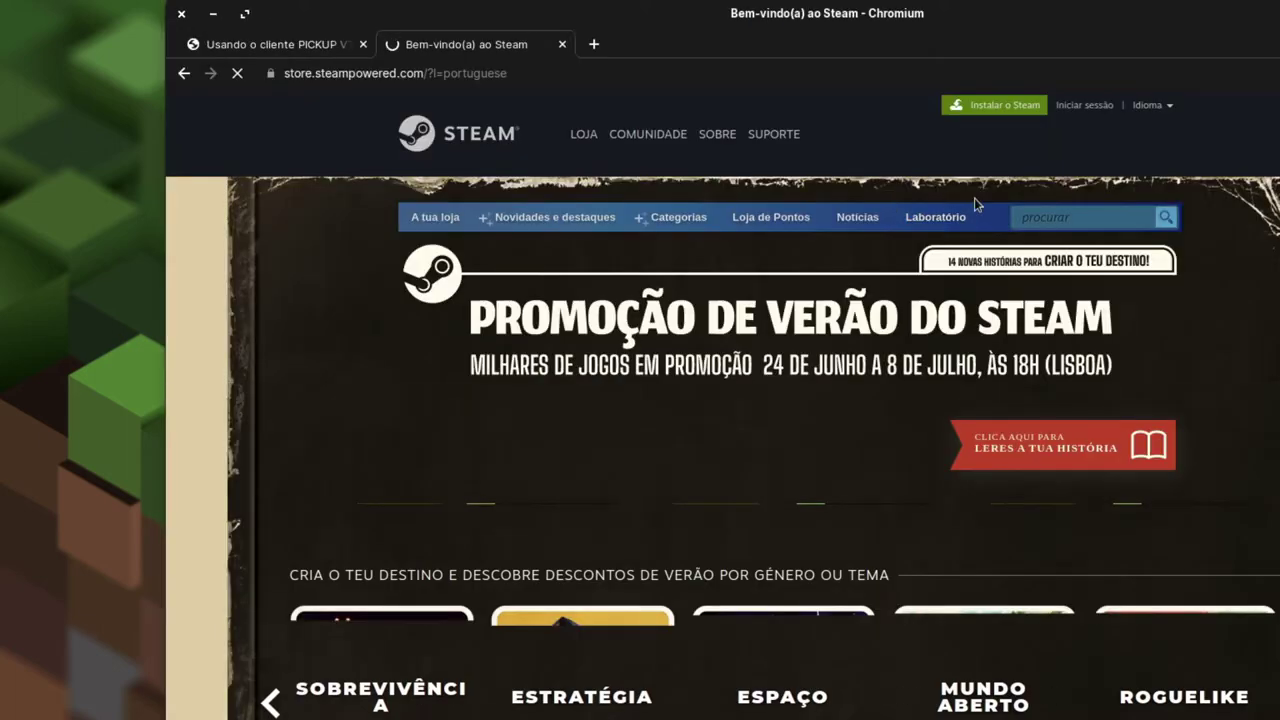
{"action": "left_click", "coordinate": [1035, 215]}
{"action": "type", "text": "american"}
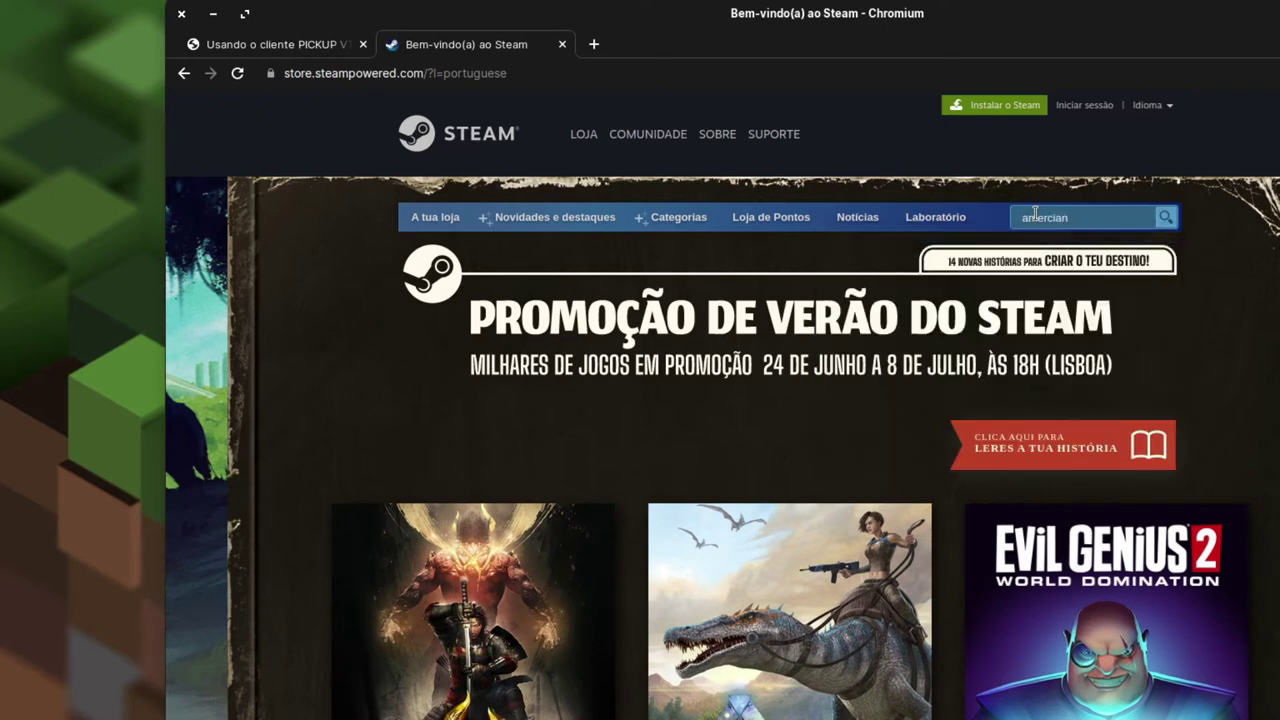
{"action": "left_click", "coordinate": [1000, 258]}
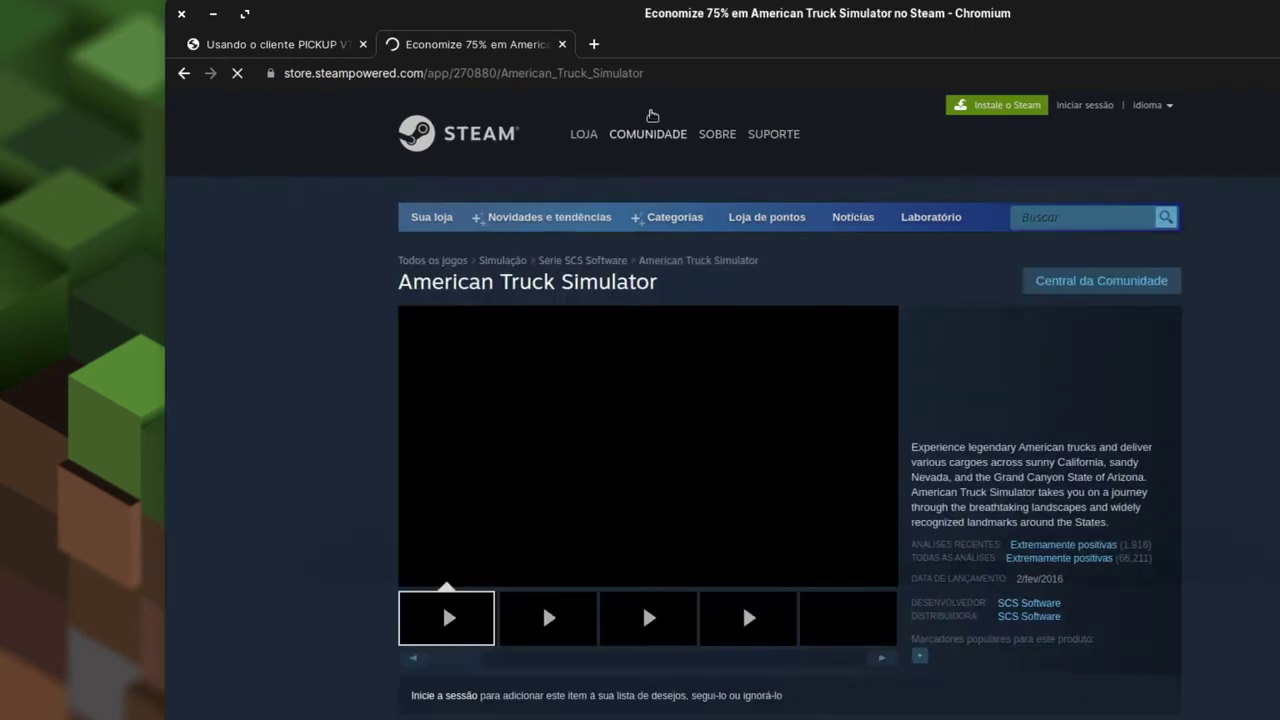
{"action": "left_click_drag", "start_coordinate": [453, 73], "coordinate": [498, 73]}
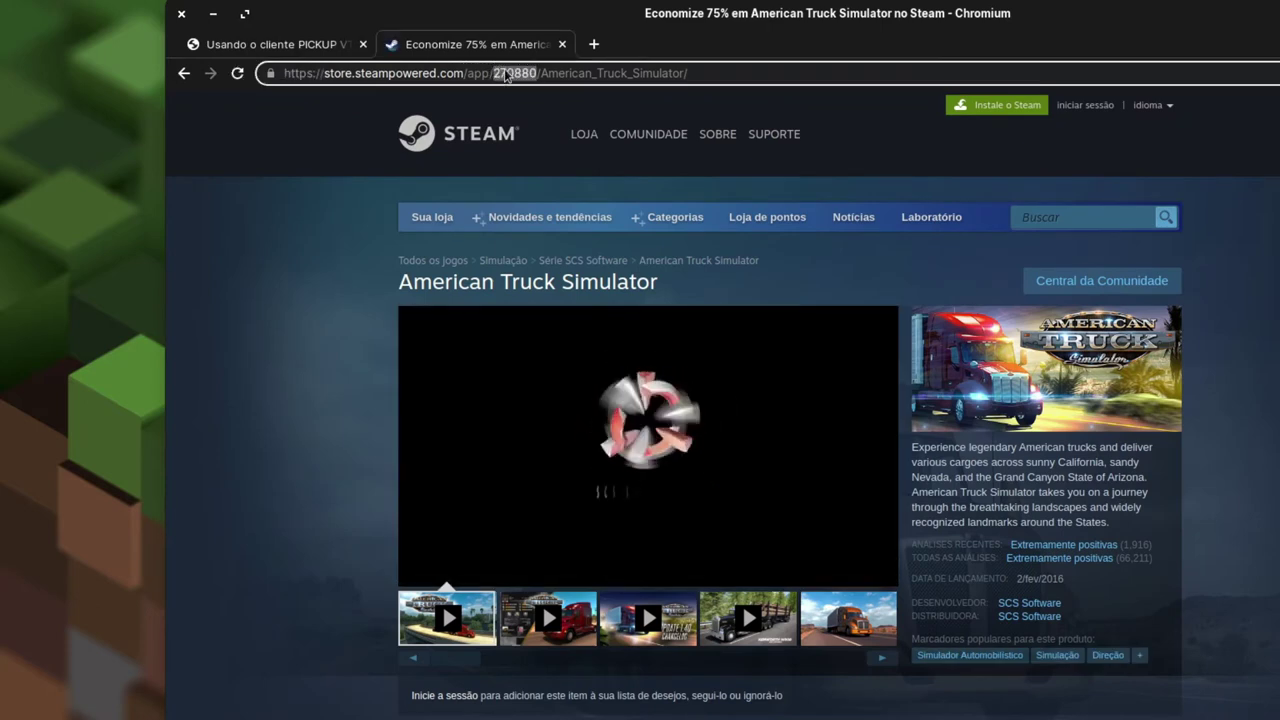
{"action": "right_click", "coordinate": [505, 75]}
{"action": "left_click", "coordinate": [529, 130]}
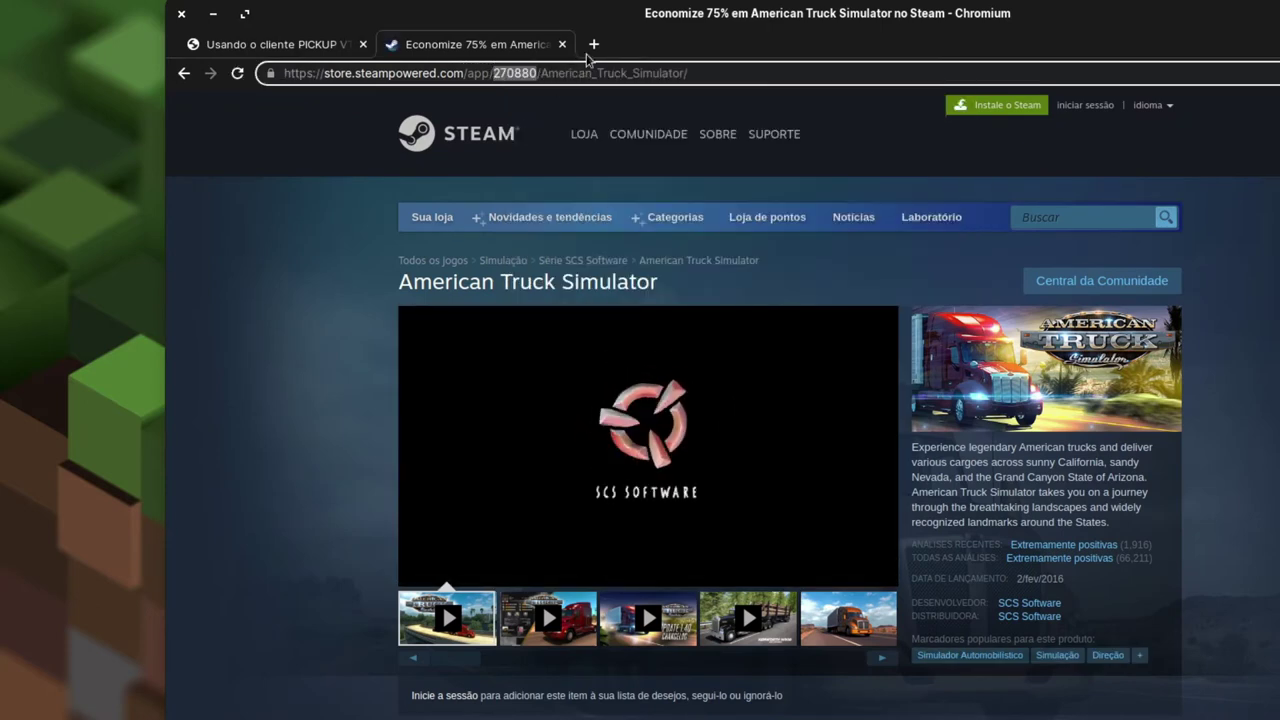
- Back in Lutris, set the game's Application ID to 270880 and its arguments to -no-cef-sandbox
{"action": "left_click", "coordinate": [213, 14]}
{"action": "left_click", "coordinate": [705, 222]}
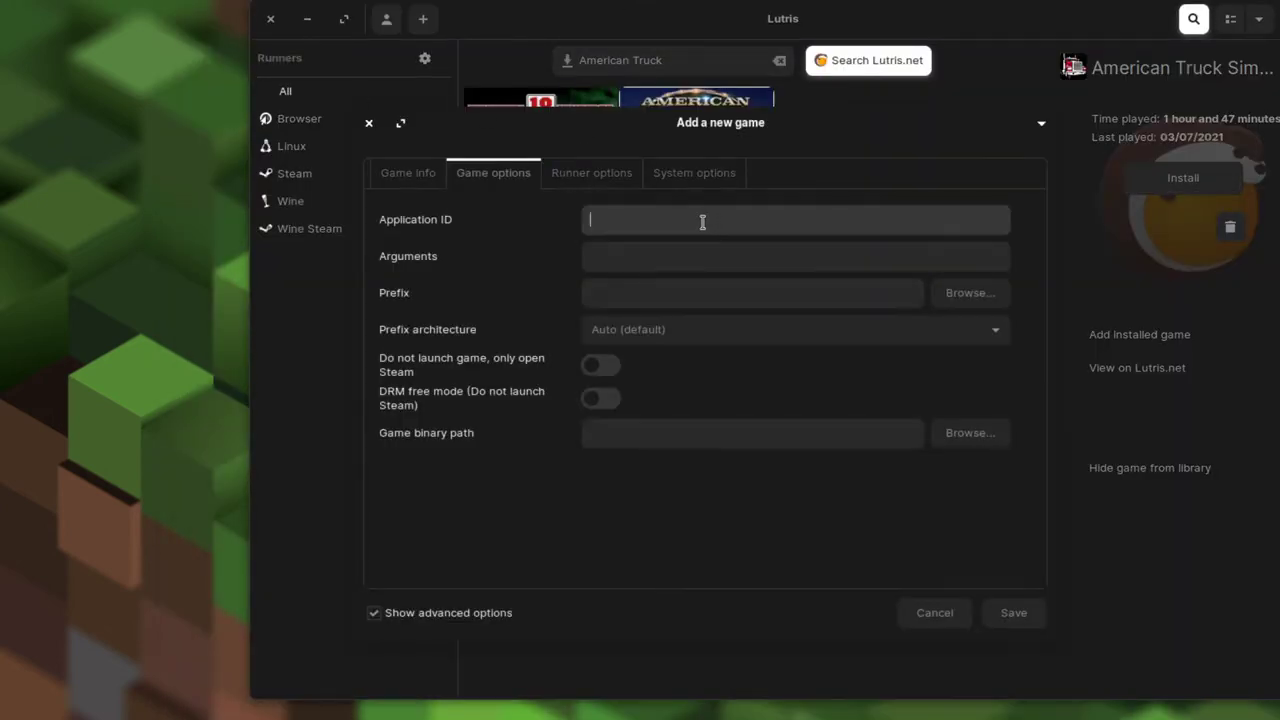
{"action": "right_click", "coordinate": [646, 226]}
{"action": "left_click", "coordinate": [692, 289]}
{"action": "left_click", "coordinate": [614, 262]}
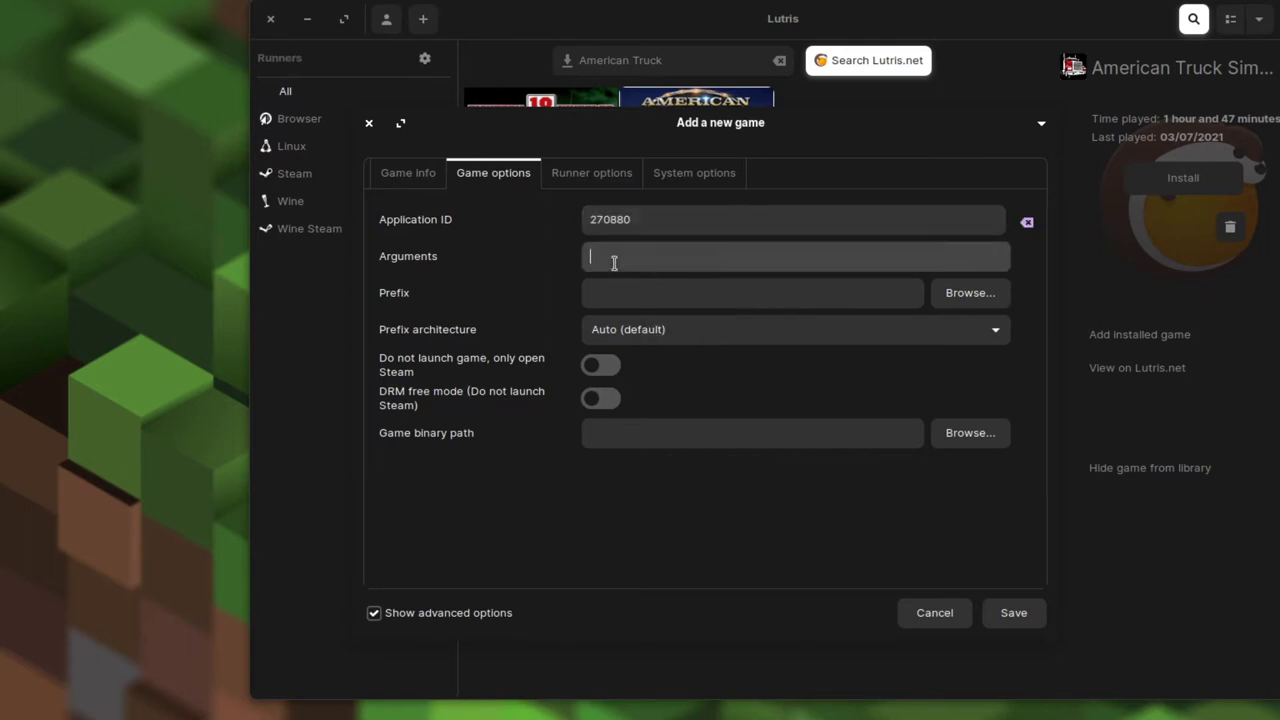
{"action": "type", "text": "-no-cef-sand"}
{"action": "type", "text": "box"}
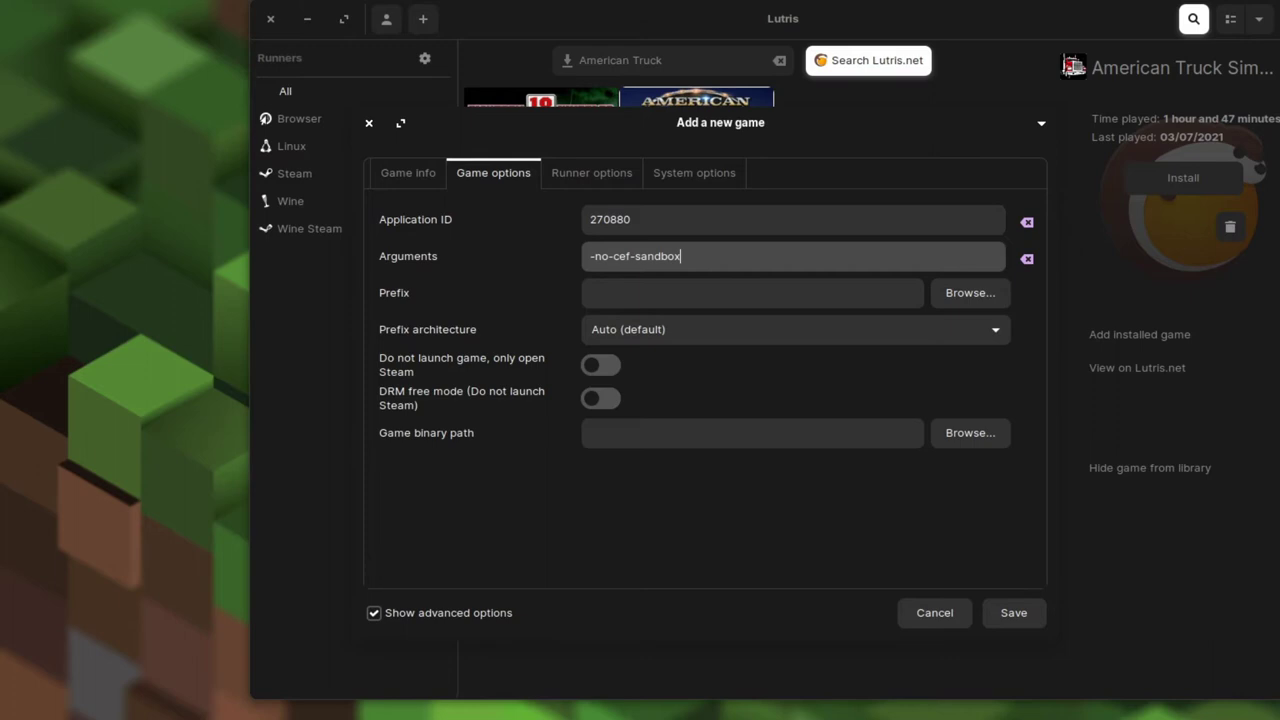
- Examine the game's runner options, including the Steam arguments, Wine version and DXVK settings
{"action": "key", "text": "ctrl+Page_Down"}
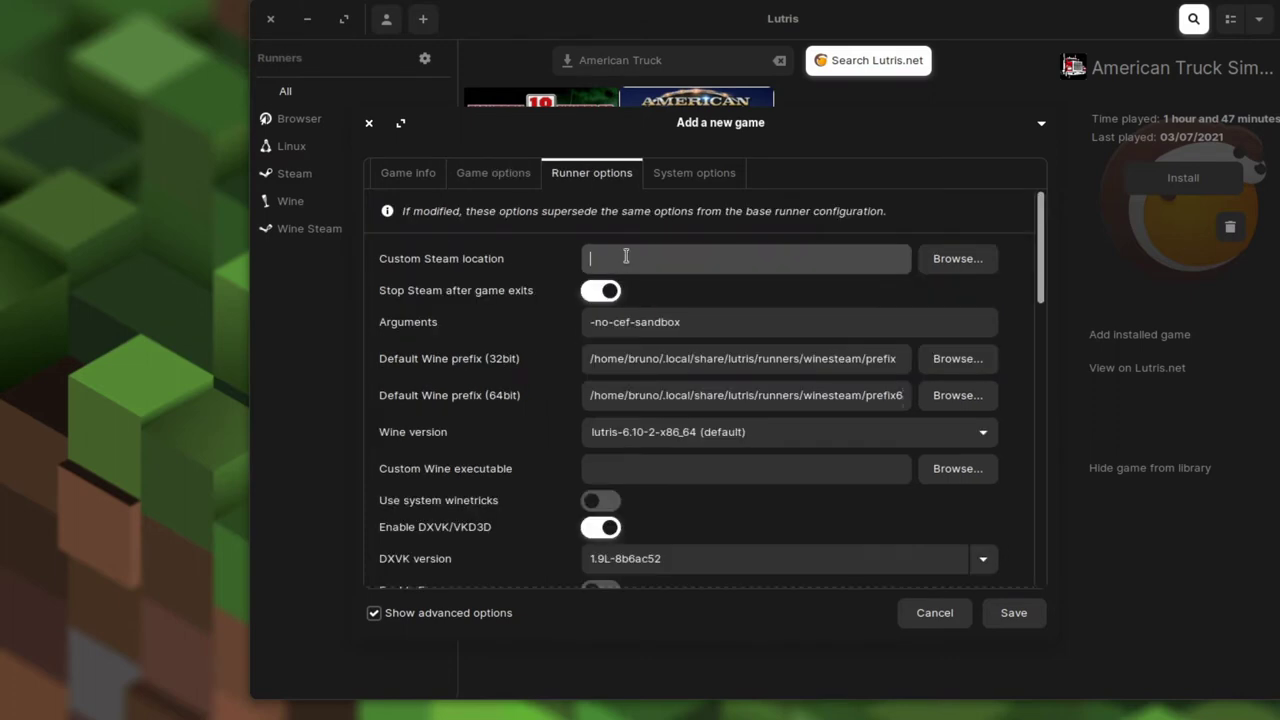
{"action": "mouse_move", "coordinate": [490, 292]}
{"action": "mouse_move", "coordinate": [613, 449]}
{"action": "scroll", "coordinate": [660, 530], "scroll_direction": "down", "scroll_amount": 3}
{"action": "scroll", "coordinate": [530, 455], "scroll_direction": "down", "scroll_amount": 1}
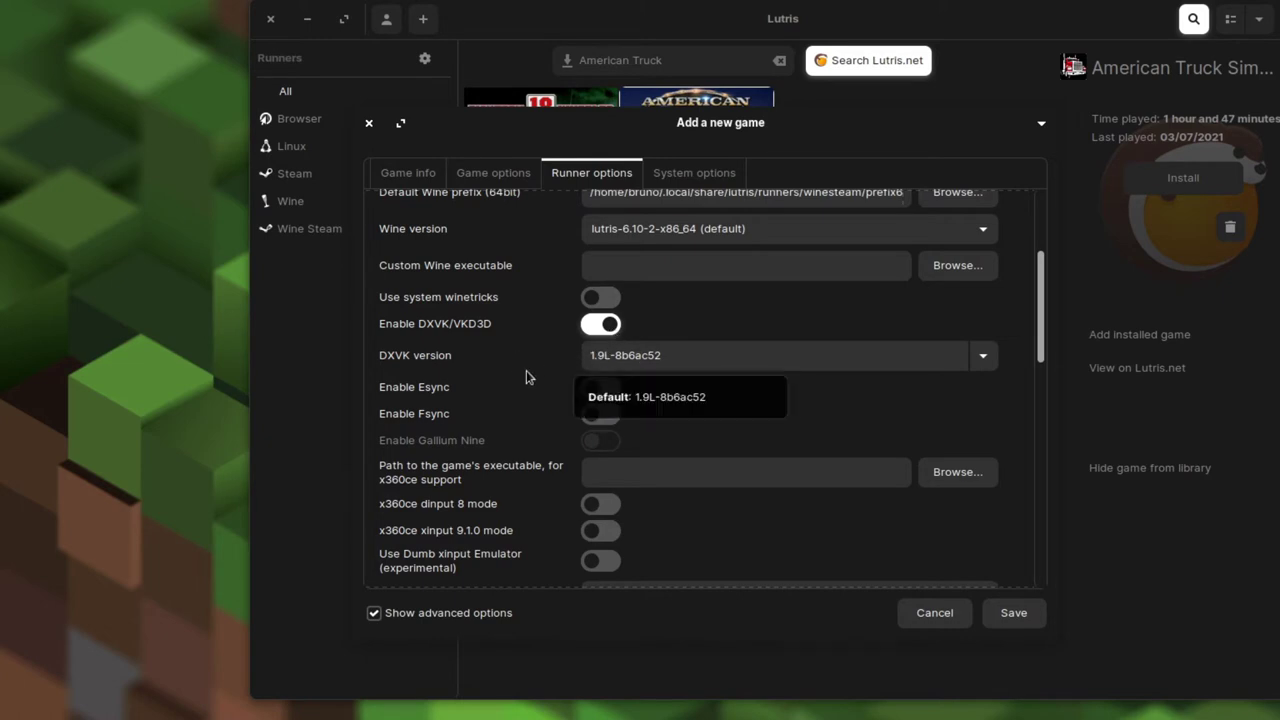
- Examine the game's system options, including the runtime, Vulkan ICD loader, gamemode, NVIDIA Prime and environment variable settings
{"action": "key", "text": "ctrl+Page_Down"}
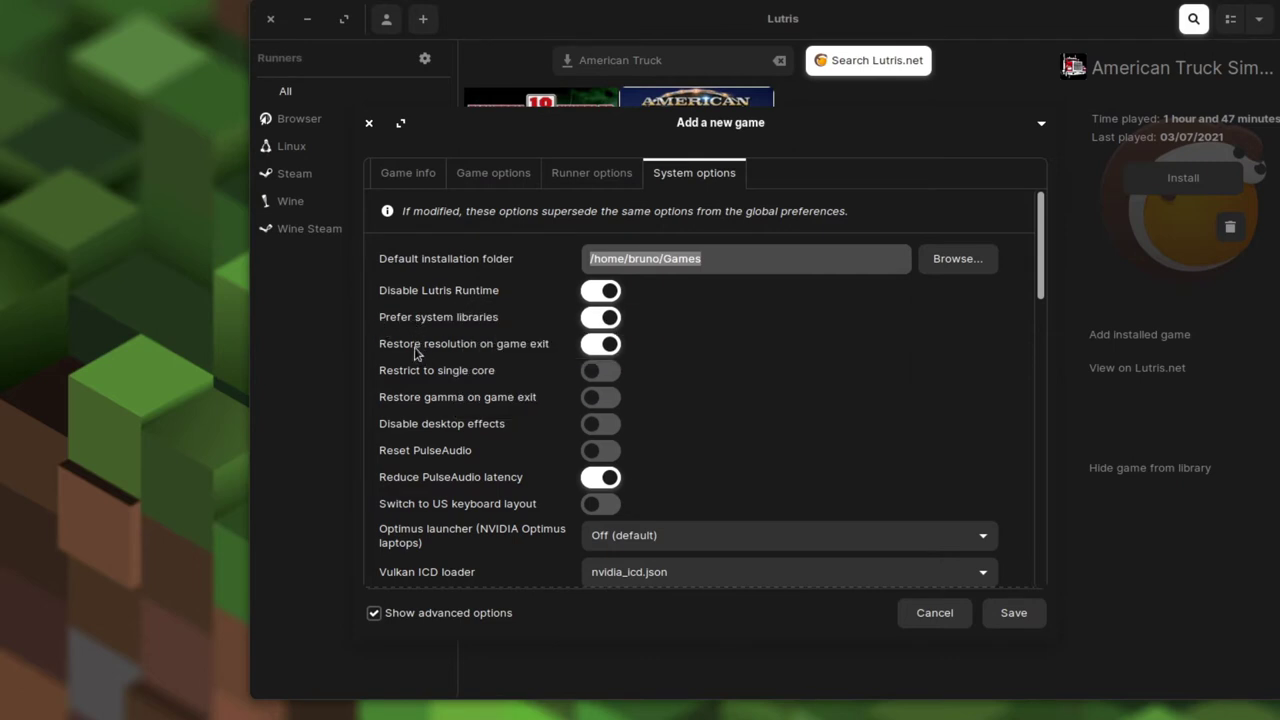
{"action": "mouse_move", "coordinate": [405, 354]}
{"action": "scroll", "coordinate": [375, 504], "scroll_direction": "down", "scroll_amount": 3}
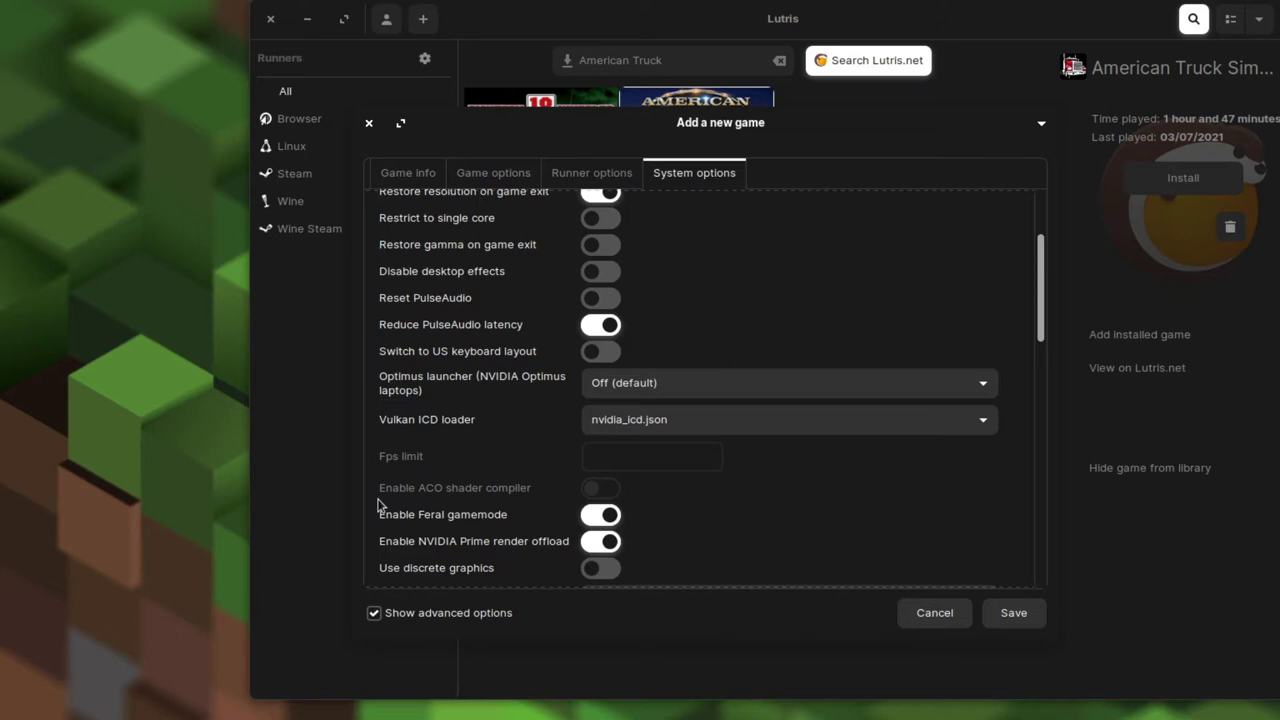
{"action": "scroll", "coordinate": [378, 504], "scroll_direction": "down", "scroll_amount": 1}
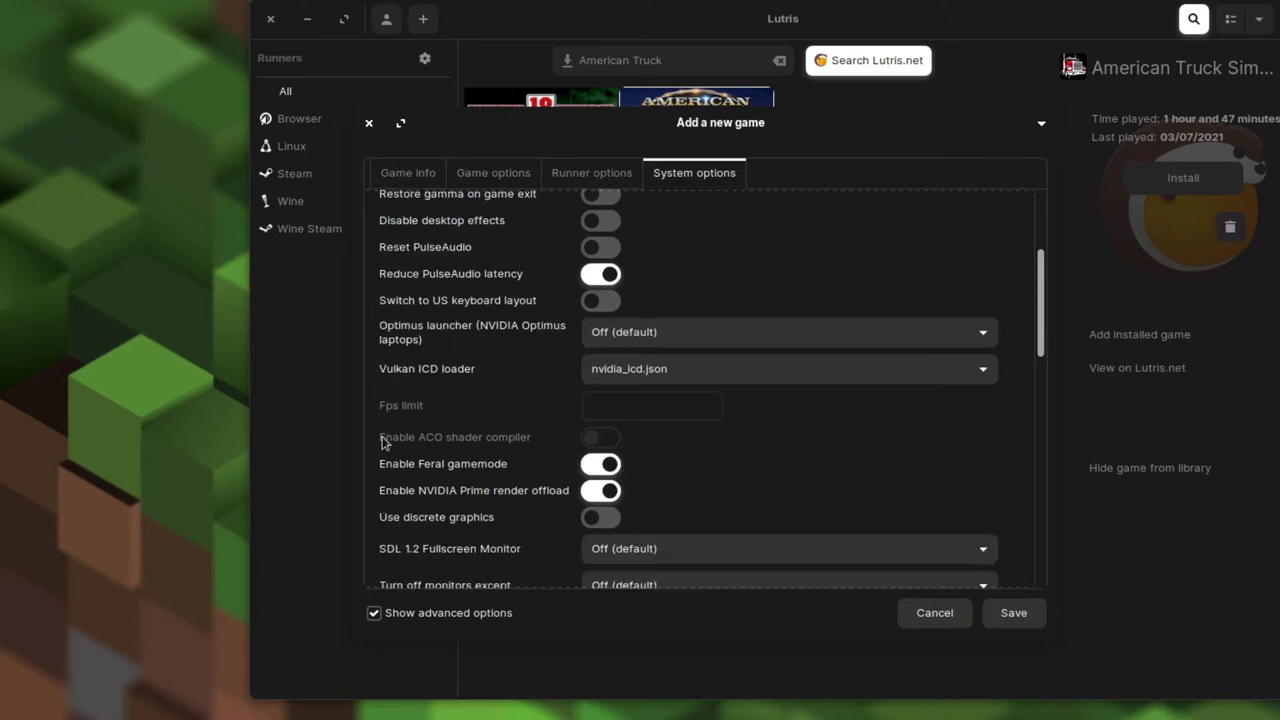
{"action": "mouse_move", "coordinate": [612, 528]}
{"action": "mouse_move", "coordinate": [490, 530]}
{"action": "left_click", "coordinate": [618, 378]}
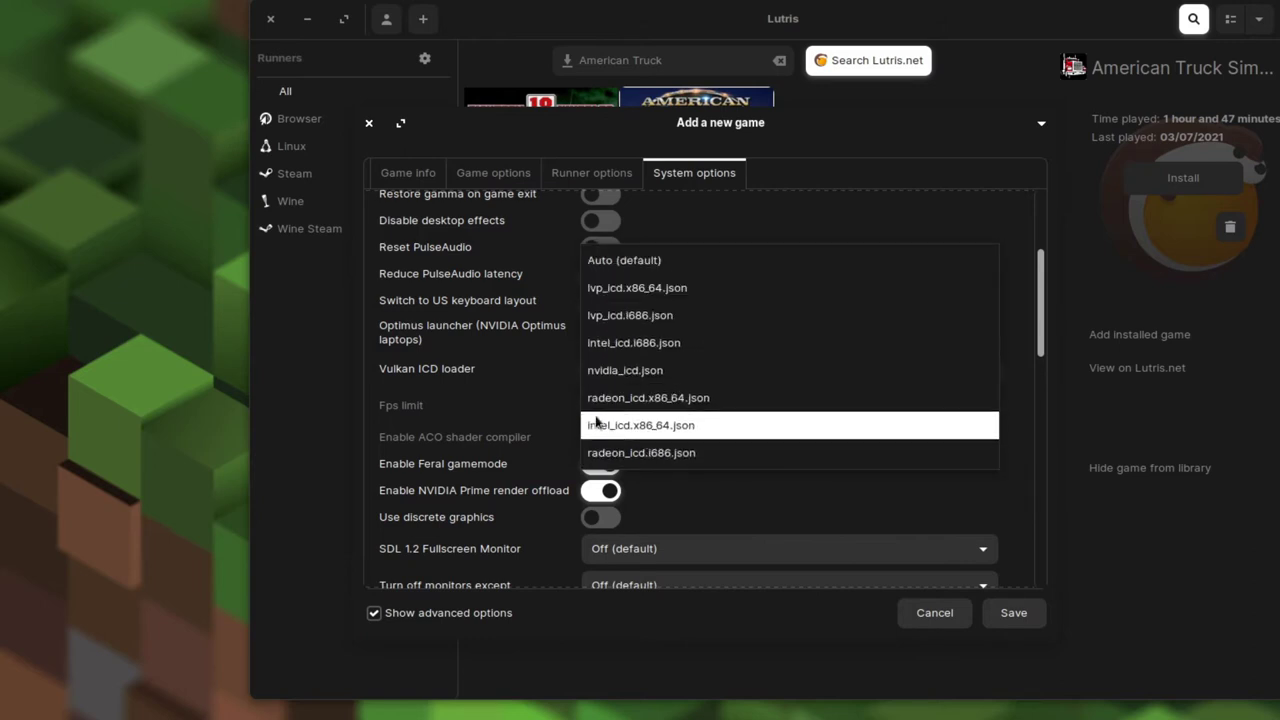
{"action": "left_click", "coordinate": [370, 404]}
{"action": "scroll", "coordinate": [370, 404], "scroll_direction": "down", "scroll_amount": 2}
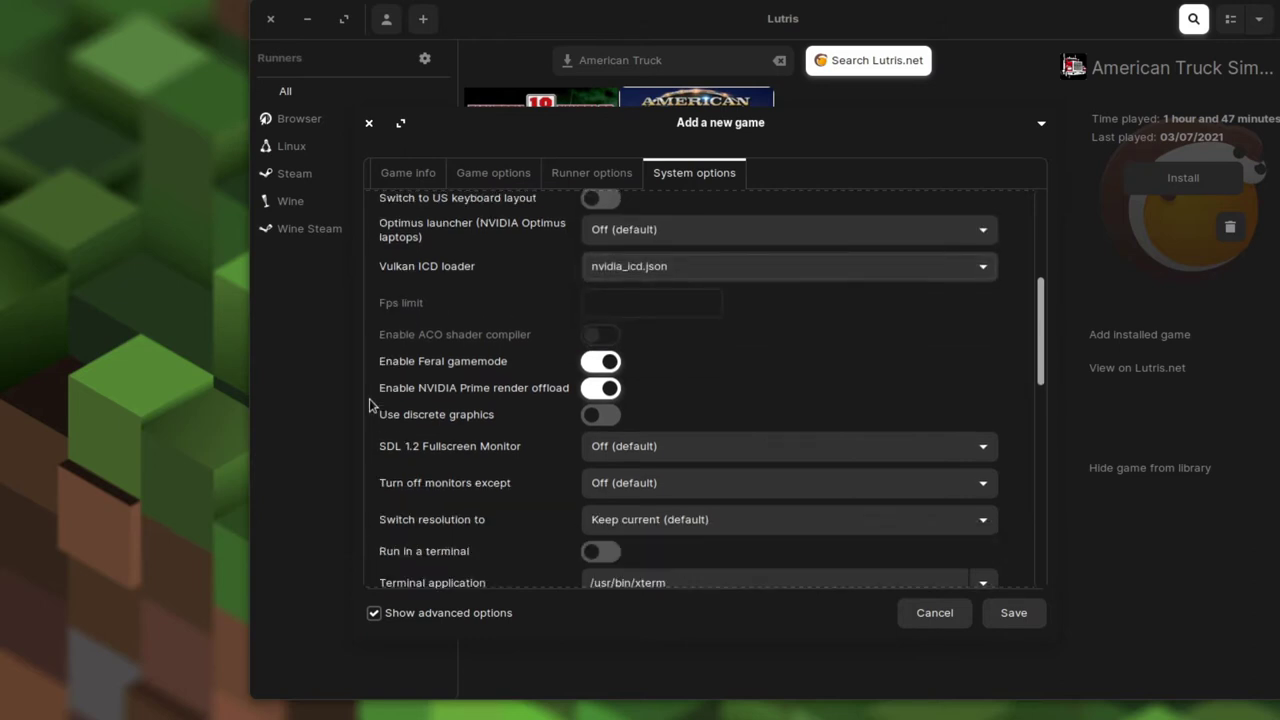
{"action": "scroll", "coordinate": [370, 404], "scroll_direction": "down", "scroll_amount": 6}
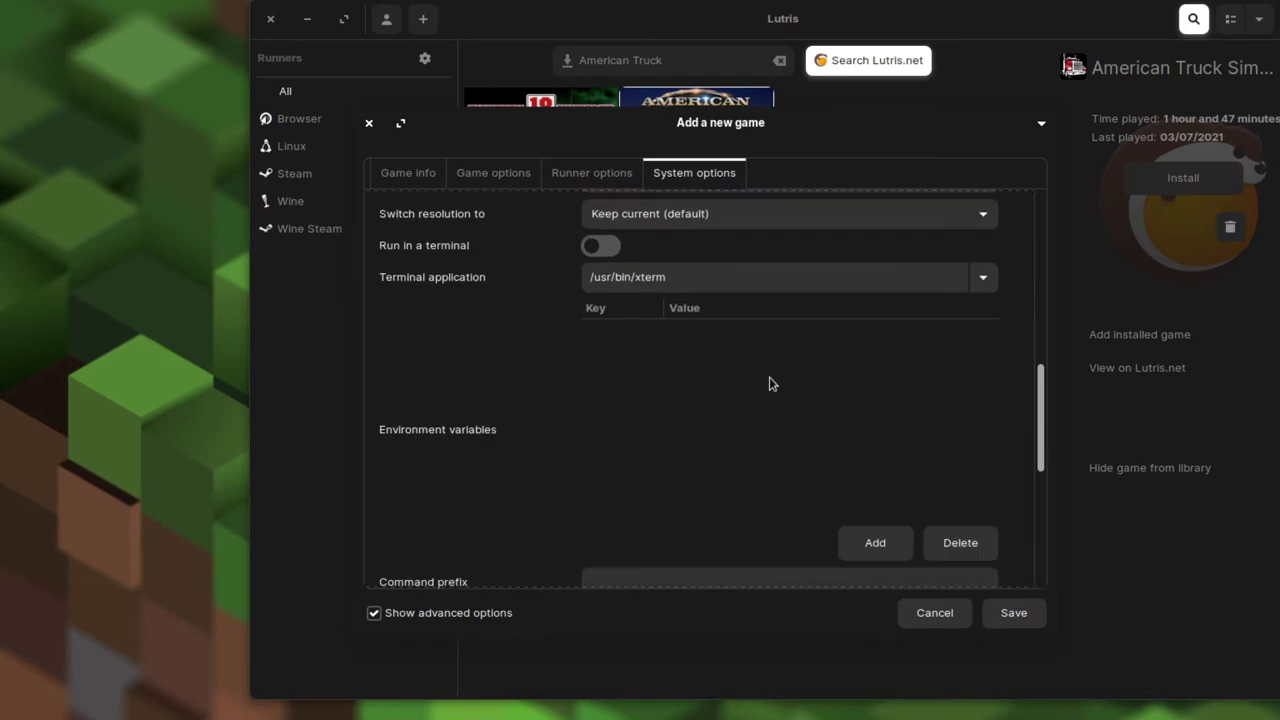
- Save the American Truck Simulator configuration and kill all of its Wine processes
{"action": "left_click", "coordinate": [1003, 614]}
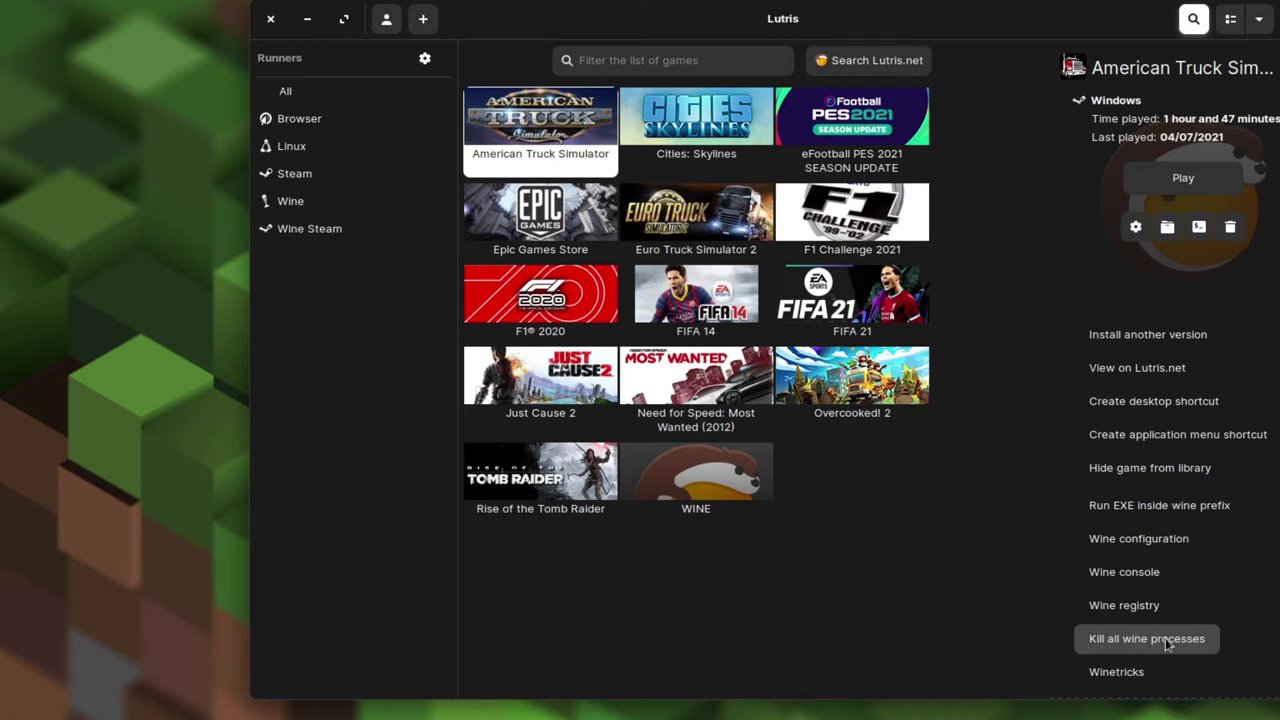
{"action": "left_click", "coordinate": [1134, 647]}
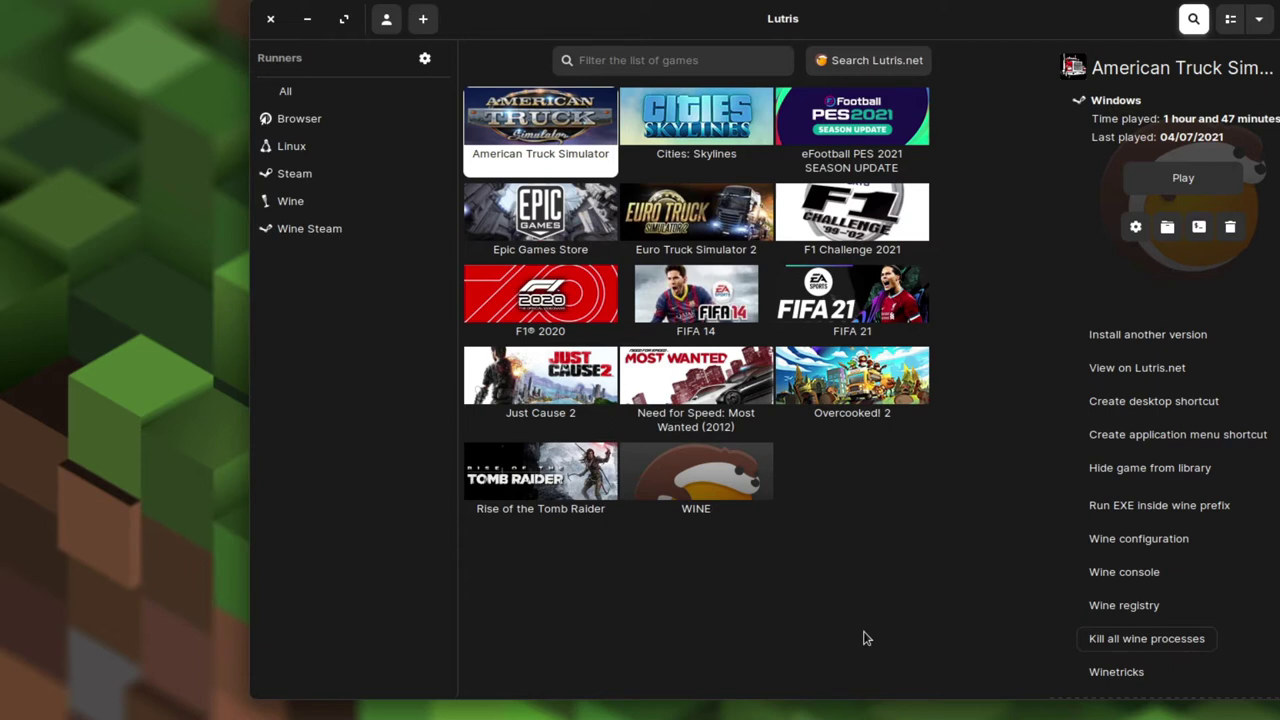
- Open the Wine configuration for American Truck Simulator and check its Windows version setting
{"action": "right_click", "coordinate": [542, 157]}
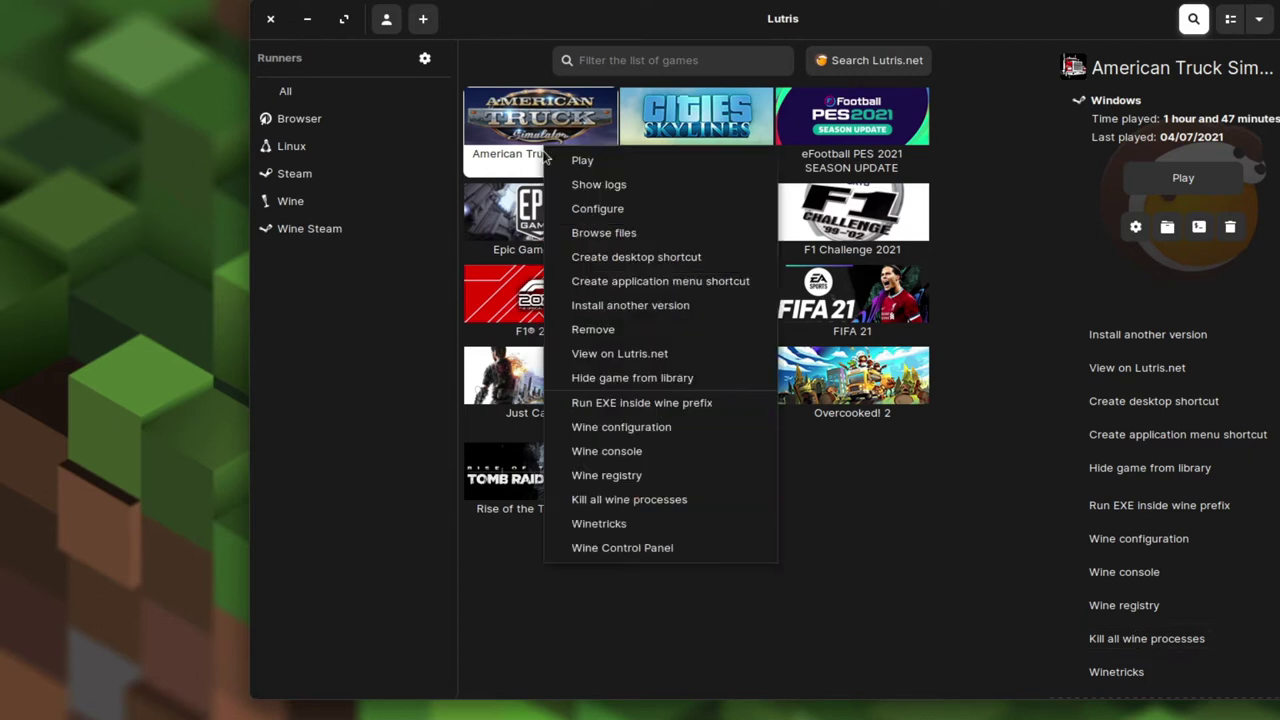
{"action": "left_click", "coordinate": [582, 428]}
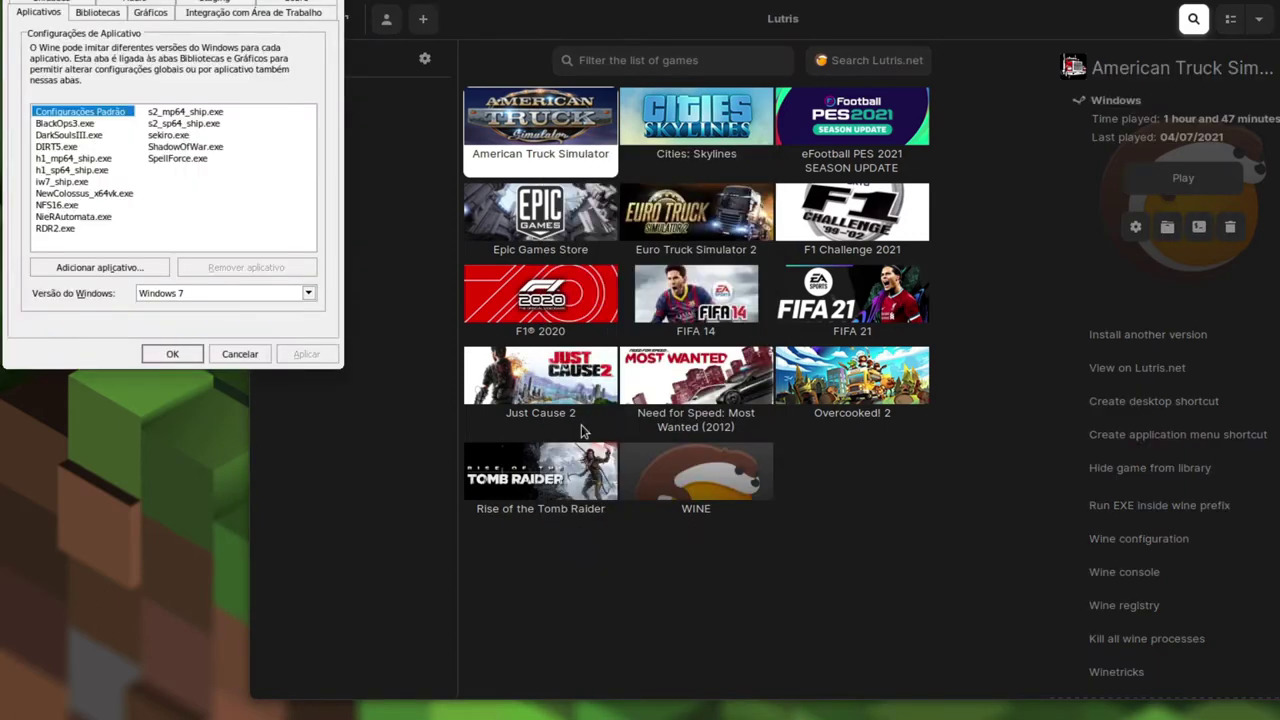
{"action": "left_click_drag", "start_coordinate": [244, 32], "coordinate": [744, 117]}
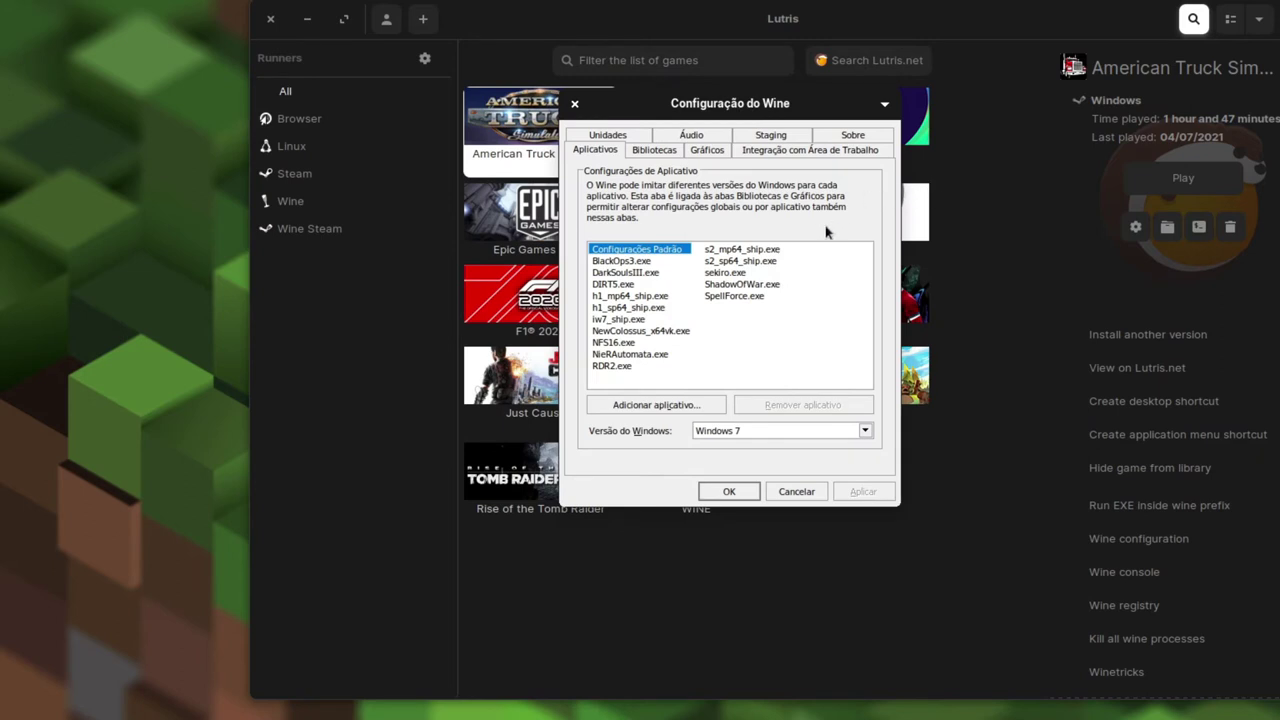
{"action": "left_click", "coordinate": [745, 431]}
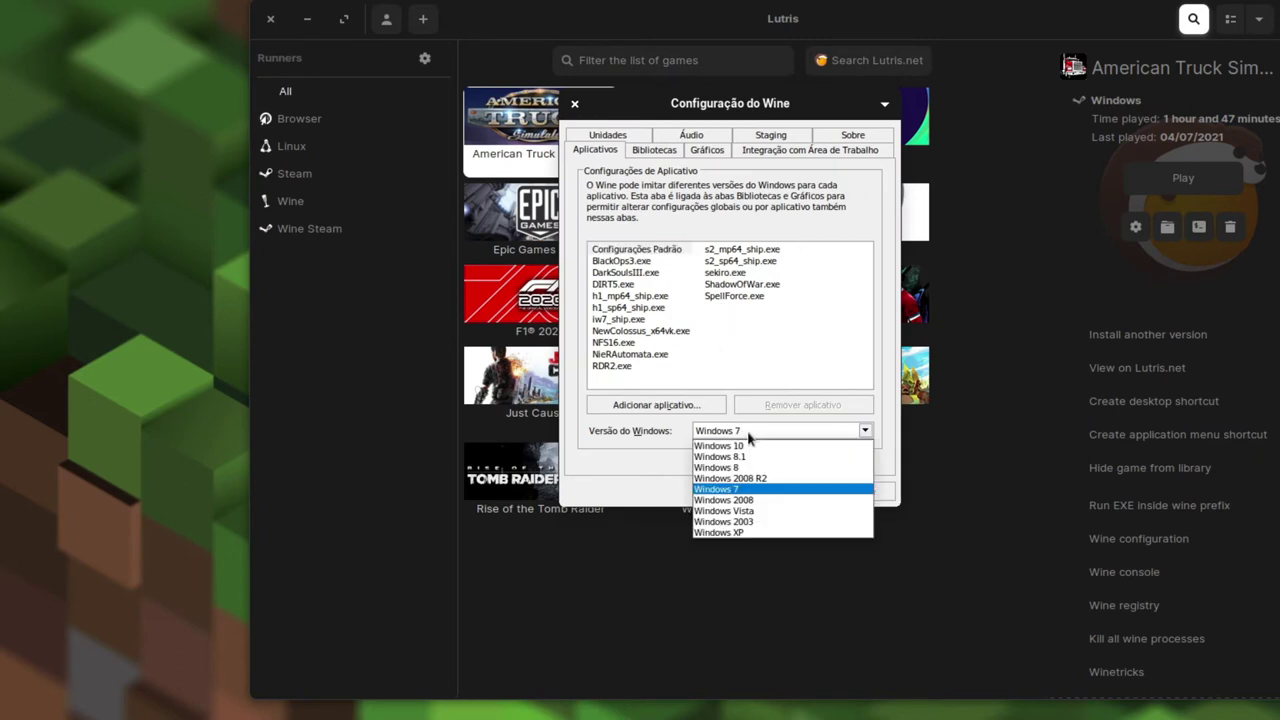
{"action": "left_click", "coordinate": [636, 484]}
- Examine the existing DLL overrides in the Wine configuration, including ieframe, ieproxy, iexplore.exe and dwrite
{"action": "left_click", "coordinate": [641, 151]}
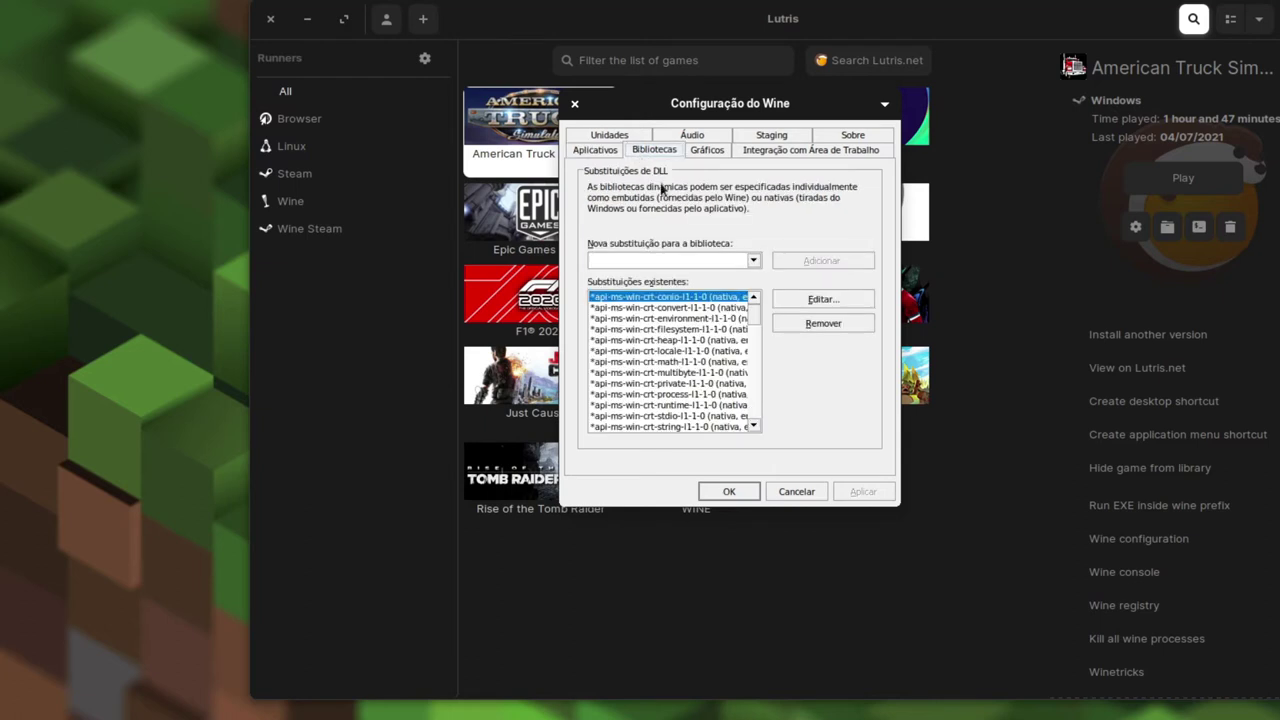
{"action": "left_click_drag", "start_coordinate": [756, 326], "coordinate": [753, 345]}
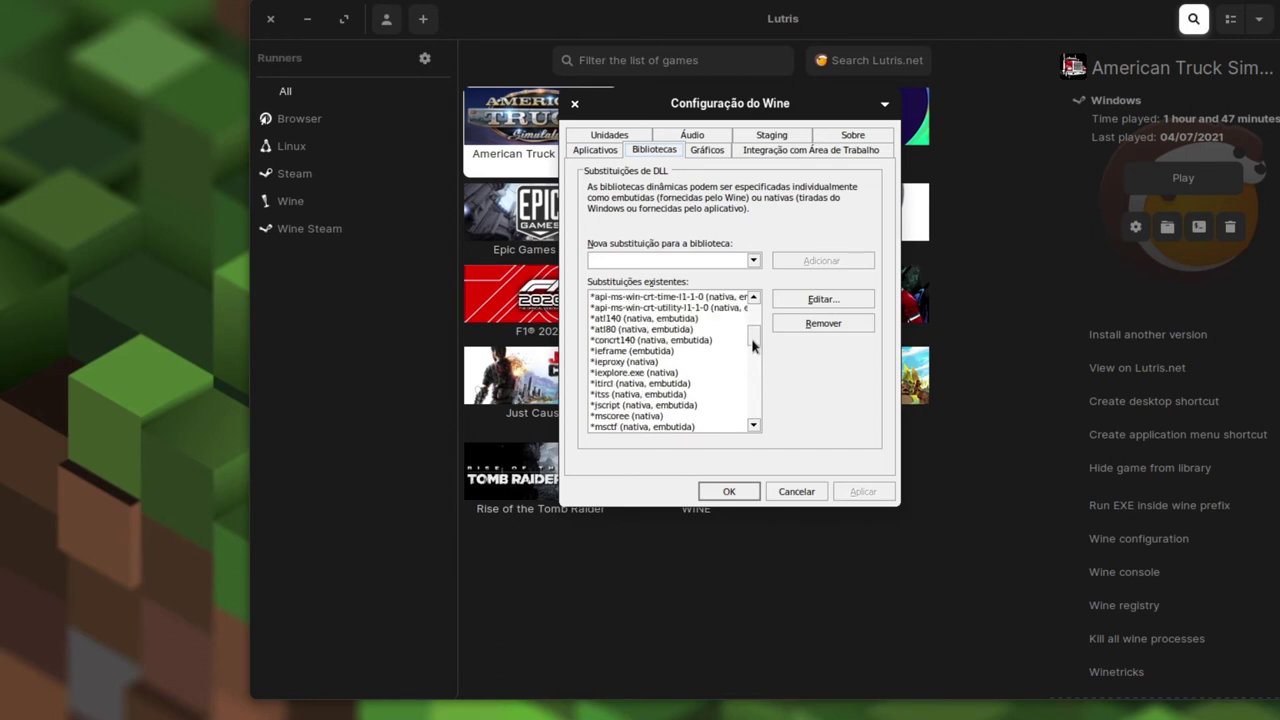
{"action": "left_click", "coordinate": [655, 353]}
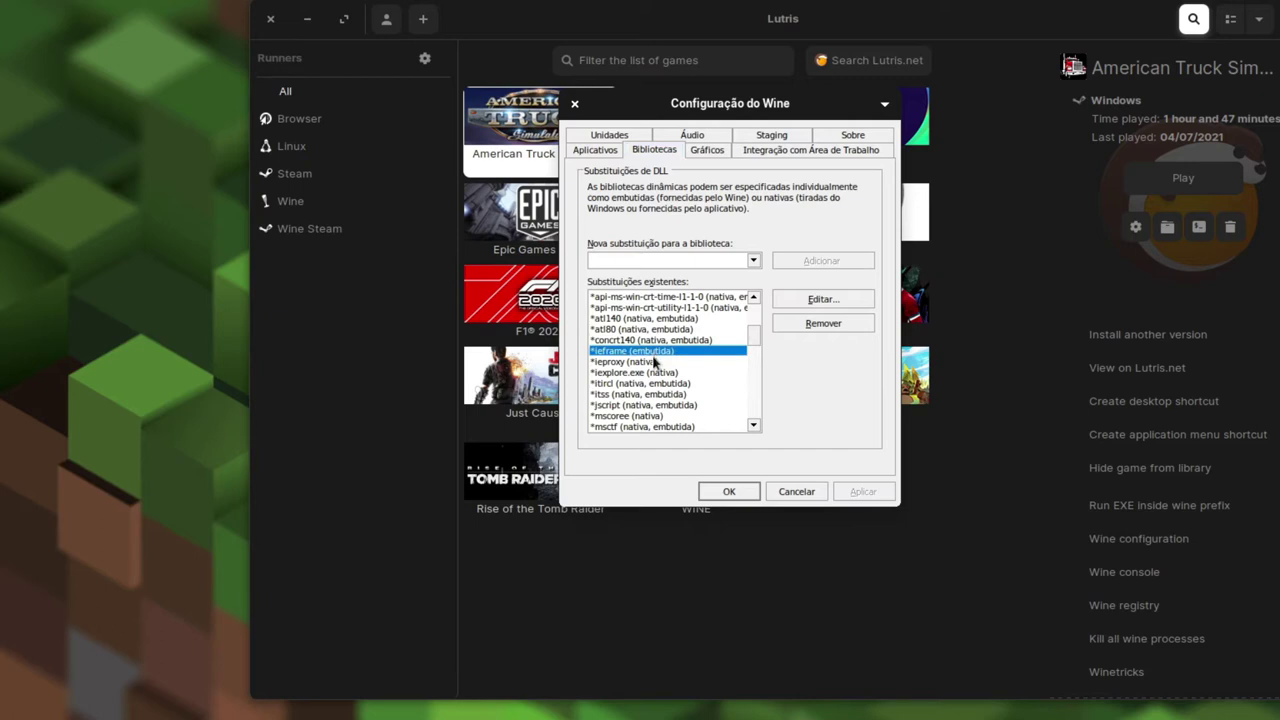
{"action": "left_click", "coordinate": [654, 362]}
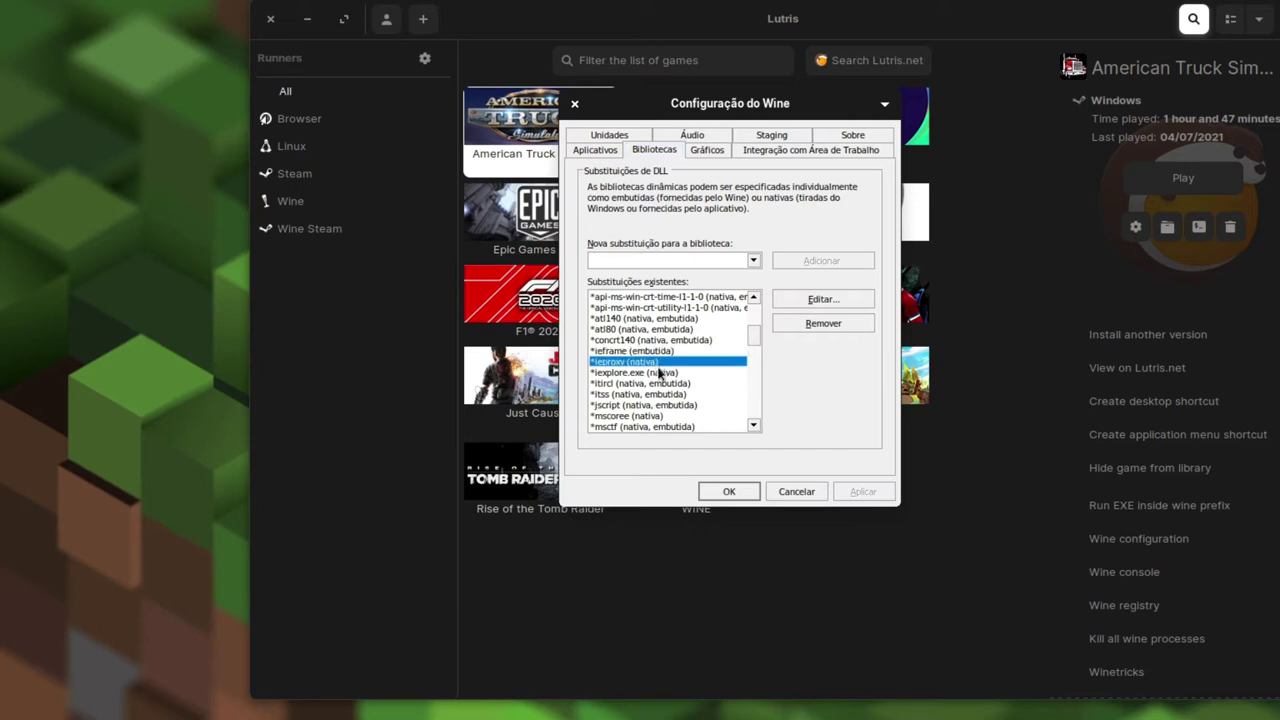
{"action": "left_click", "coordinate": [660, 374]}
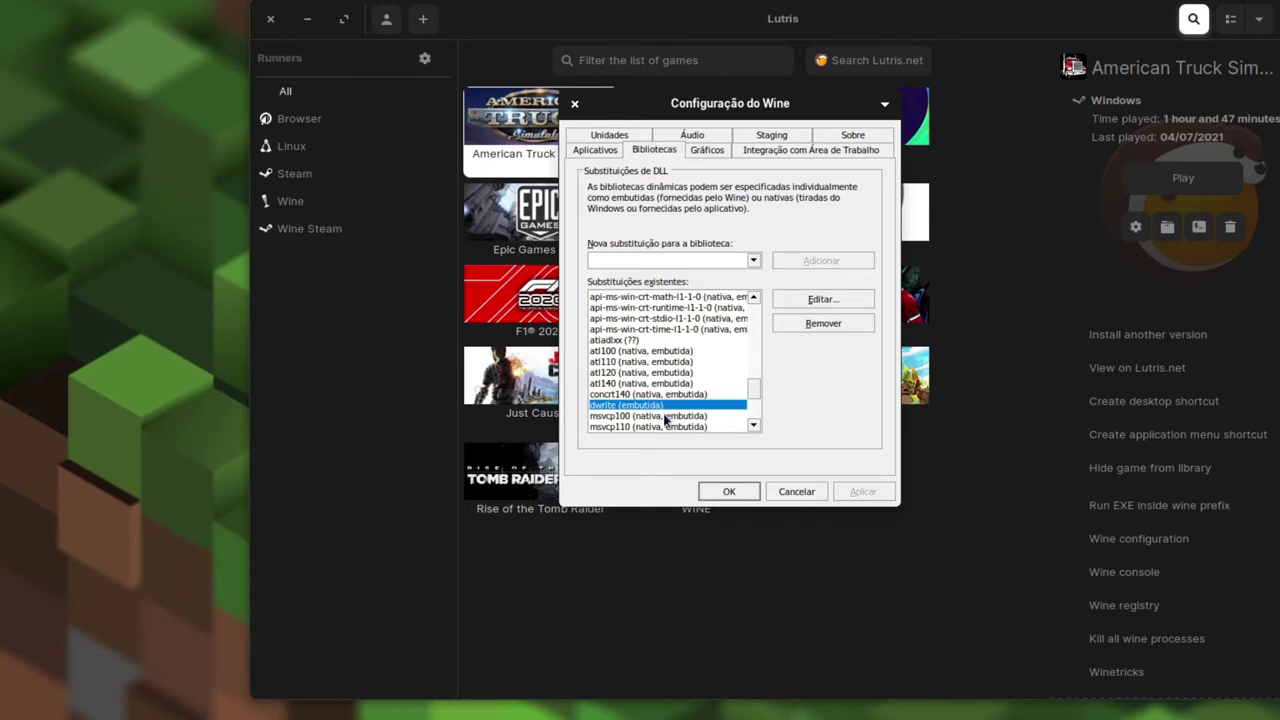
{"action": "left_click_drag", "start_coordinate": [756, 390], "coordinate": [753, 338]}
{"action": "left_click", "coordinate": [632, 343]}
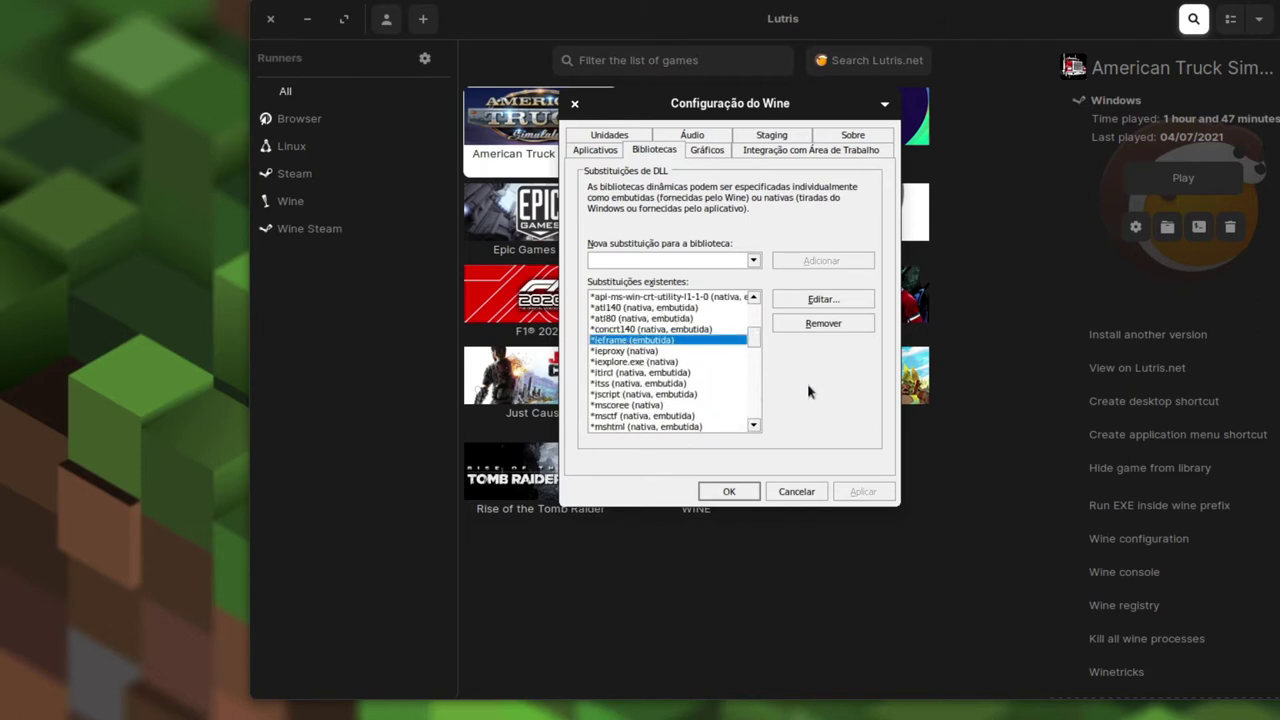
- Check the load order of the ieframe, ieproxy and iexplore.exe overrides without changing them
{"action": "double_click", "coordinate": [665, 347]}
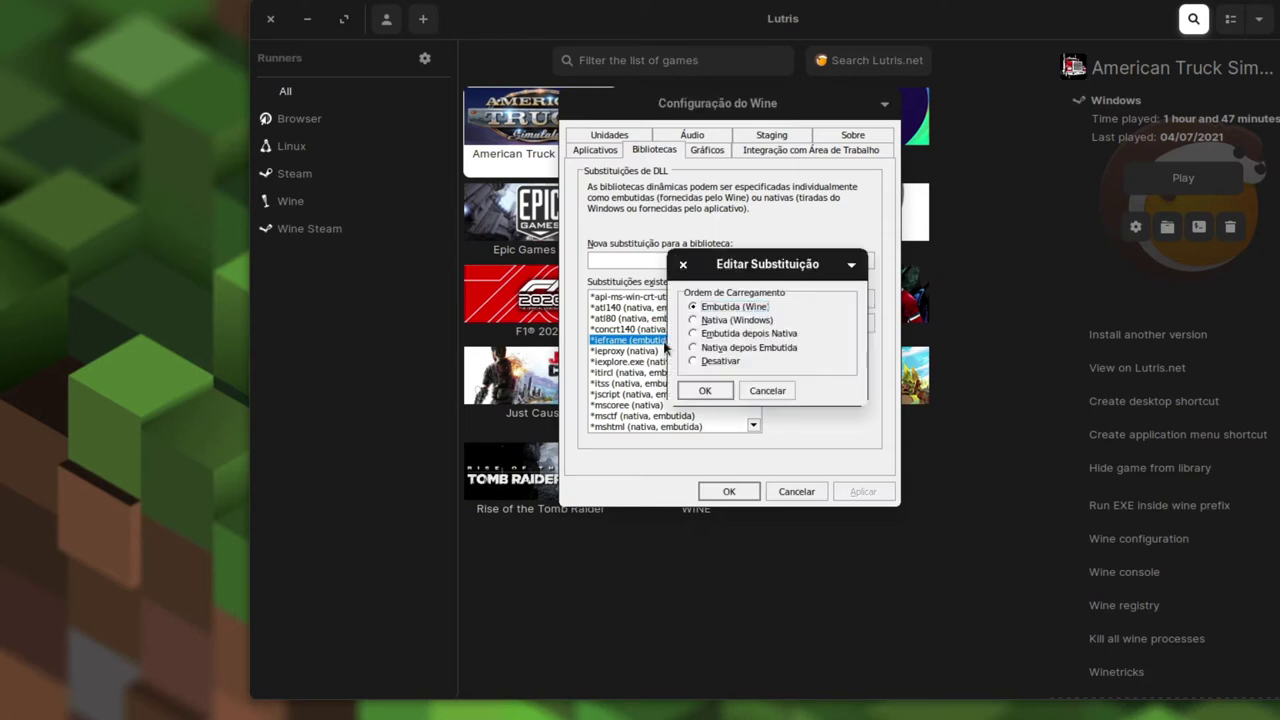
{"action": "left_click", "coordinate": [764, 392]}
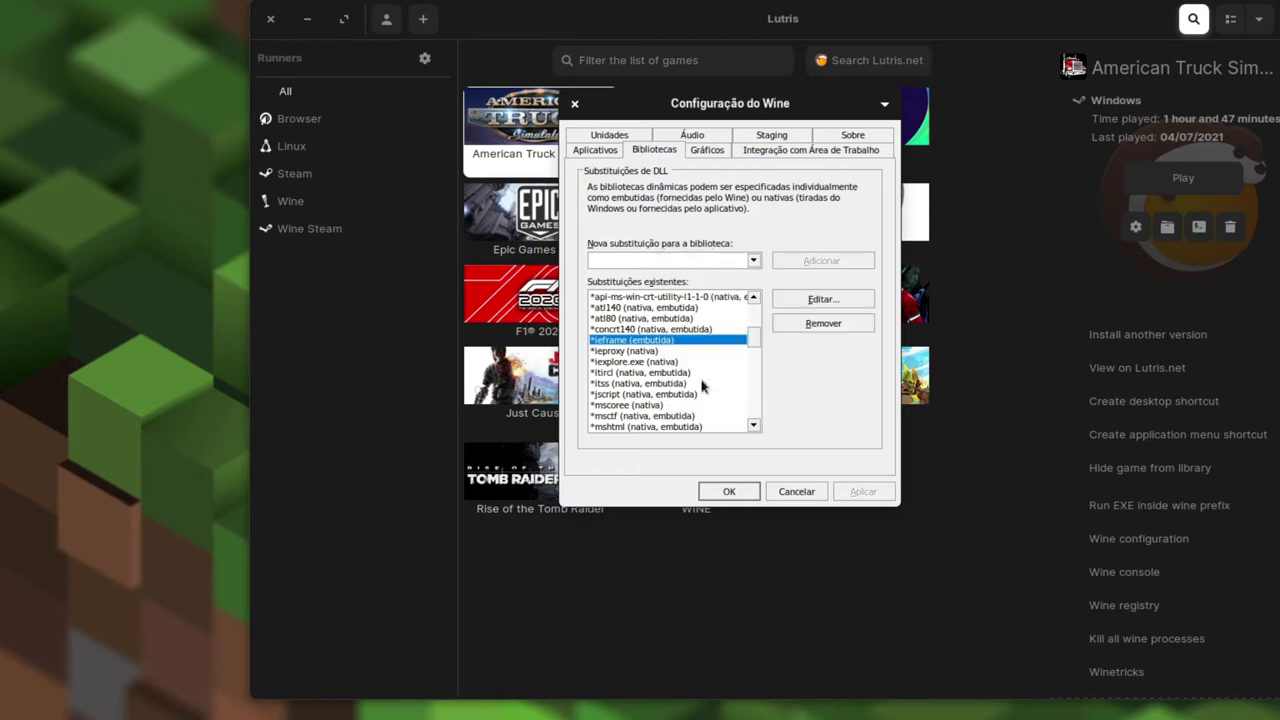
{"action": "double_click", "coordinate": [645, 351]}
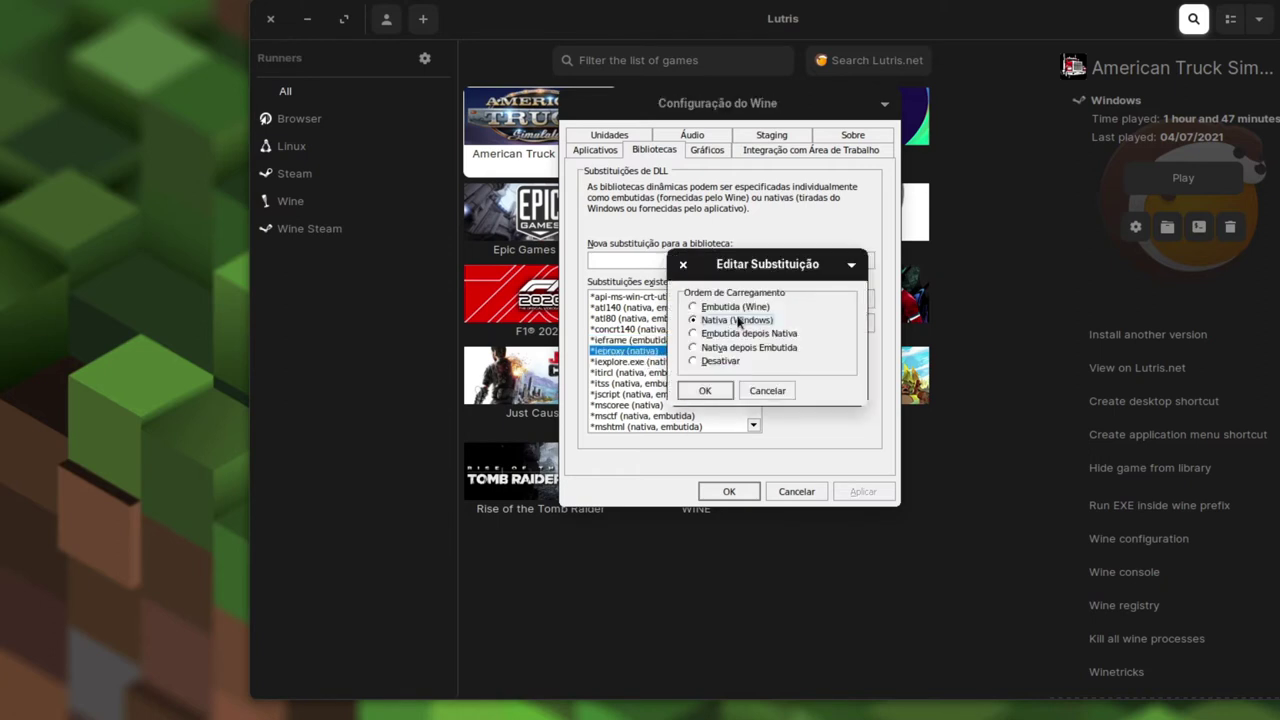
{"action": "left_click", "coordinate": [769, 392]}
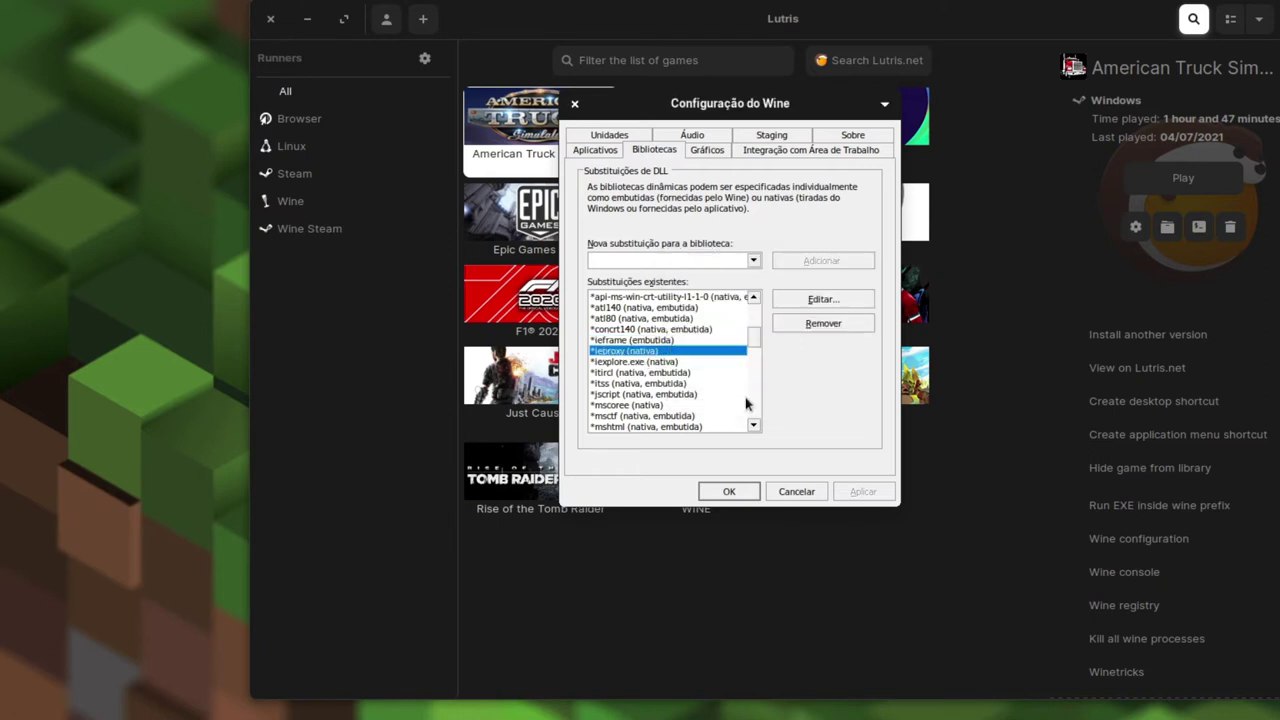
{"action": "double_click", "coordinate": [668, 362]}
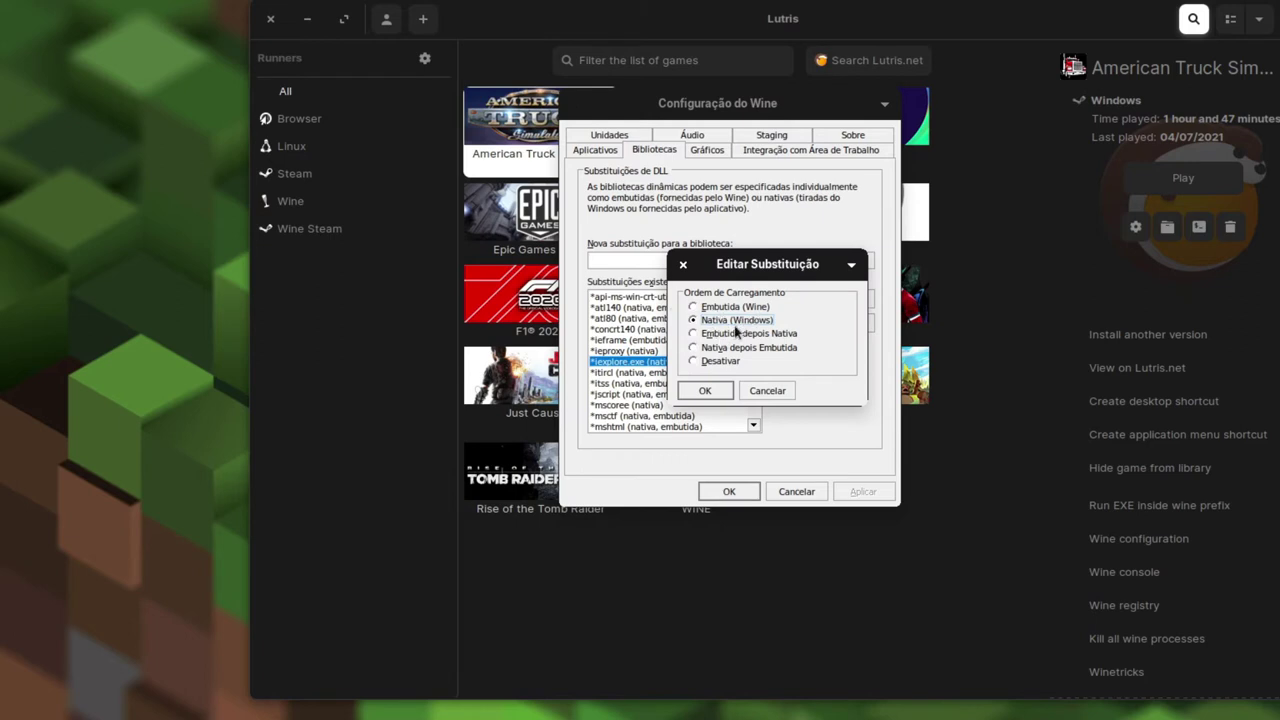
{"action": "left_click", "coordinate": [765, 392]}
- Check the load order of the dwrite override, leave it unchanged and close the Wine configuration
{"action": "scroll", "coordinate": [720, 374], "scroll_direction": "down", "scroll_amount": 10}
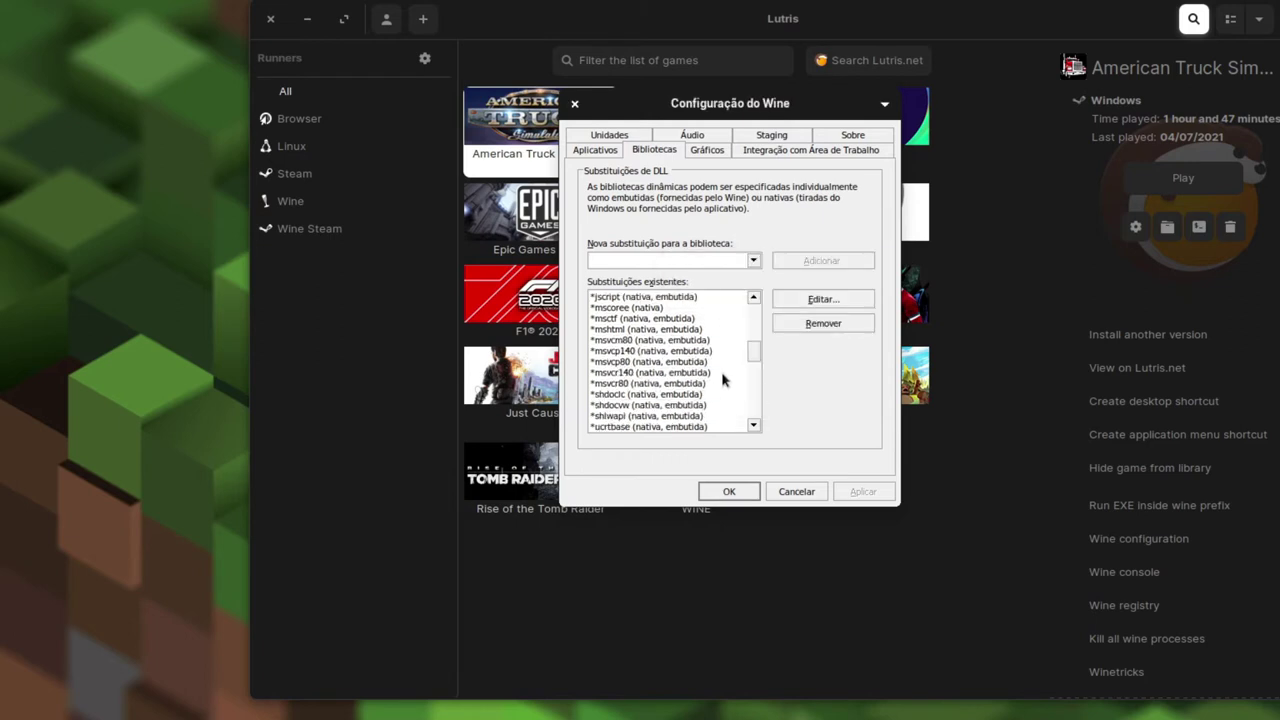
{"action": "scroll", "coordinate": [628, 413], "scroll_direction": "down", "scroll_amount": 10}
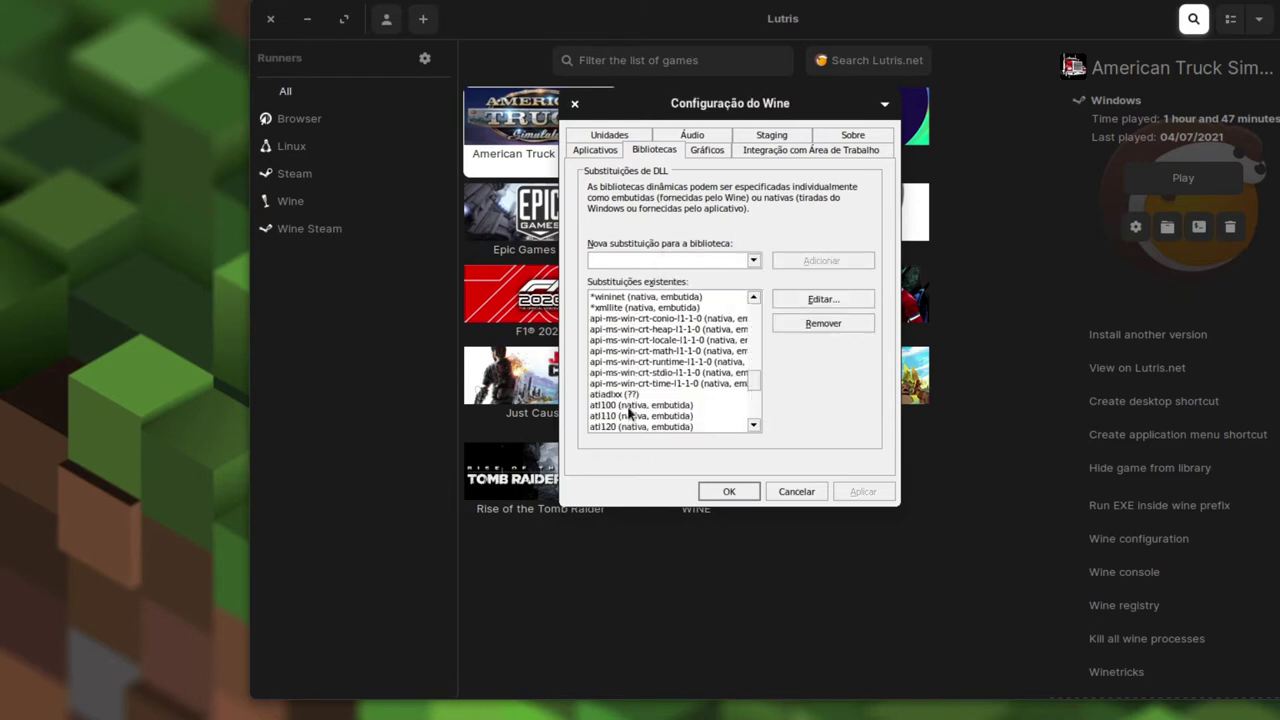
{"action": "double_click", "coordinate": [629, 362]}
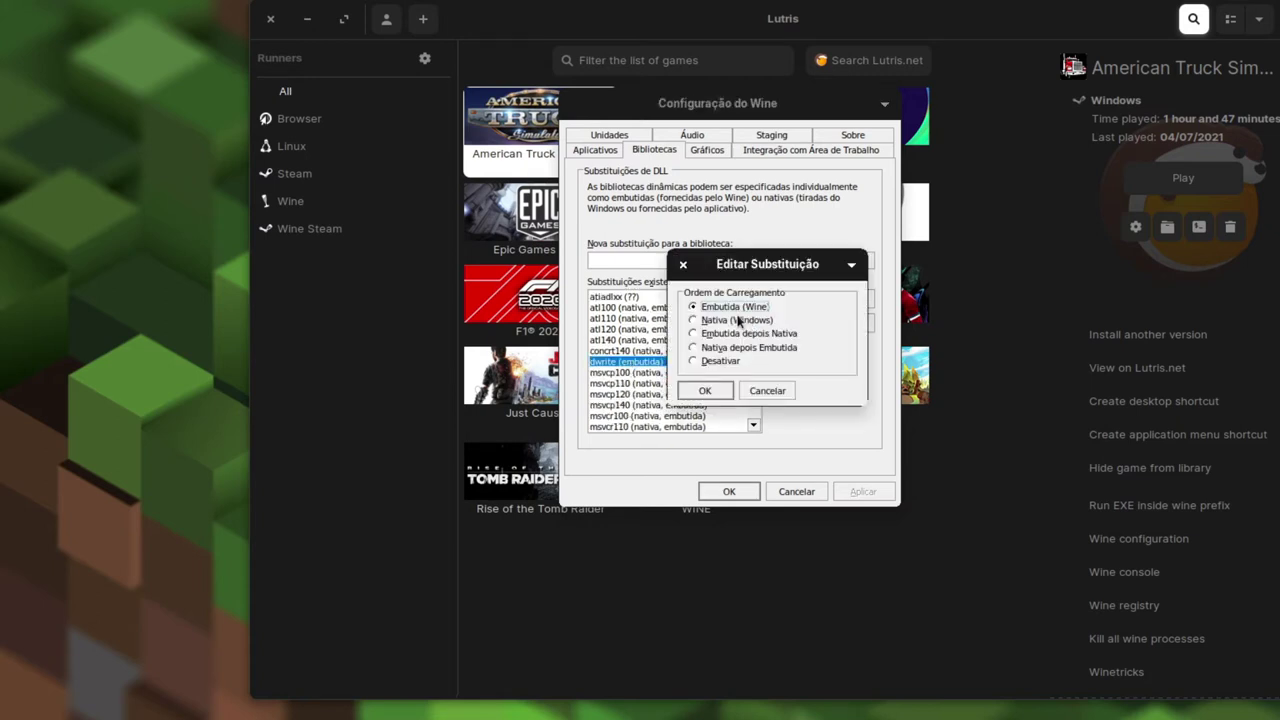
{"action": "left_click", "coordinate": [775, 392]}
{"action": "key", "text": "Return"}
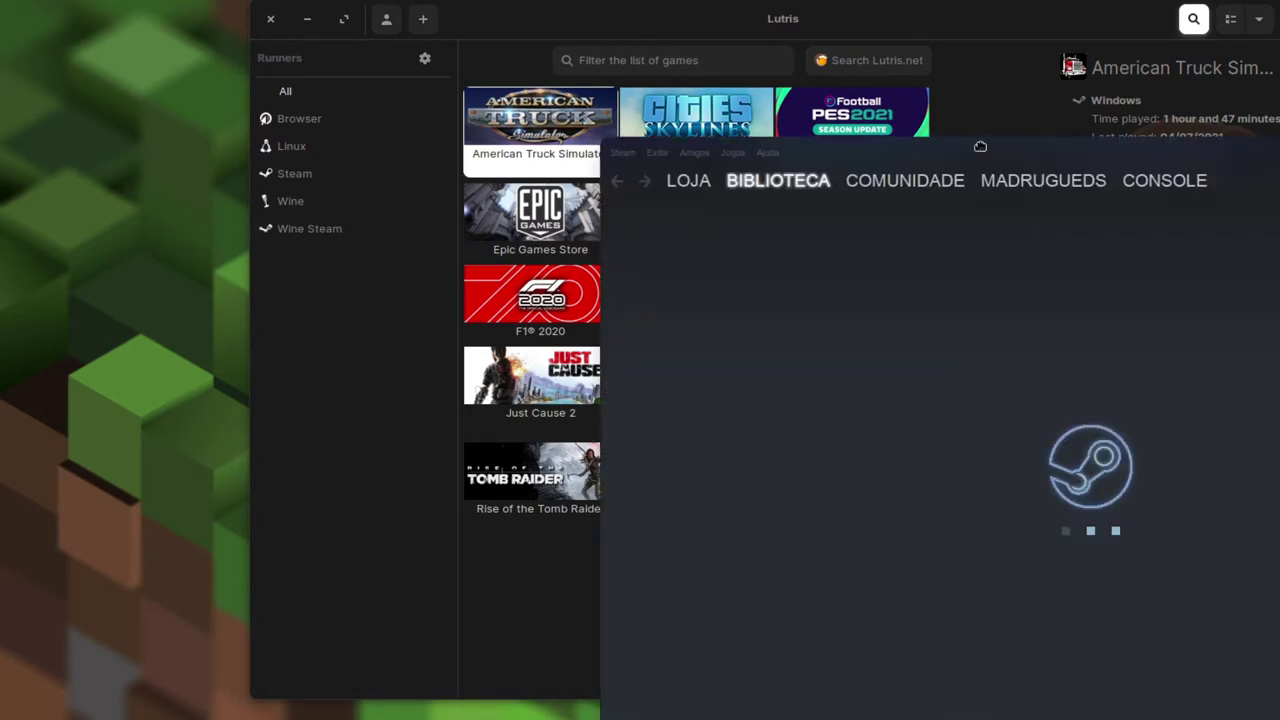
- In Steam, examine the beta versions offered in American Truck Simulator's properties without changing the selection
{"action": "left_click_drag", "start_coordinate": [980, 146], "coordinate": [723, 69]}
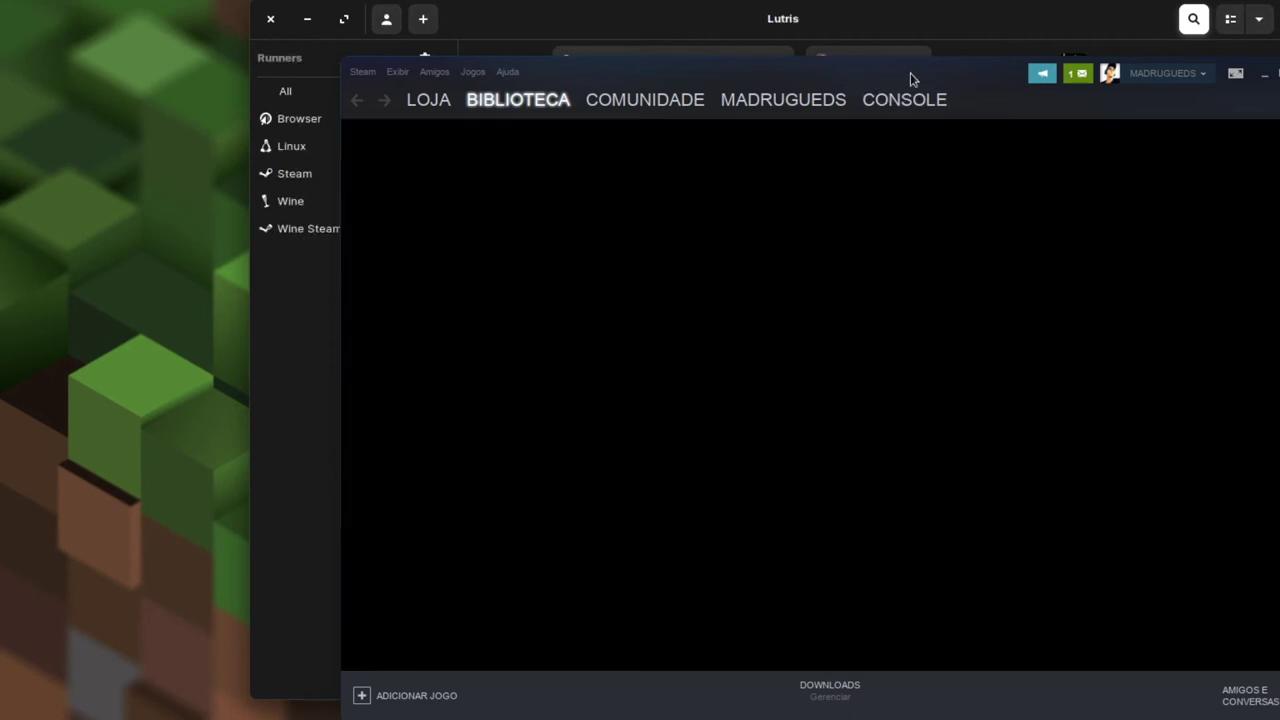
{"action": "left_click_drag", "start_coordinate": [926, 77], "coordinate": [853, 33]}
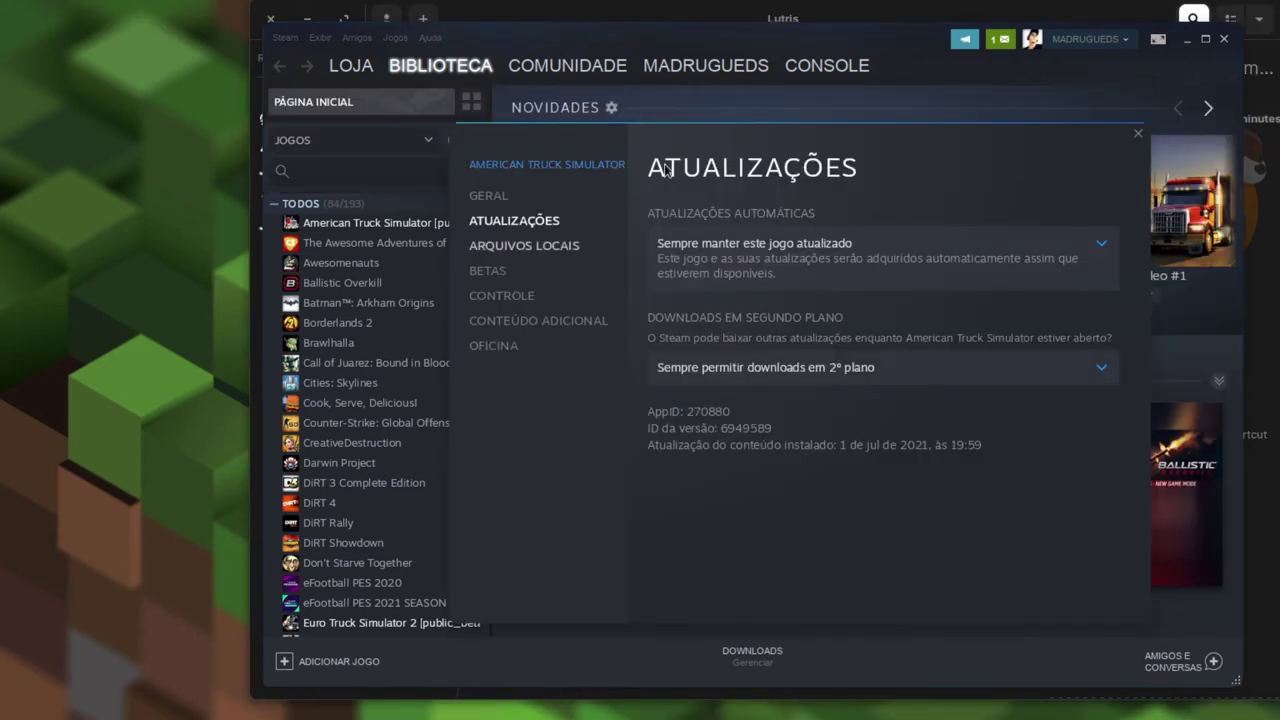
{"action": "left_click", "coordinate": [494, 271]}
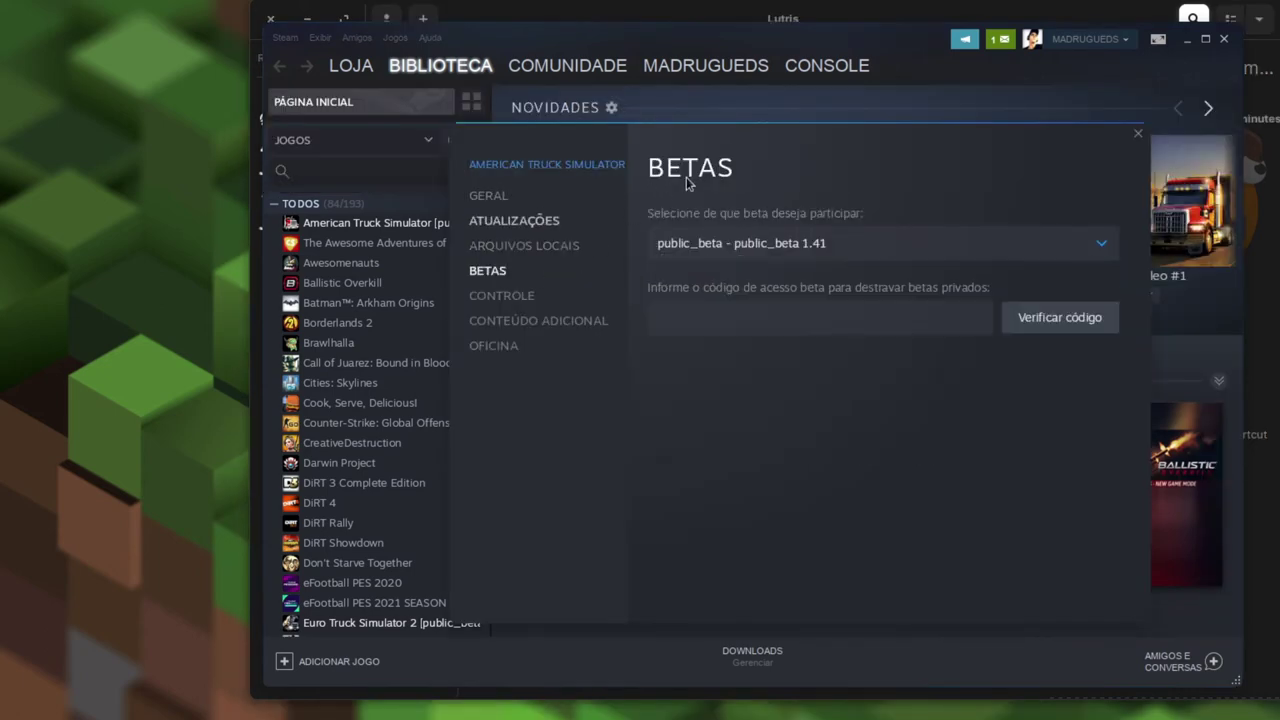
{"action": "left_click", "coordinate": [721, 247]}
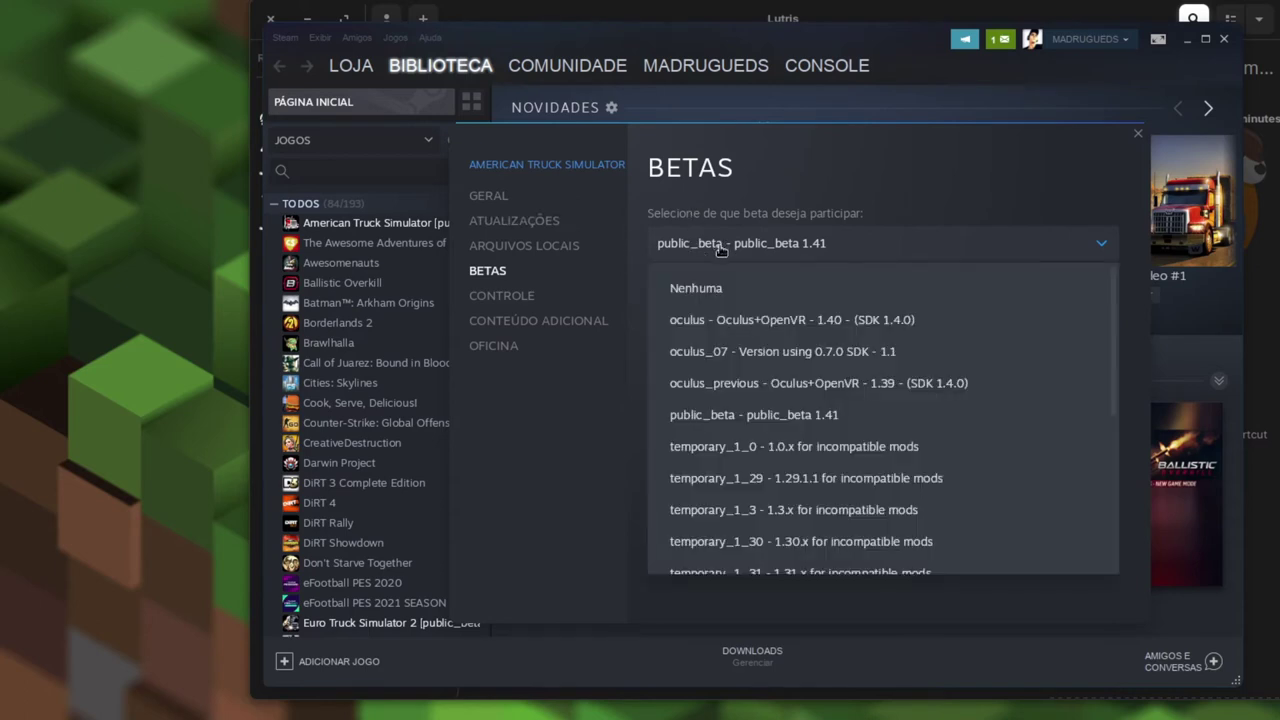
{"action": "left_click", "coordinate": [723, 272]}
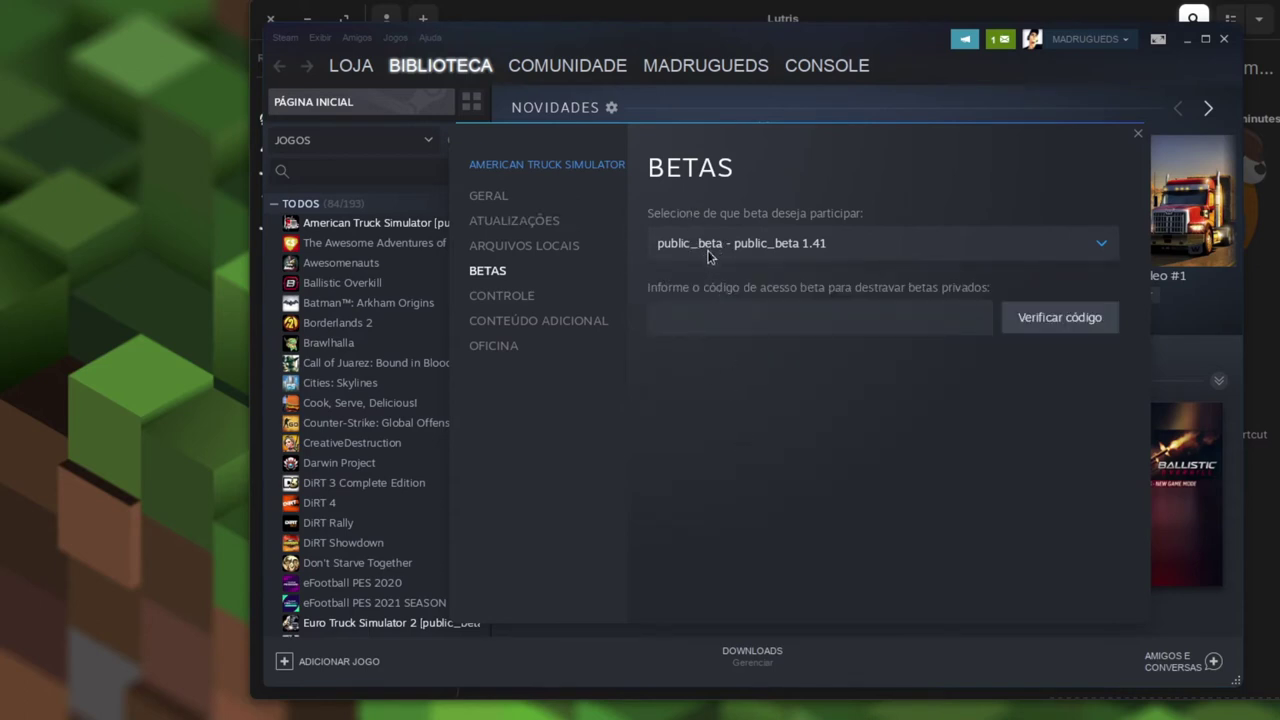
{"action": "left_click", "coordinate": [747, 255]}
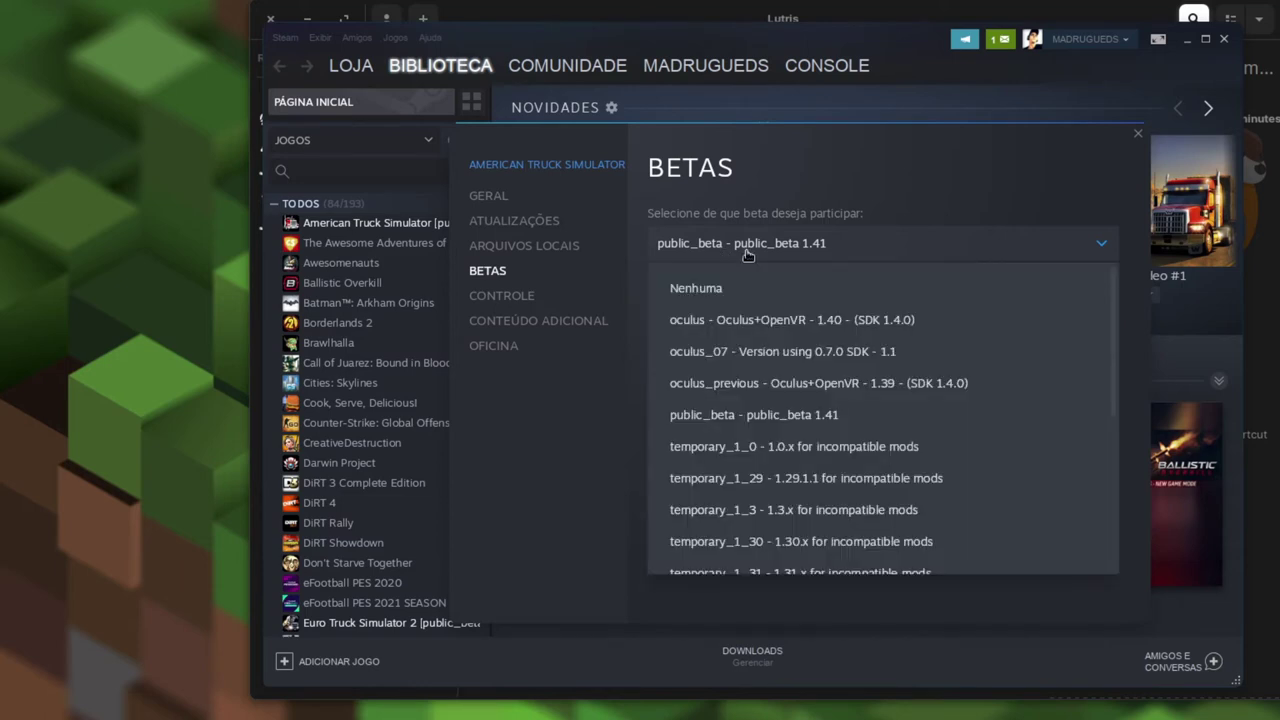
{"action": "left_click", "coordinate": [747, 255]}
{"action": "left_click", "coordinate": [737, 245]}
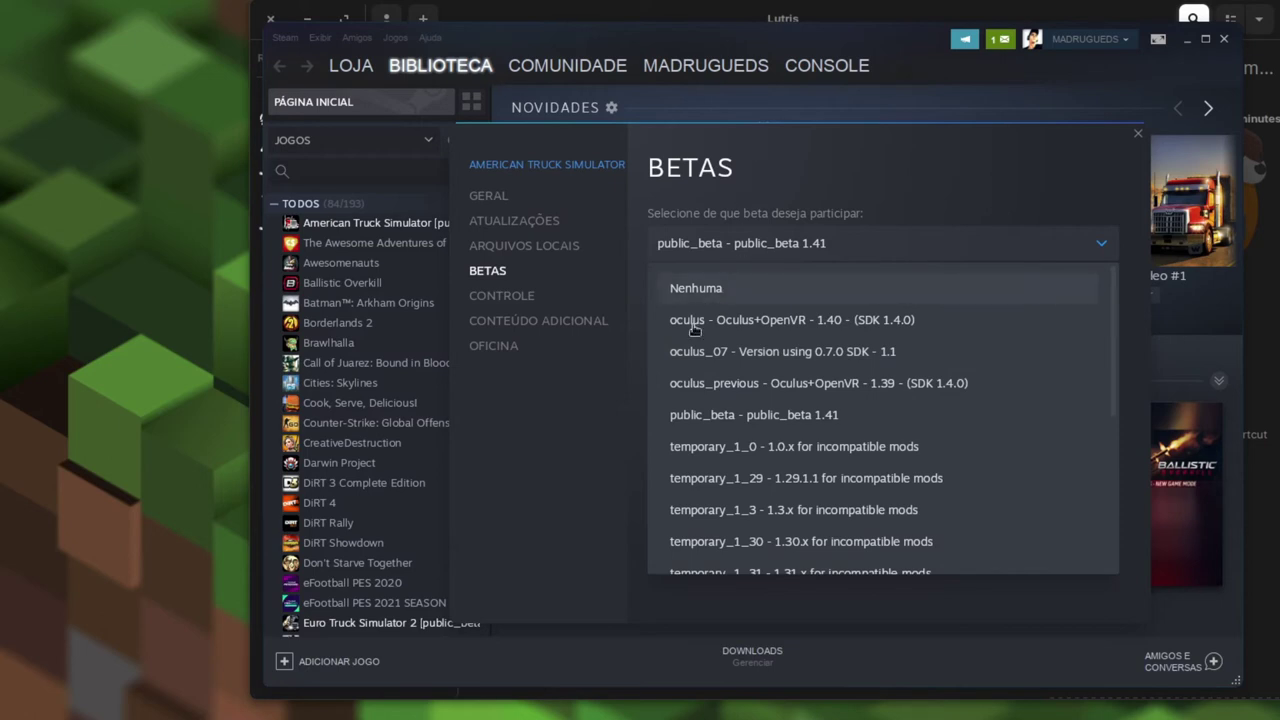
{"action": "left_click", "coordinate": [710, 240]}
{"action": "left_click", "coordinate": [710, 242]}
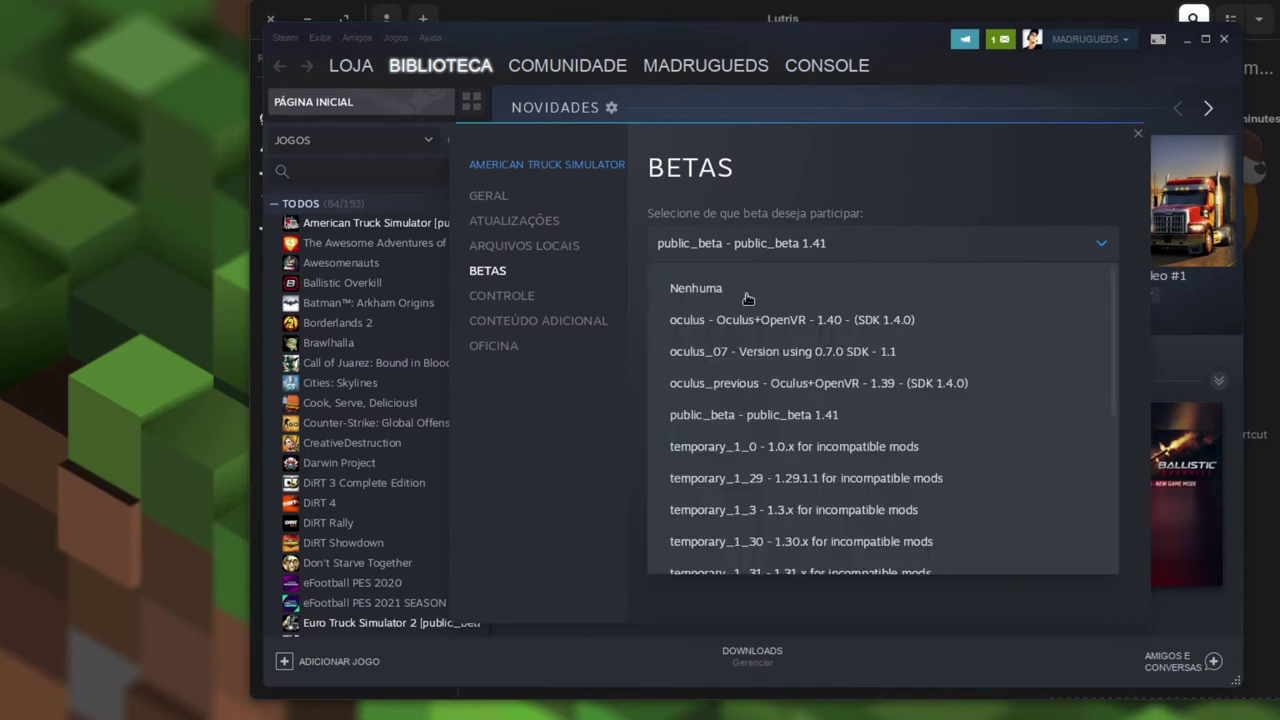
{"action": "left_click", "coordinate": [543, 509]}
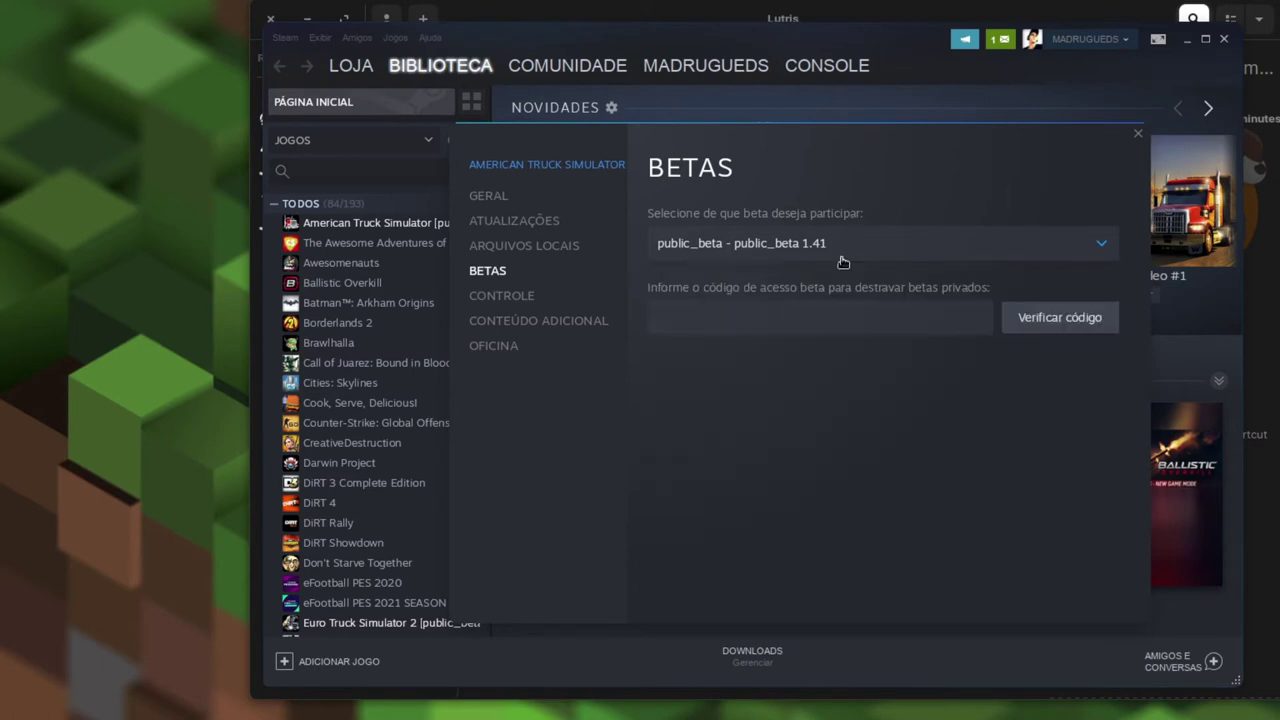
- Close these properties and examine the beta participation setting in Euro Truck Simulator 2's properties
{"action": "left_click", "coordinate": [1138, 133]}
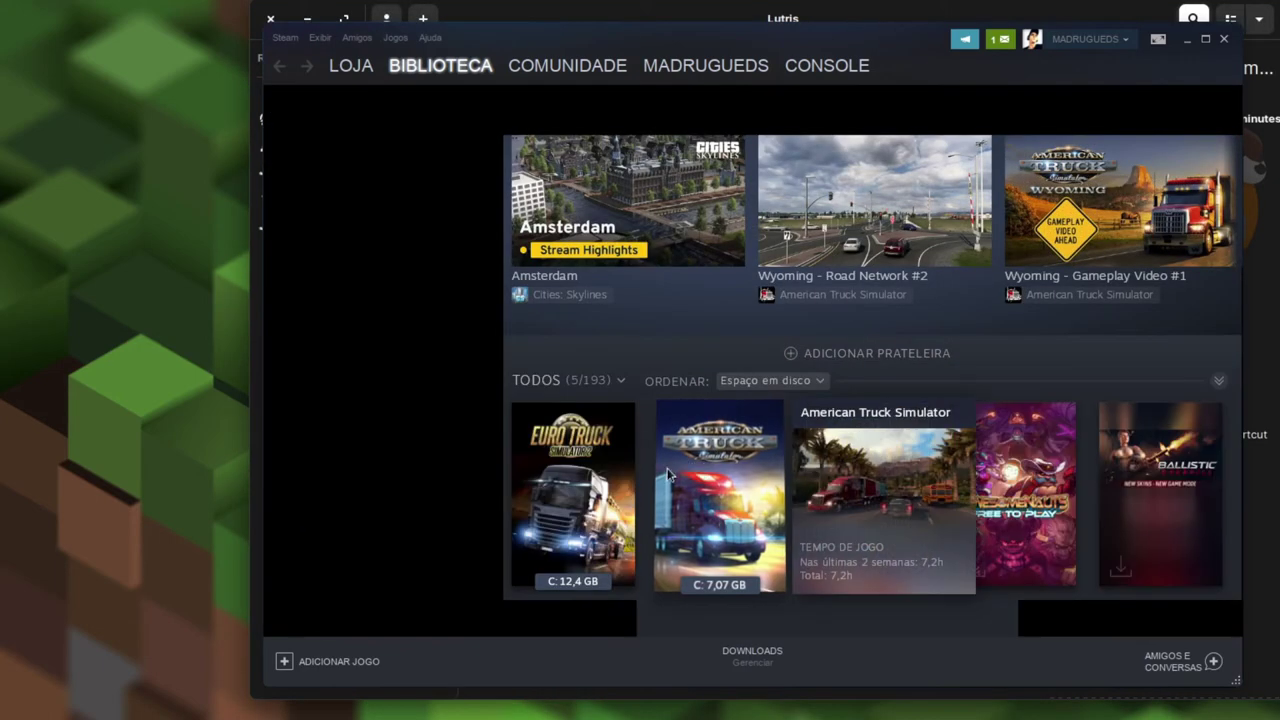
{"action": "right_click", "coordinate": [607, 477]}
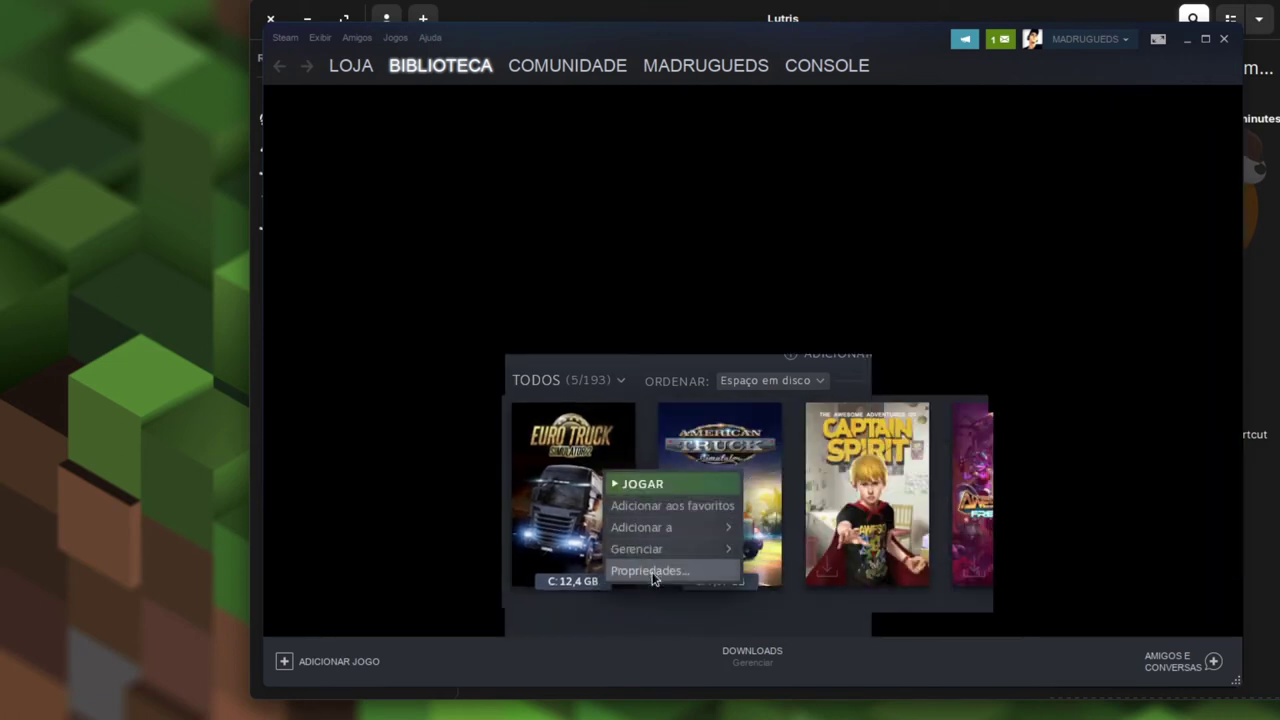
{"action": "left_click", "coordinate": [648, 570]}
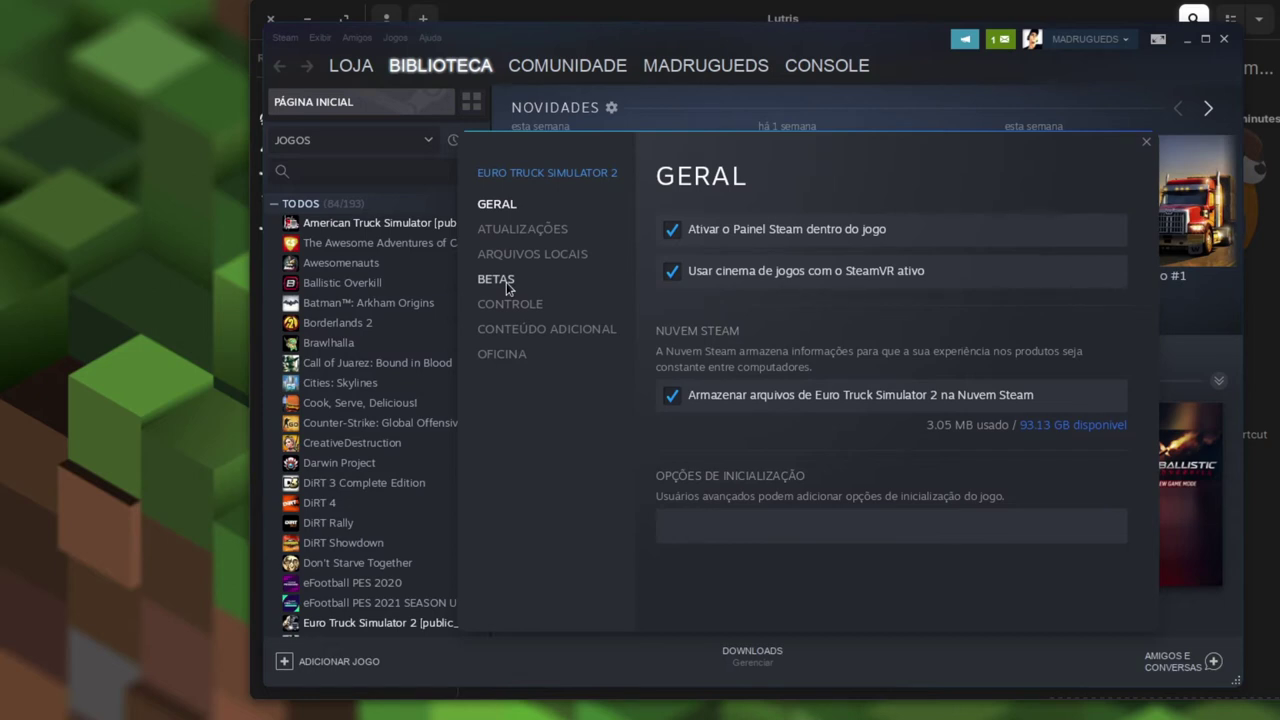
{"action": "left_click", "coordinate": [508, 289]}
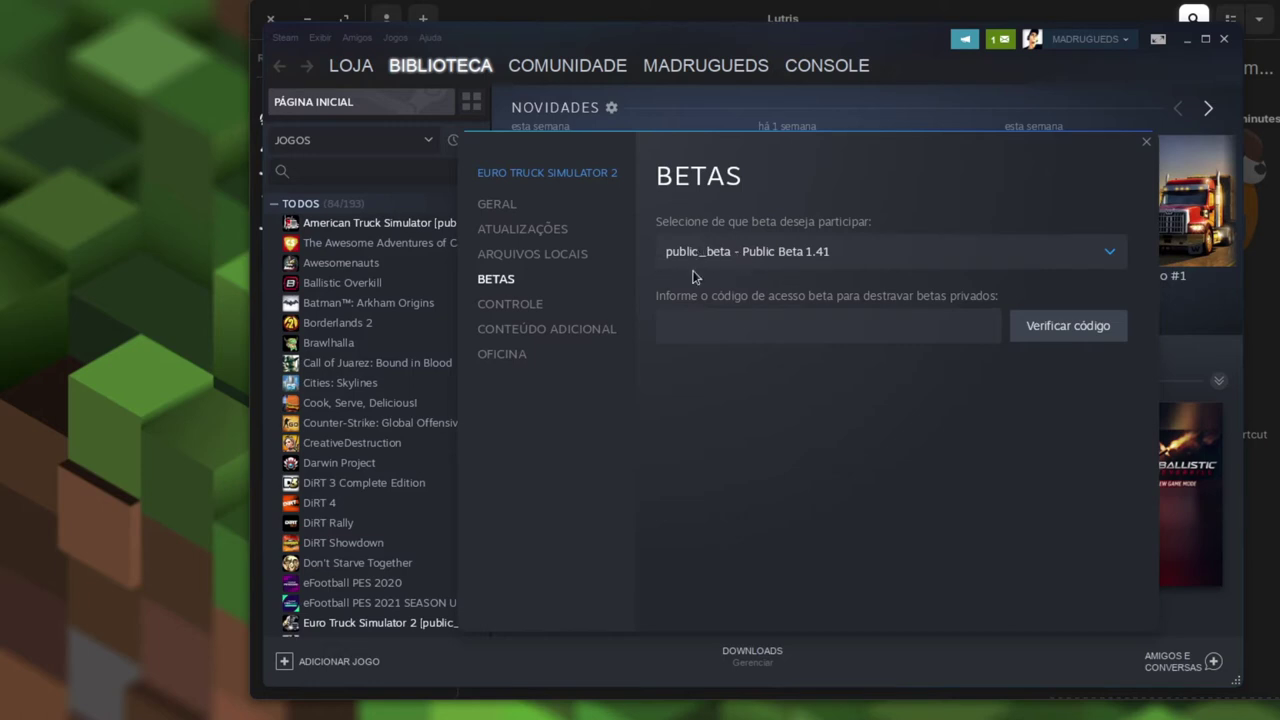
{"action": "left_click", "coordinate": [845, 266]}
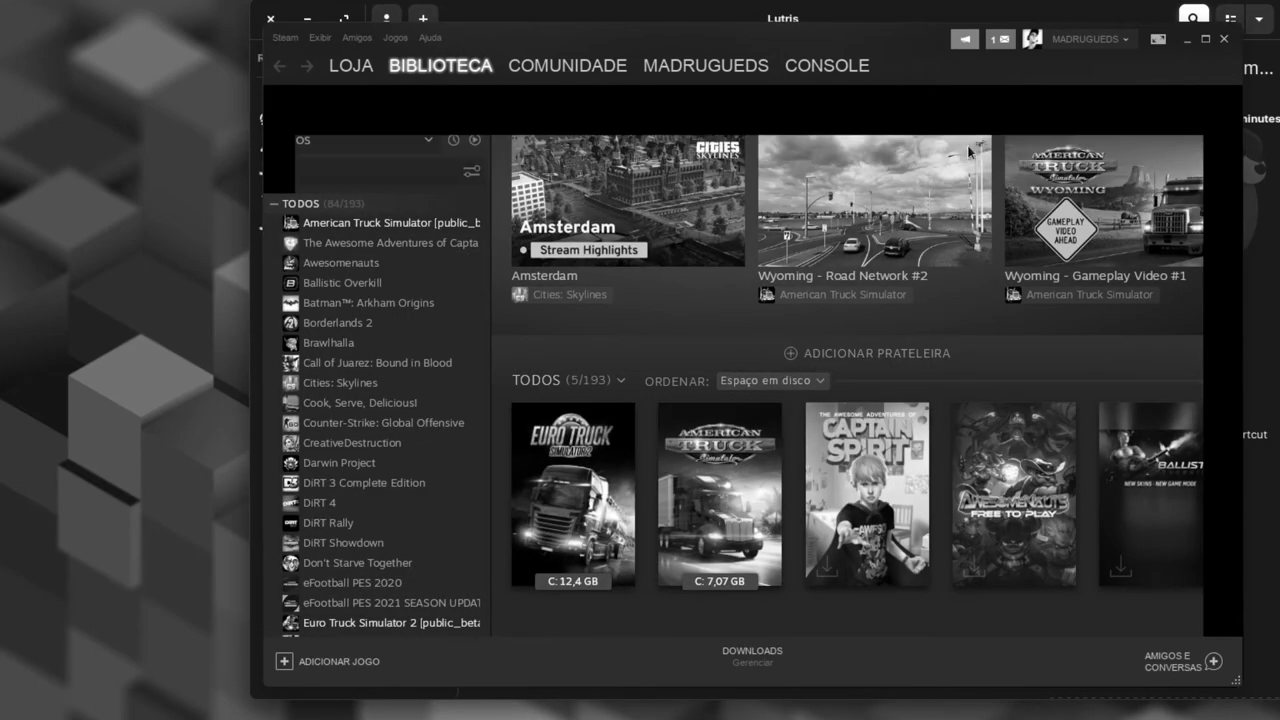
- Open American Truck Simulator's Wine registry from Lutris and check the default value of https\shell\open\command, cancelling the edit
{"action": "mouse_move", "coordinate": [703, 77]}
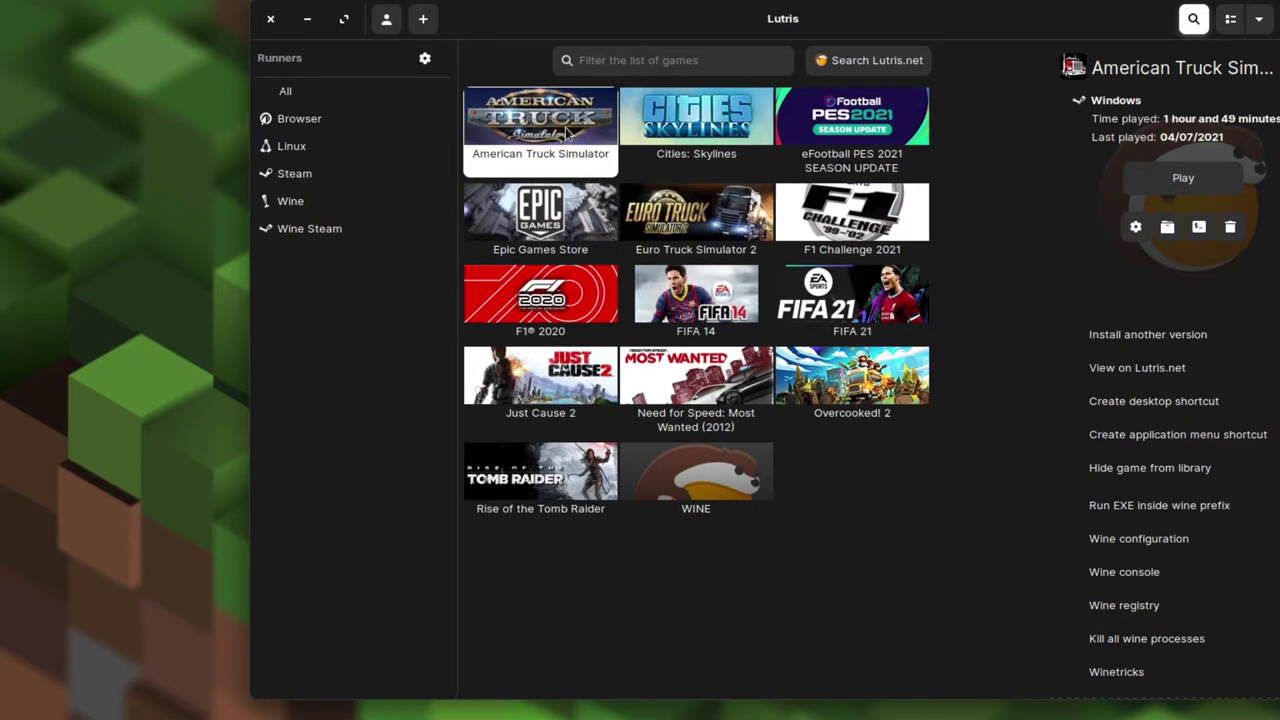
{"action": "right_click", "coordinate": [566, 132]}
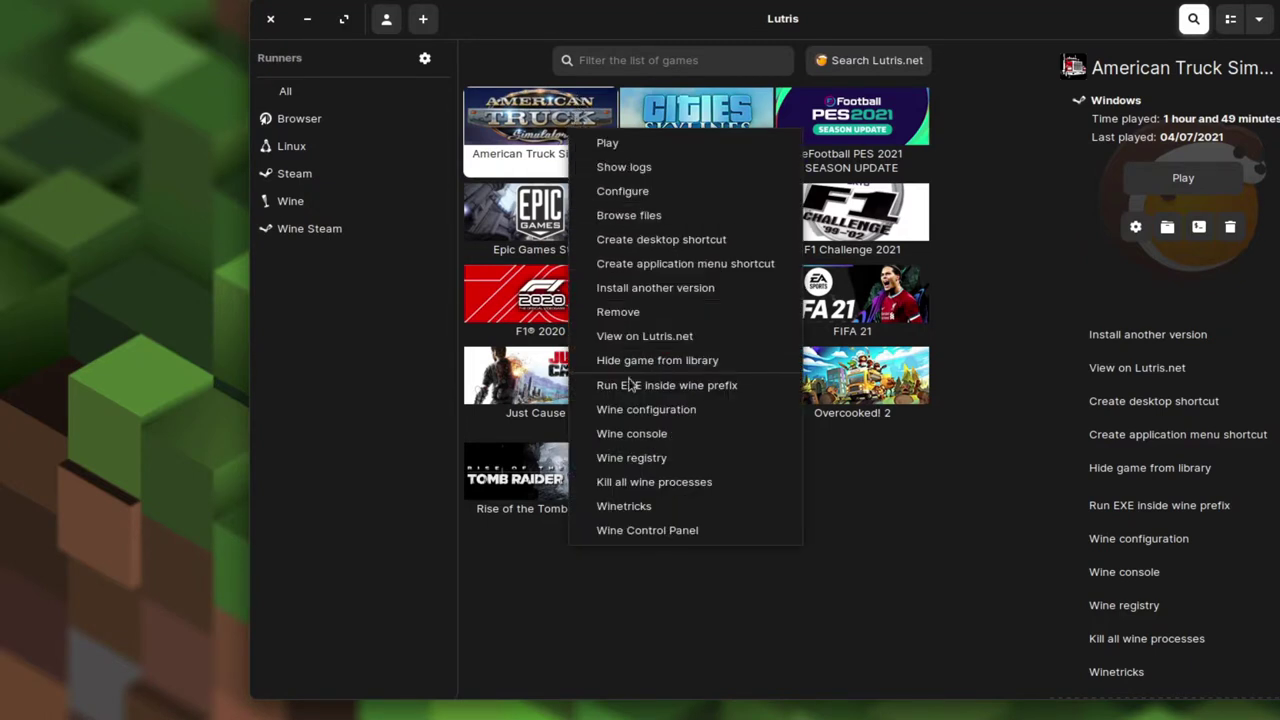
{"action": "left_click", "coordinate": [627, 458]}
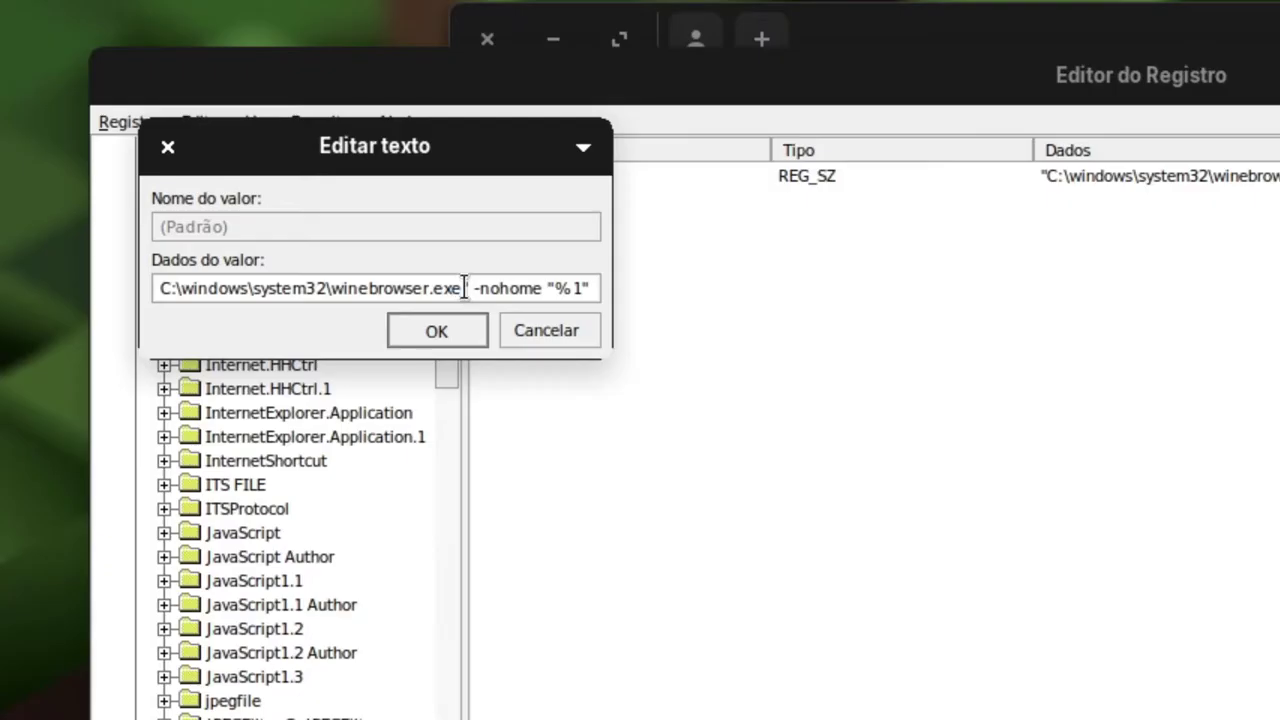
{"action": "left_click", "coordinate": [460, 283]}
{"action": "left_click_drag", "start_coordinate": [466, 286], "coordinate": [331, 295]}
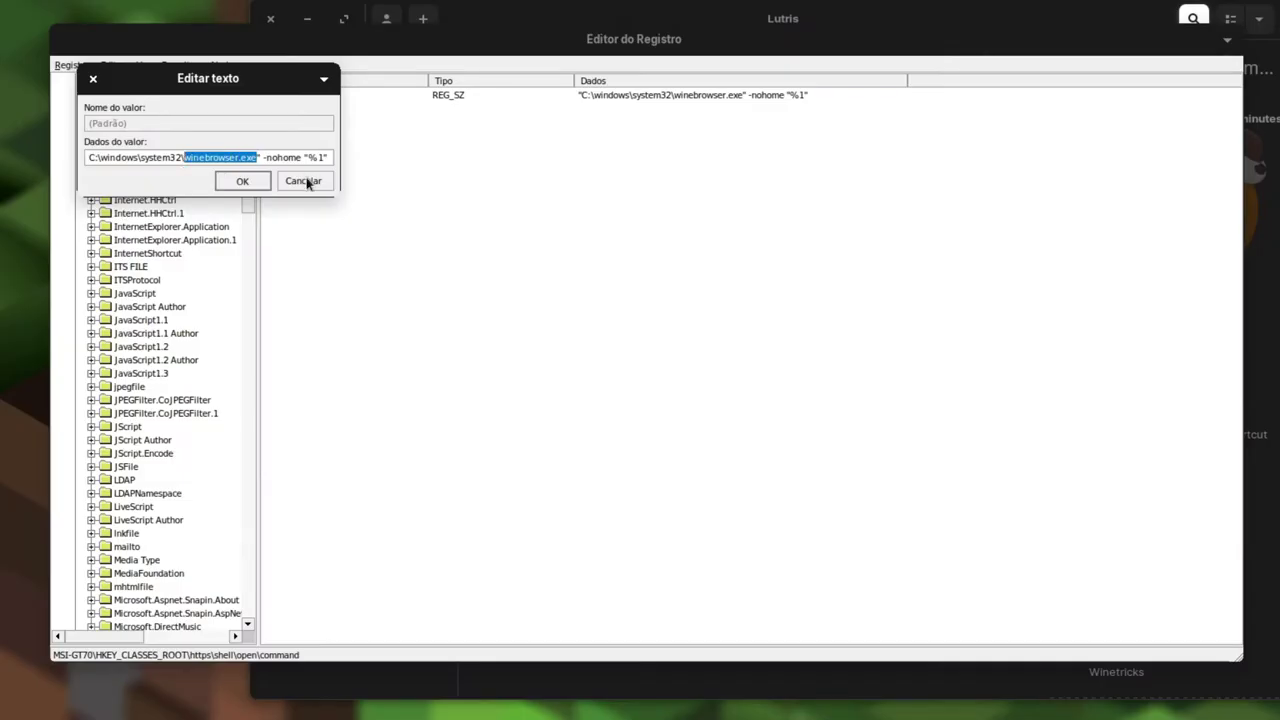
{"action": "left_click", "coordinate": [546, 330]}
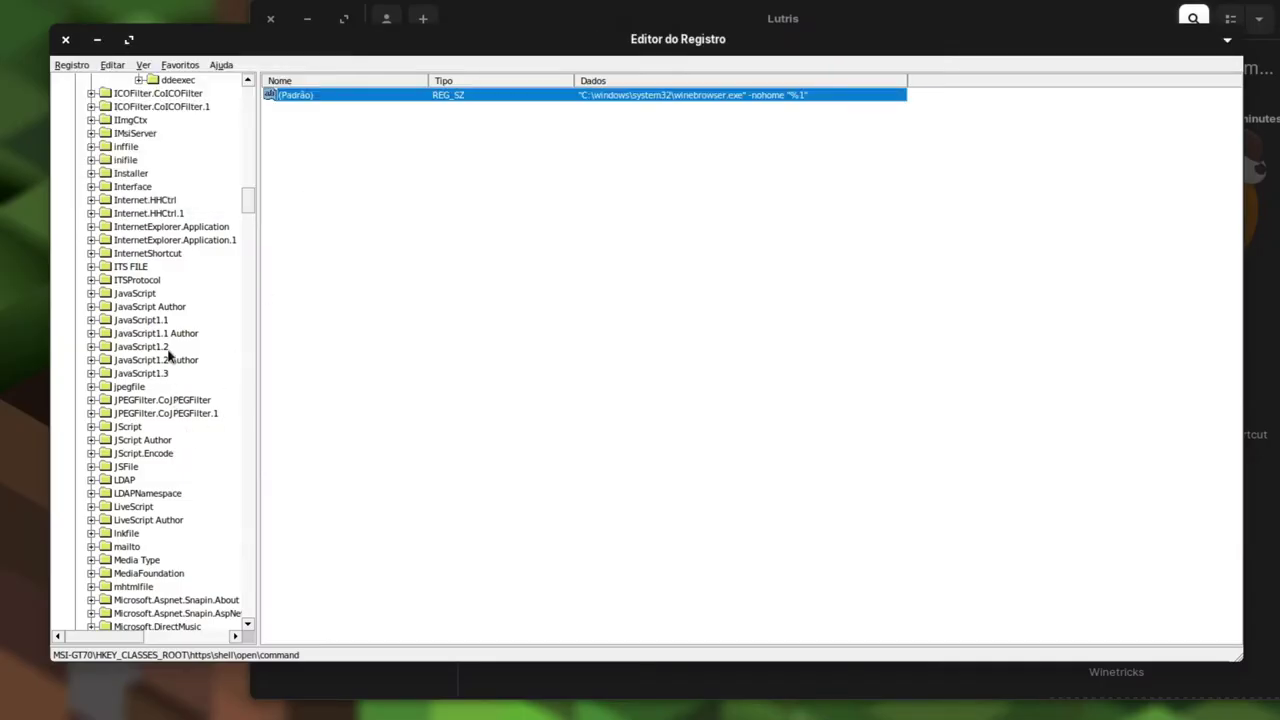
- Locate the https key in the registry tree and recheck its full open command string, leaving the value unchanged
{"action": "scroll", "coordinate": [168, 355], "scroll_direction": "up", "scroll_amount": 7}
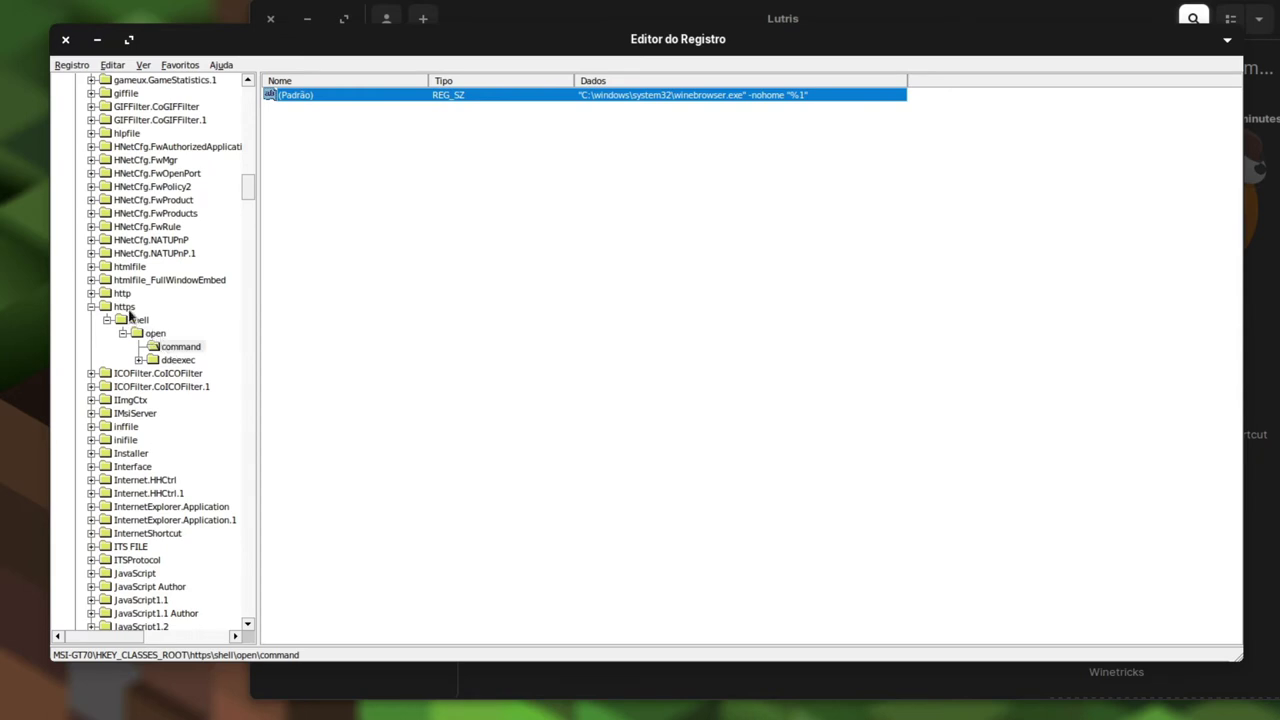
{"action": "scroll", "coordinate": [127, 311], "scroll_direction": "up", "scroll_amount": 2}
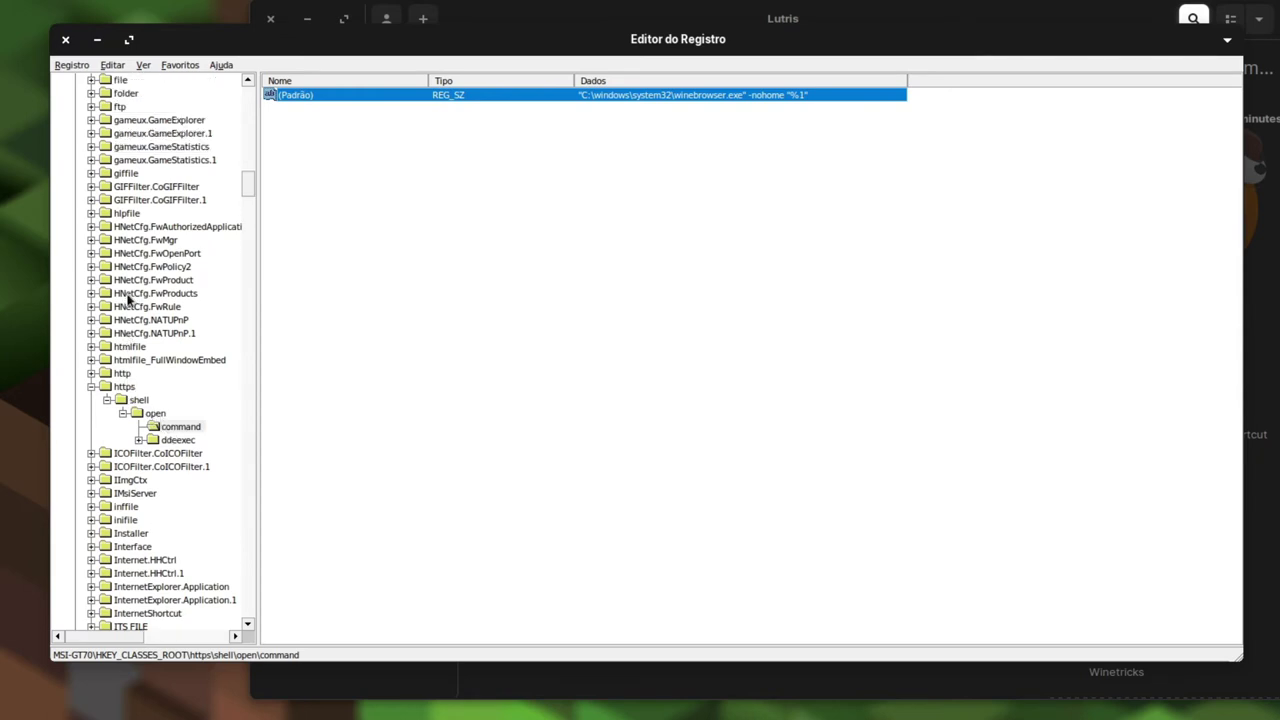
{"action": "scroll", "coordinate": [128, 320], "scroll_direction": "down", "scroll_amount": 20}
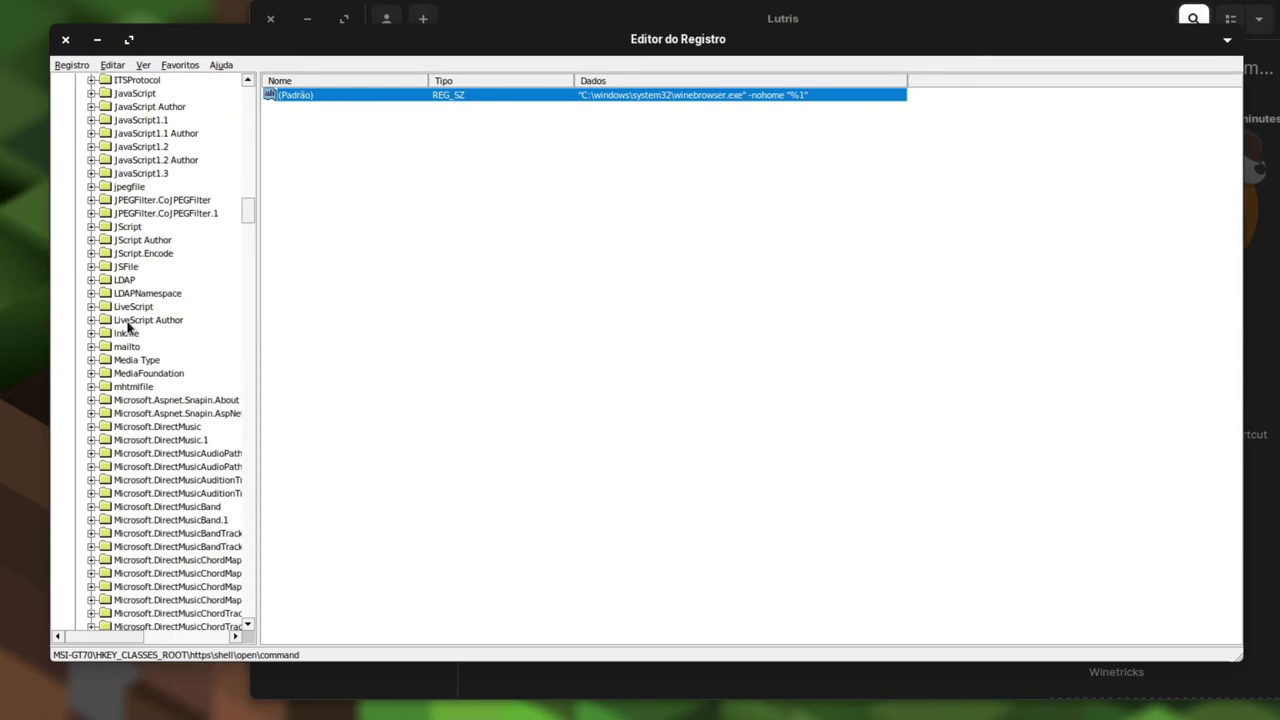
{"action": "double_click", "coordinate": [777, 95]}
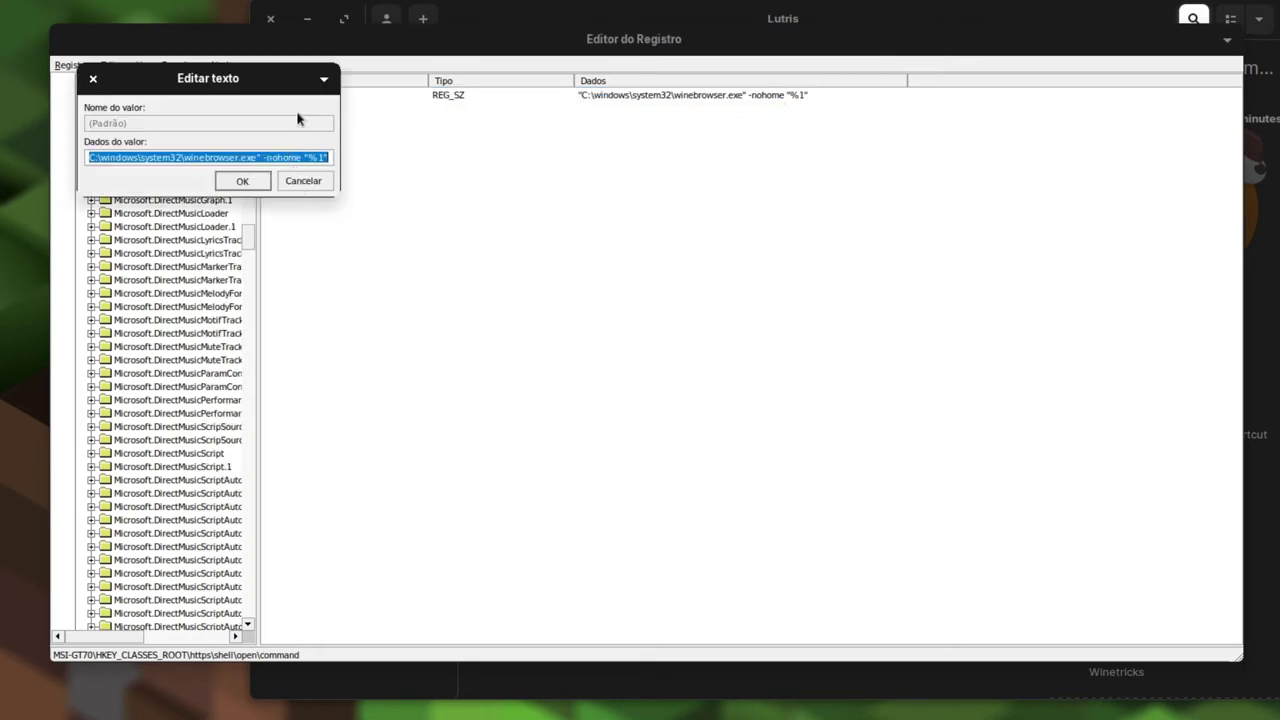
{"action": "left_click_drag", "start_coordinate": [294, 88], "coordinate": [428, 194]}
{"action": "left_click", "coordinate": [372, 258]}
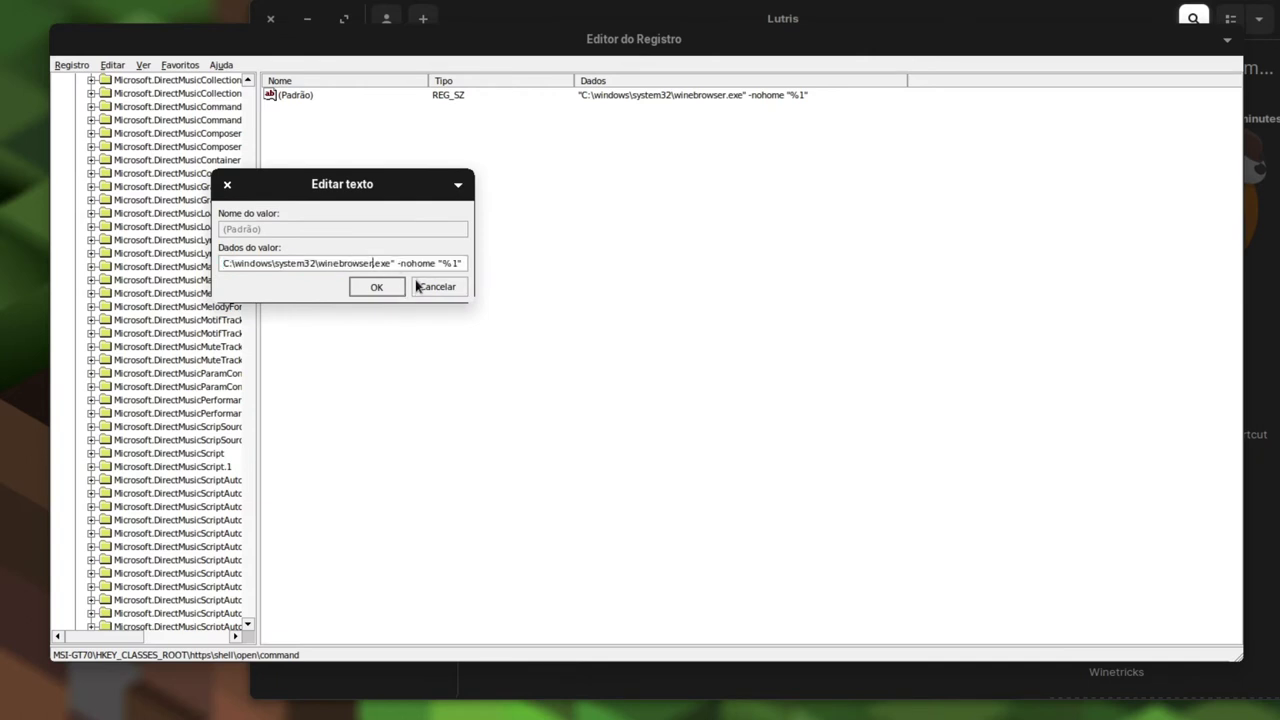
{"action": "left_click_drag", "start_coordinate": [436, 265], "coordinate": [483, 271]}
{"action": "left_click", "coordinate": [437, 287]}
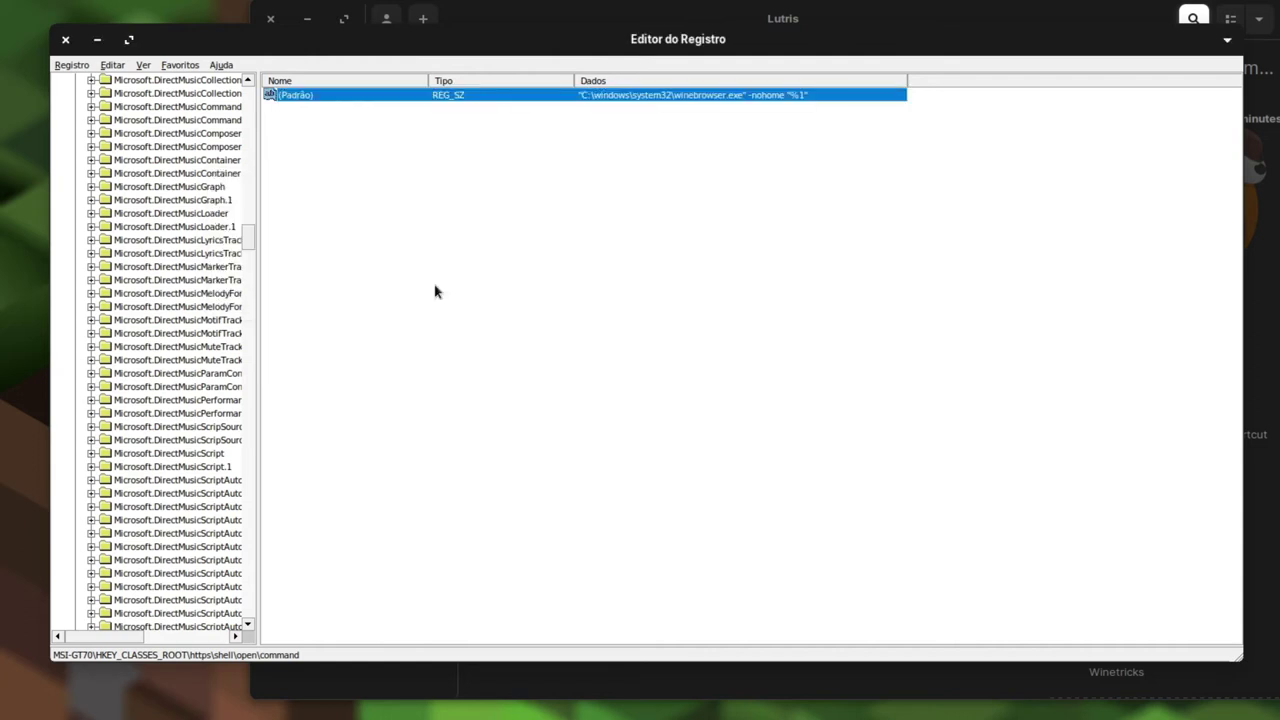
- Collapse HKEY_CLASSES_ROOT and open the key HKEY_CURRENT_USER\Software\Wine\WineBrowser
{"action": "scroll", "coordinate": [79, 92], "scroll_direction": "up", "scroll_amount": 20}
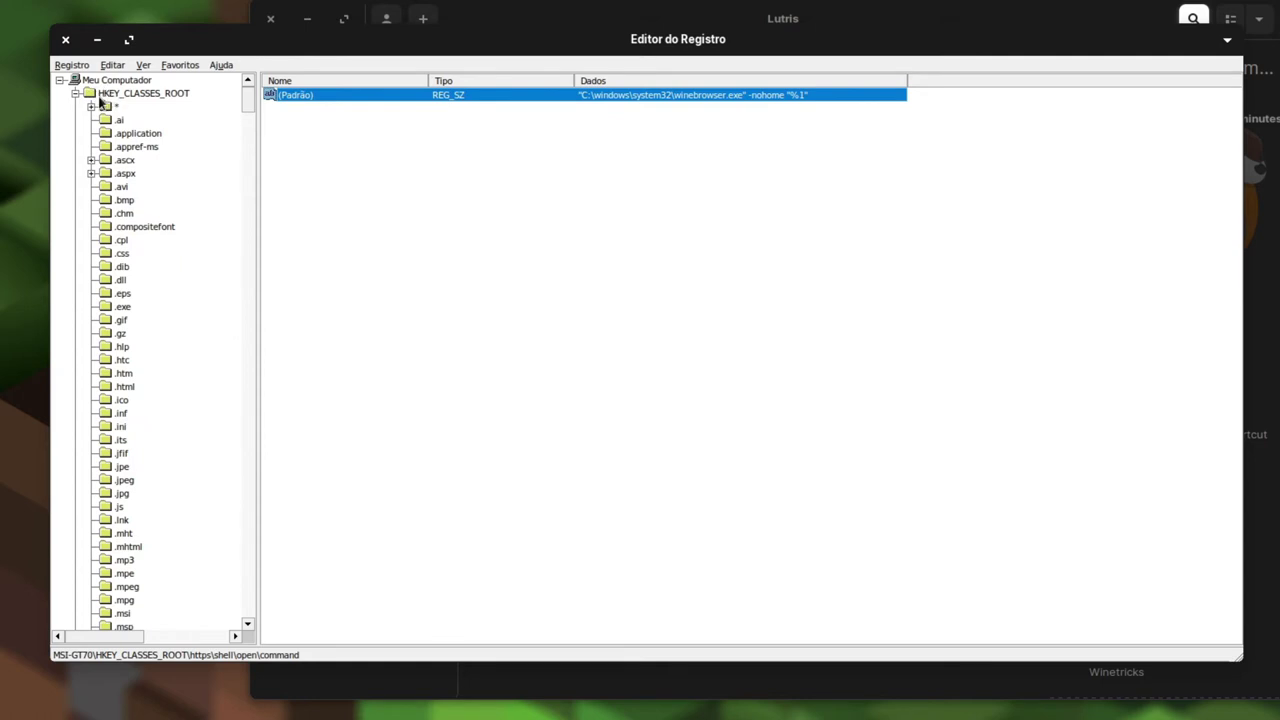
{"action": "left_click", "coordinate": [75, 93]}
{"action": "left_click", "coordinate": [75, 106]}
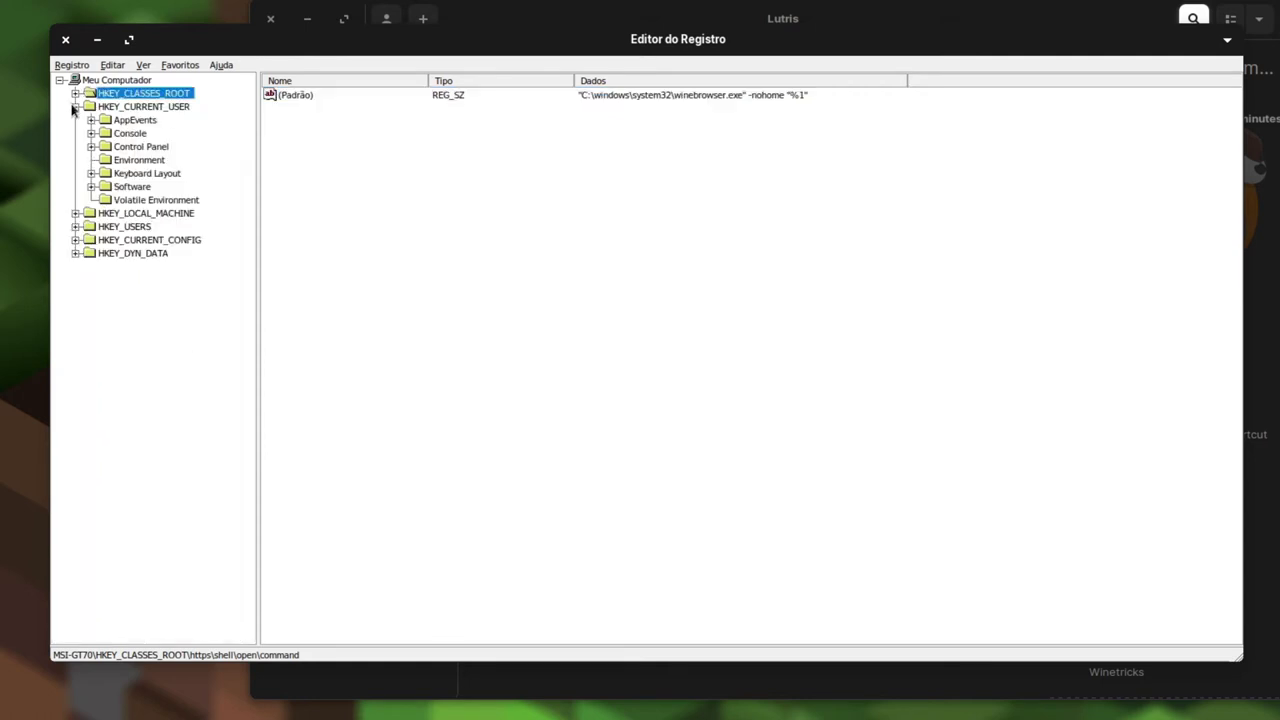
{"action": "left_click", "coordinate": [134, 106]}
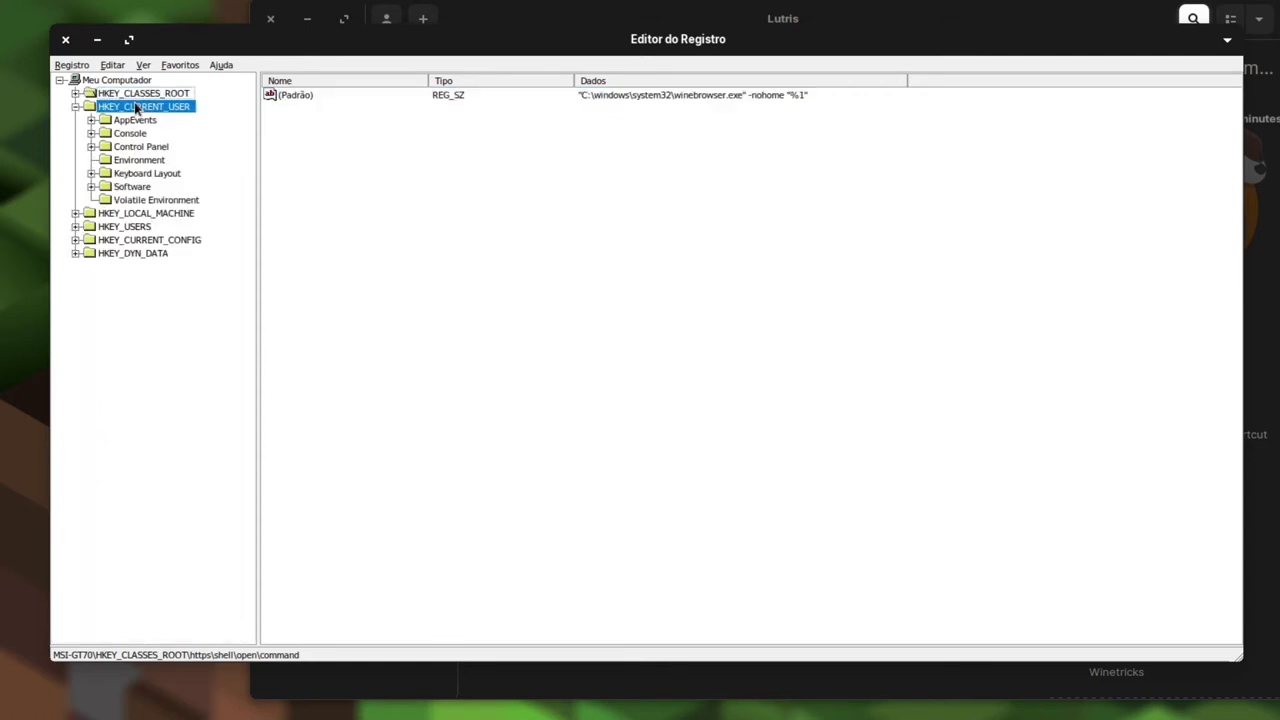
{"action": "double_click", "coordinate": [143, 188]}
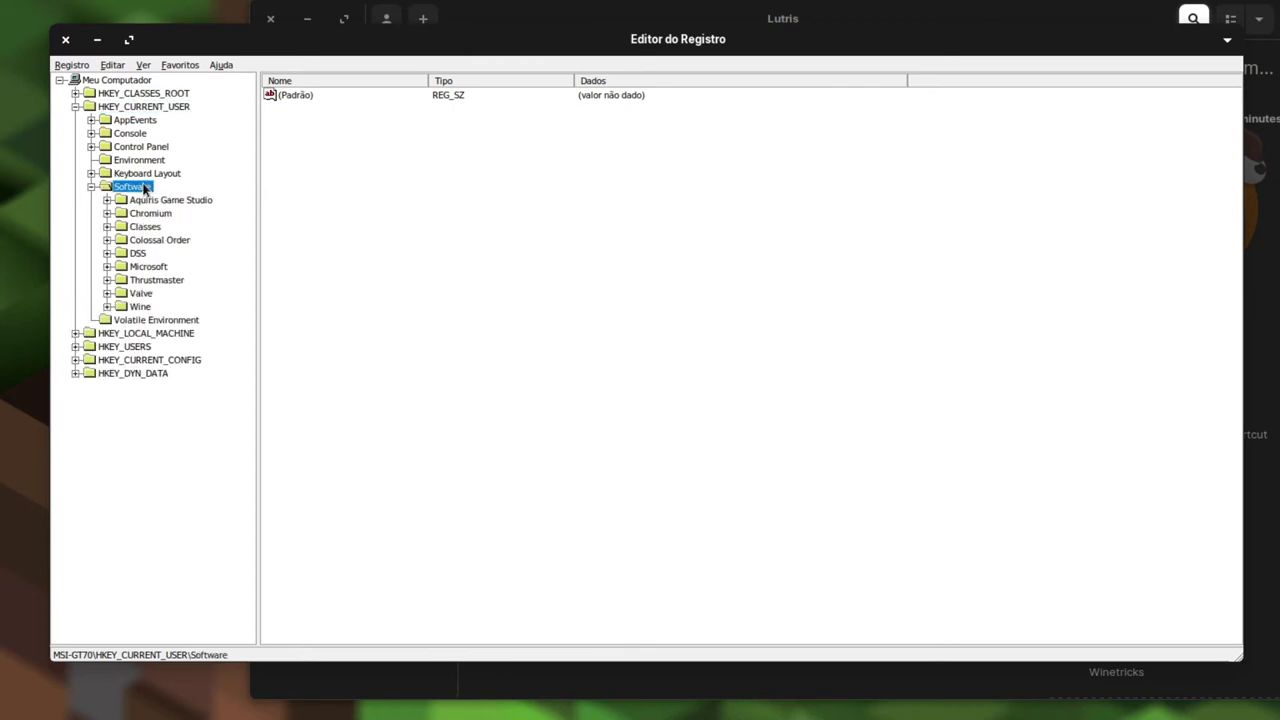
{"action": "double_click", "coordinate": [140, 307]}
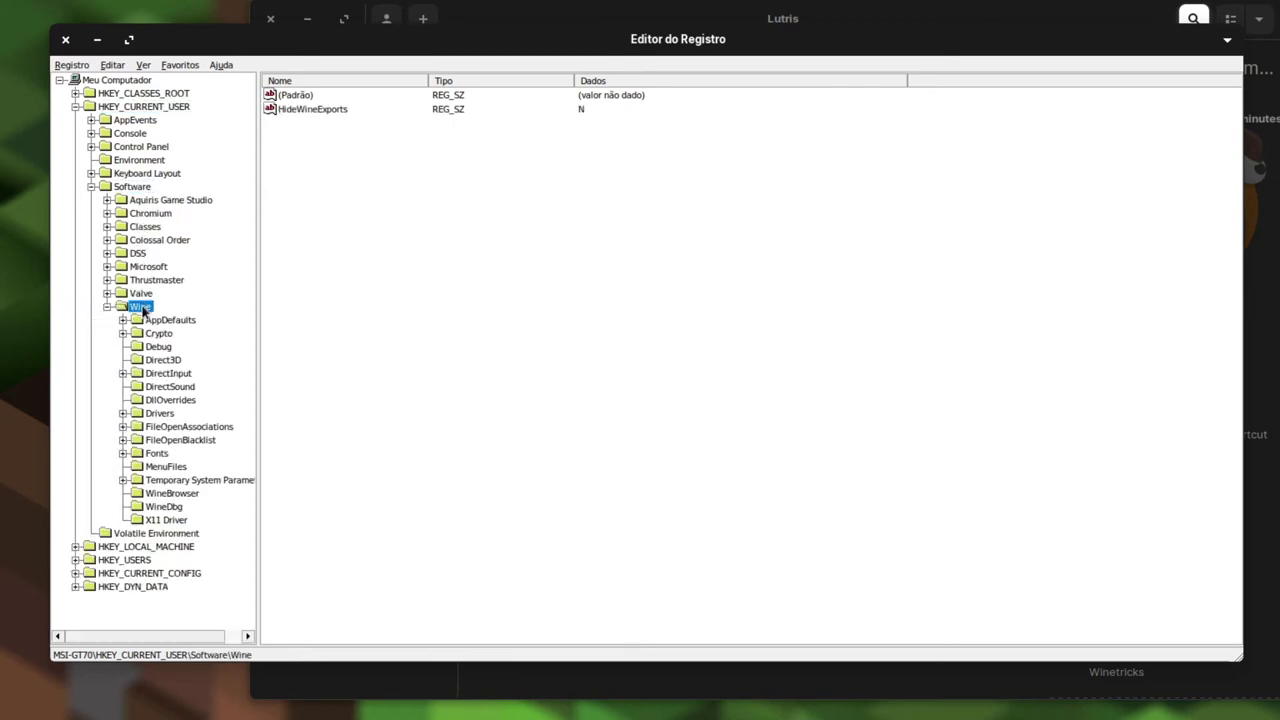
{"action": "left_click", "coordinate": [172, 494]}
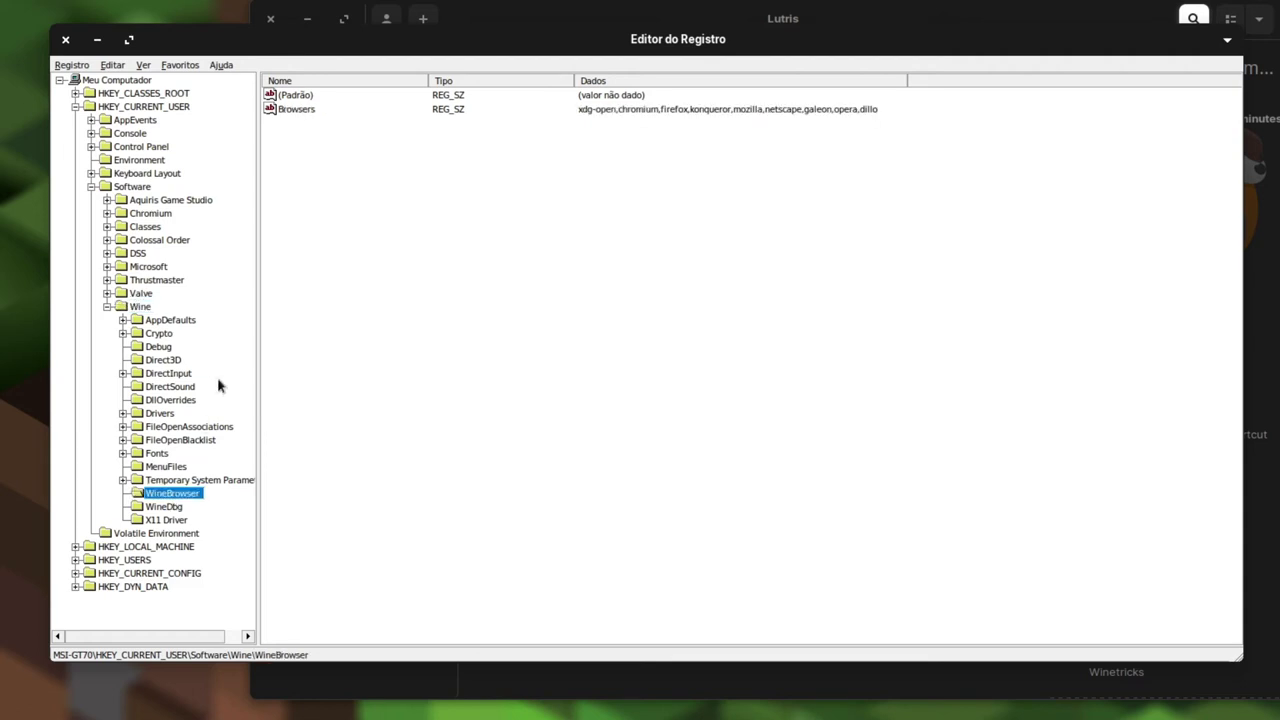
- Open the Browsers value of WineBrowser and examine the order of its browser entries, including chromium and firefox
{"action": "double_click", "coordinate": [299, 113]}
{"action": "left_click_drag", "start_coordinate": [281, 82], "coordinate": [541, 257]}
{"action": "left_click", "coordinate": [409, 341]}
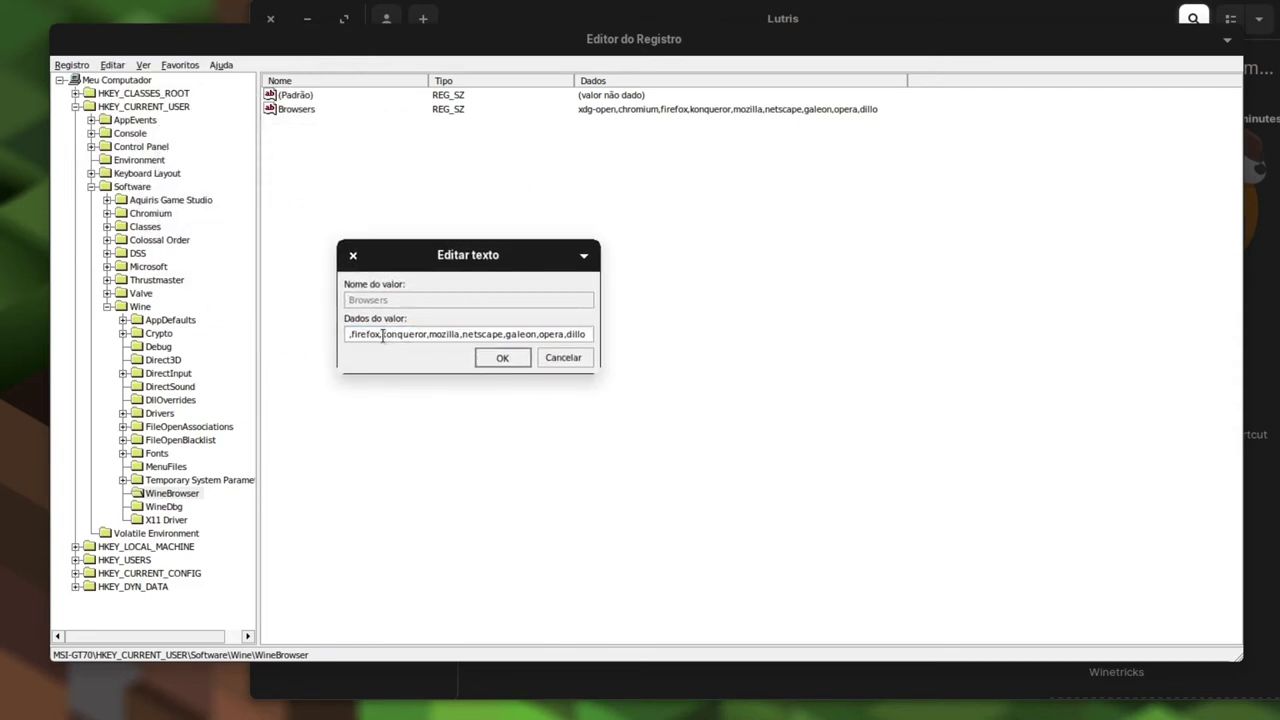
{"action": "left_click_drag", "start_coordinate": [383, 336], "coordinate": [316, 333]}
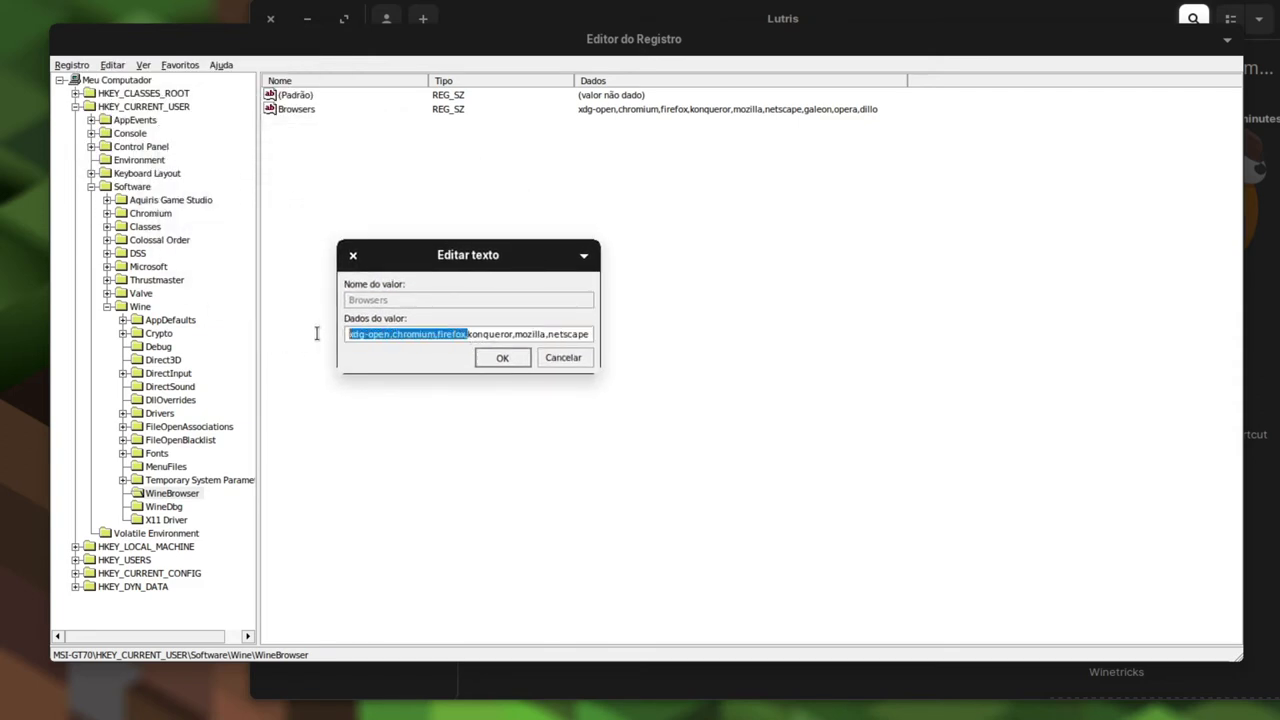
{"action": "left_click", "coordinate": [389, 338]}
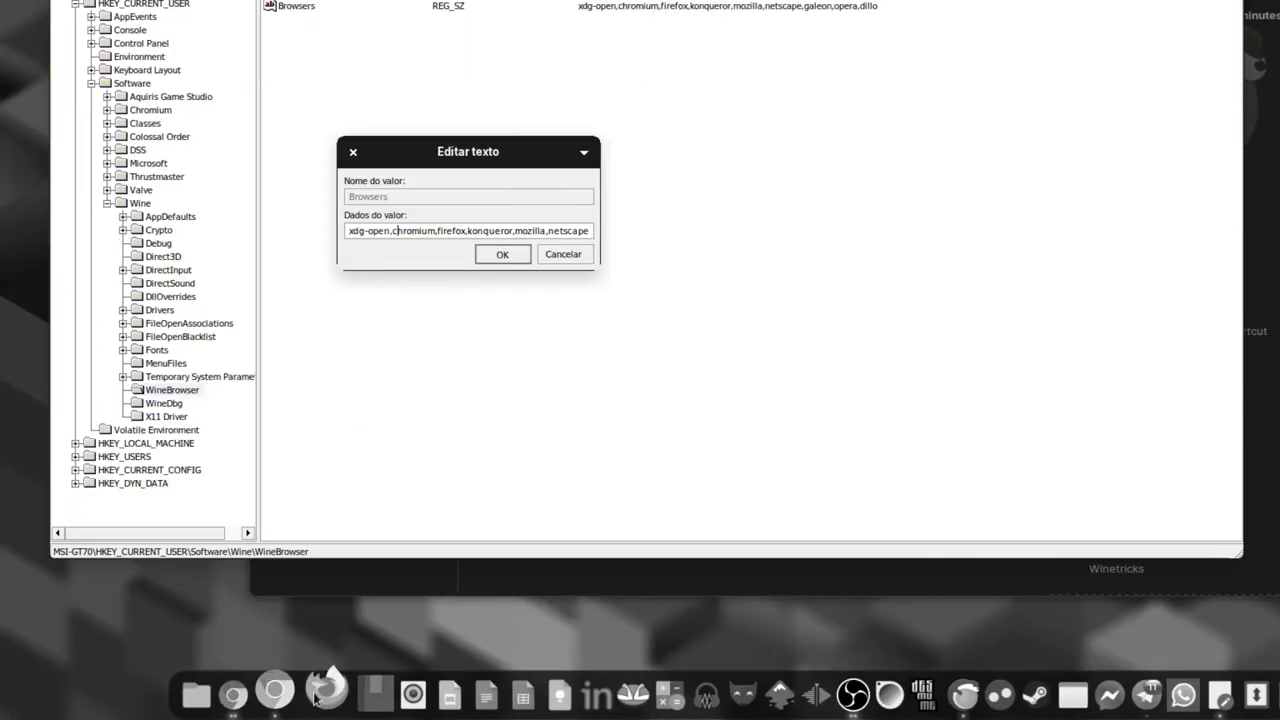
{"action": "left_click_drag", "start_coordinate": [392, 230], "coordinate": [464, 227]}
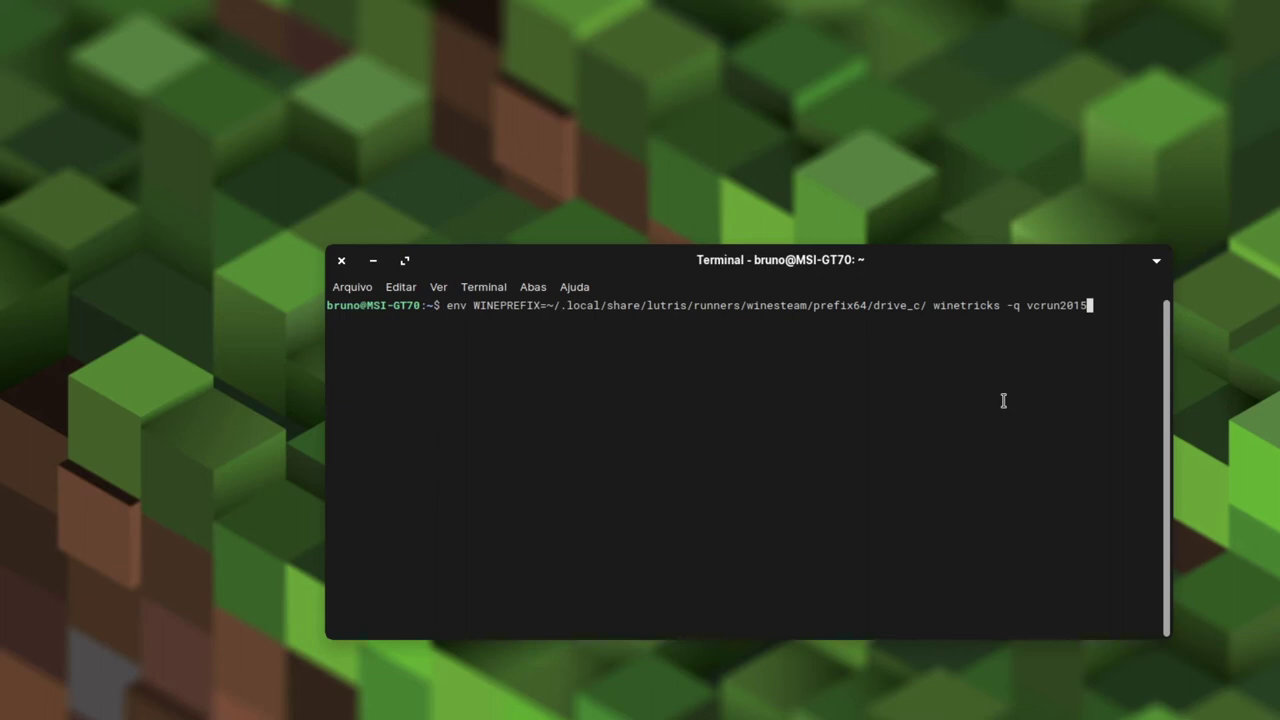
- In the terminal, set the package in the winetricks command for the winesteam prefix64 to dotnet48
{"action": "key", "text": "BackSpace"}
{"action": "key", "text": "BackSpace"}
{"action": "key", "text": "BackSpace"}
{"action": "key", "text": "BackSpace"}
{"action": "key", "text": "BackSpace"}
{"action": "key", "text": "BackSpace"}
{"action": "key", "text": "BackSpace"}
{"action": "key", "text": "BackSpace"}
{"action": "key", "text": "BackSpace"}
{"action": "type", "text": "dotnet48"}
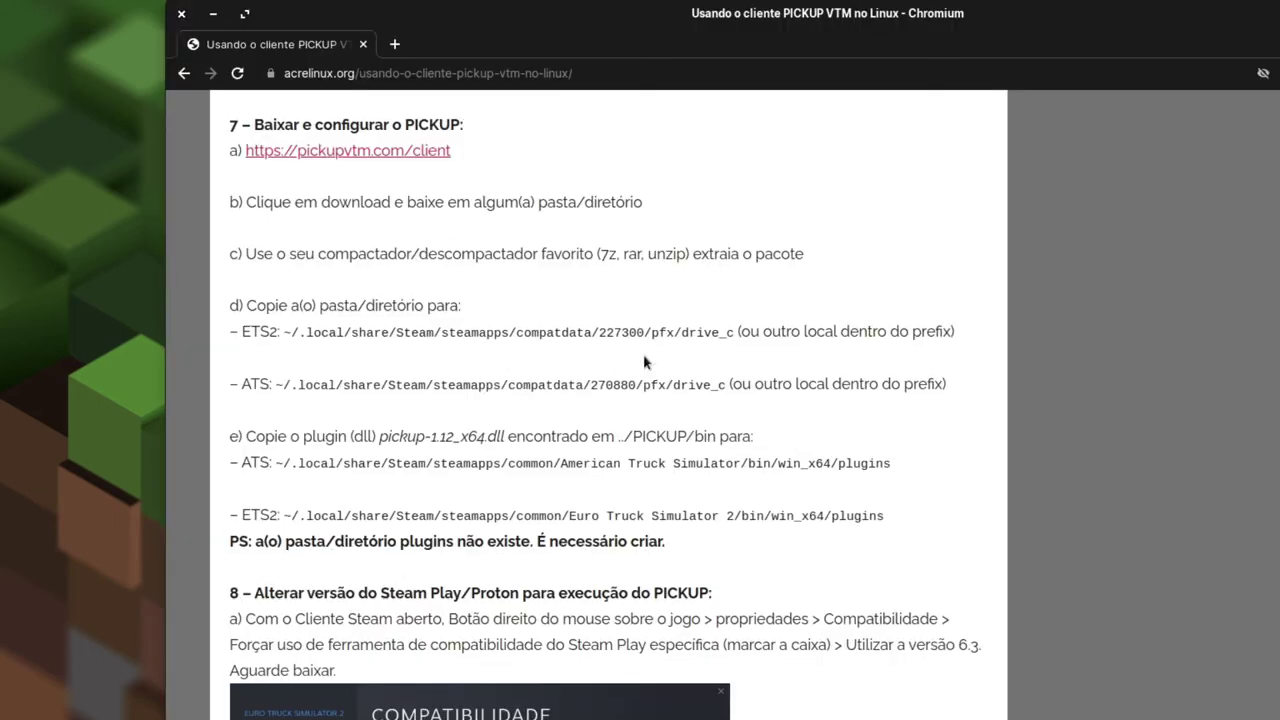
- In Chromium, open the PICKUP client link from section 7 of the guide in a new tab and leave its login form for the main page
{"action": "scroll", "coordinate": [640, 308], "scroll_direction": "up", "scroll_amount": 1}
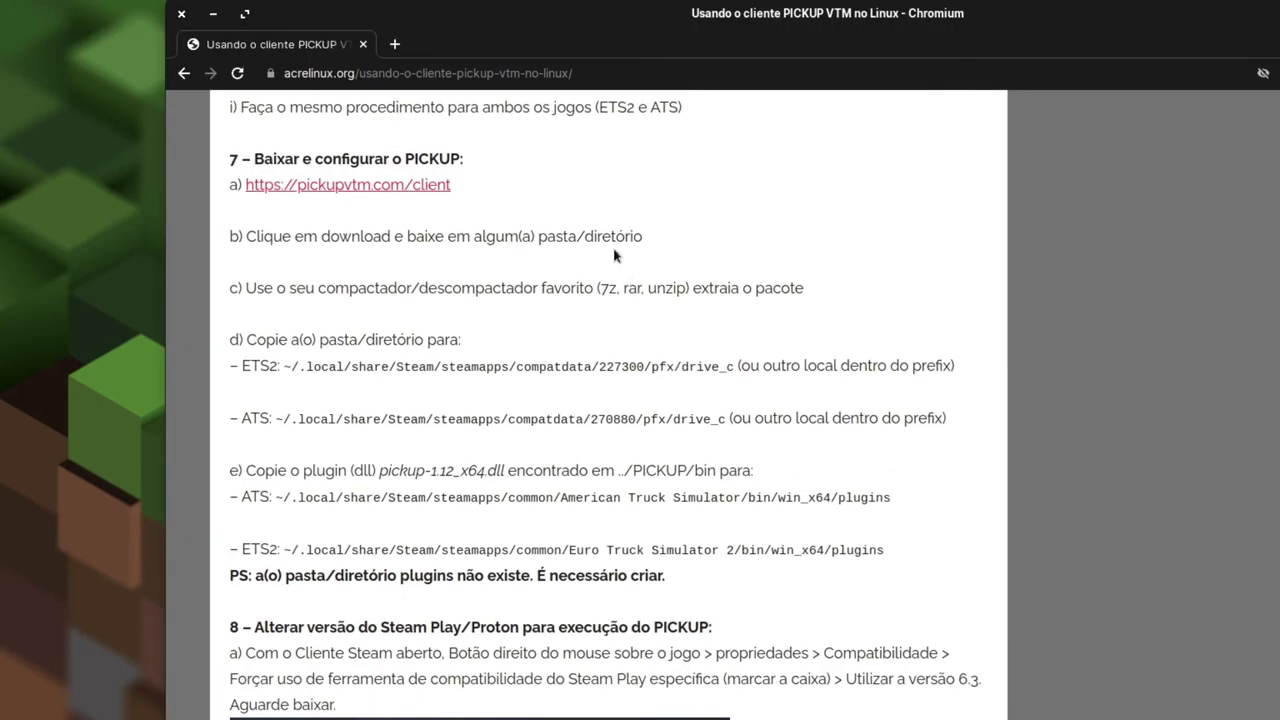
{"action": "middle_click", "coordinate": [350, 185]}
{"action": "left_click", "coordinate": [480, 46]}
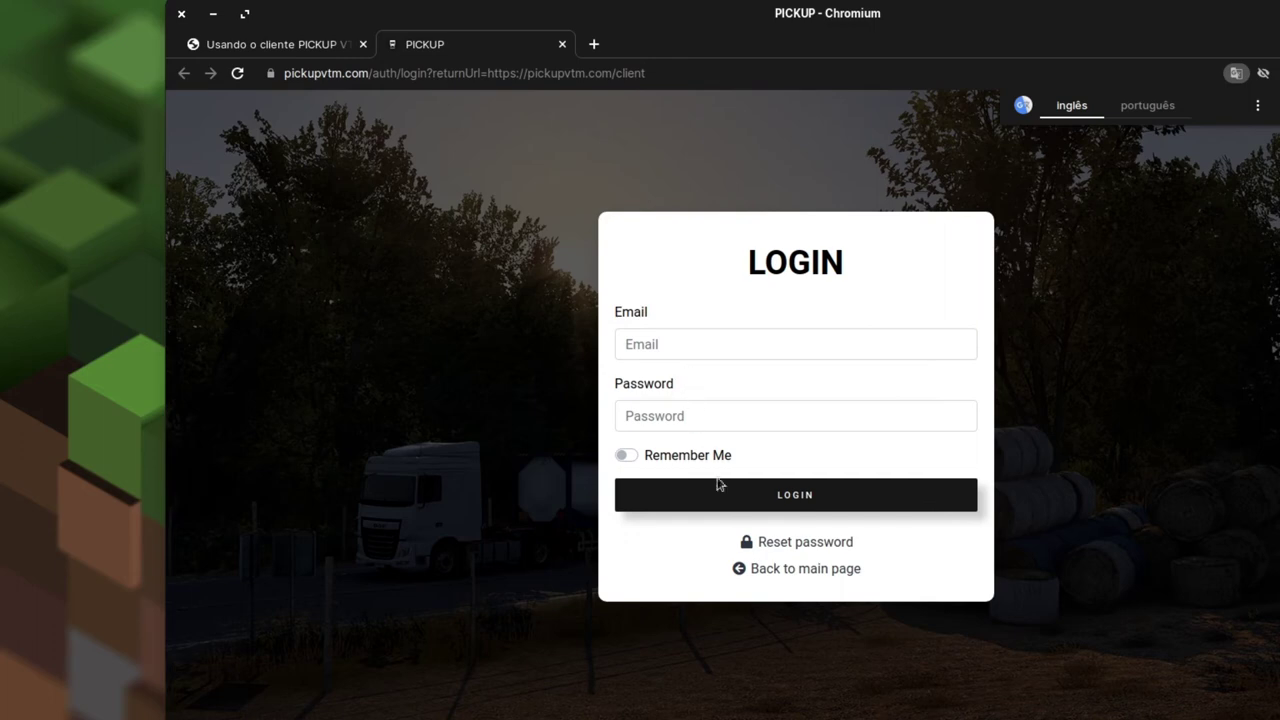
{"action": "left_click", "coordinate": [762, 566]}
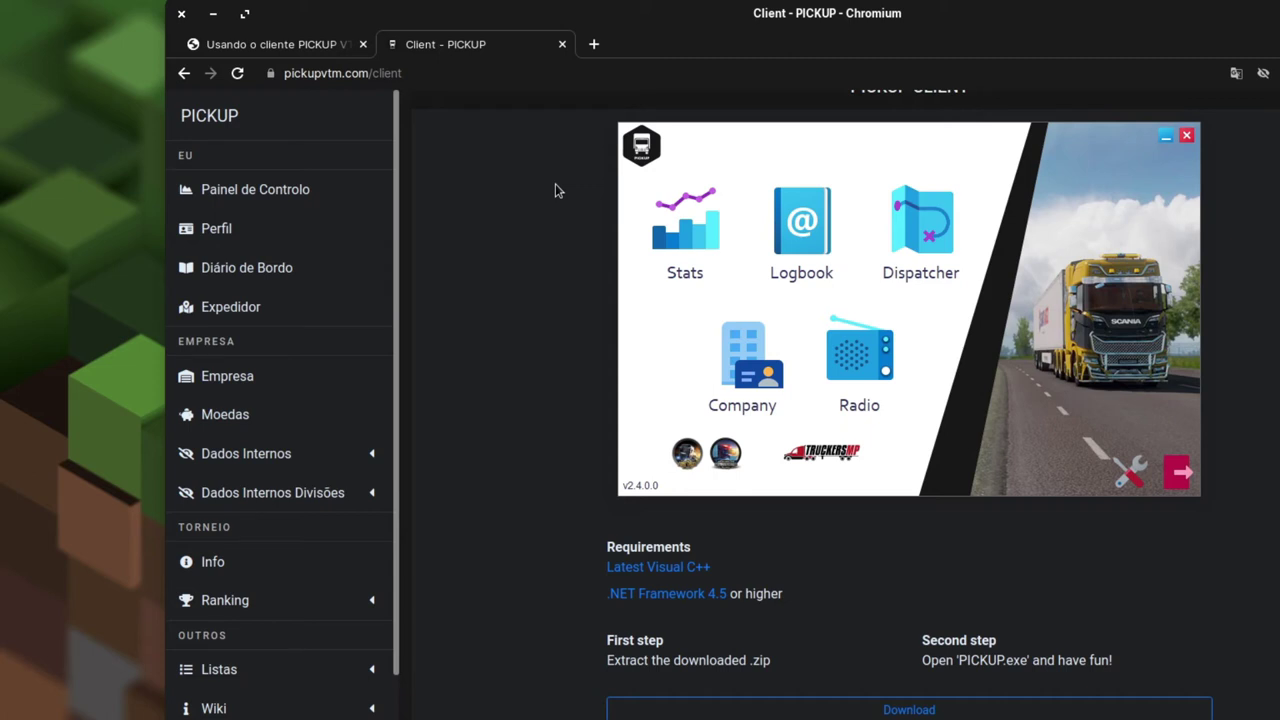
- Download the PICKUP client from its page and open the downloaded zip archive
{"action": "scroll", "coordinate": [557, 190], "scroll_direction": "down", "scroll_amount": 1}
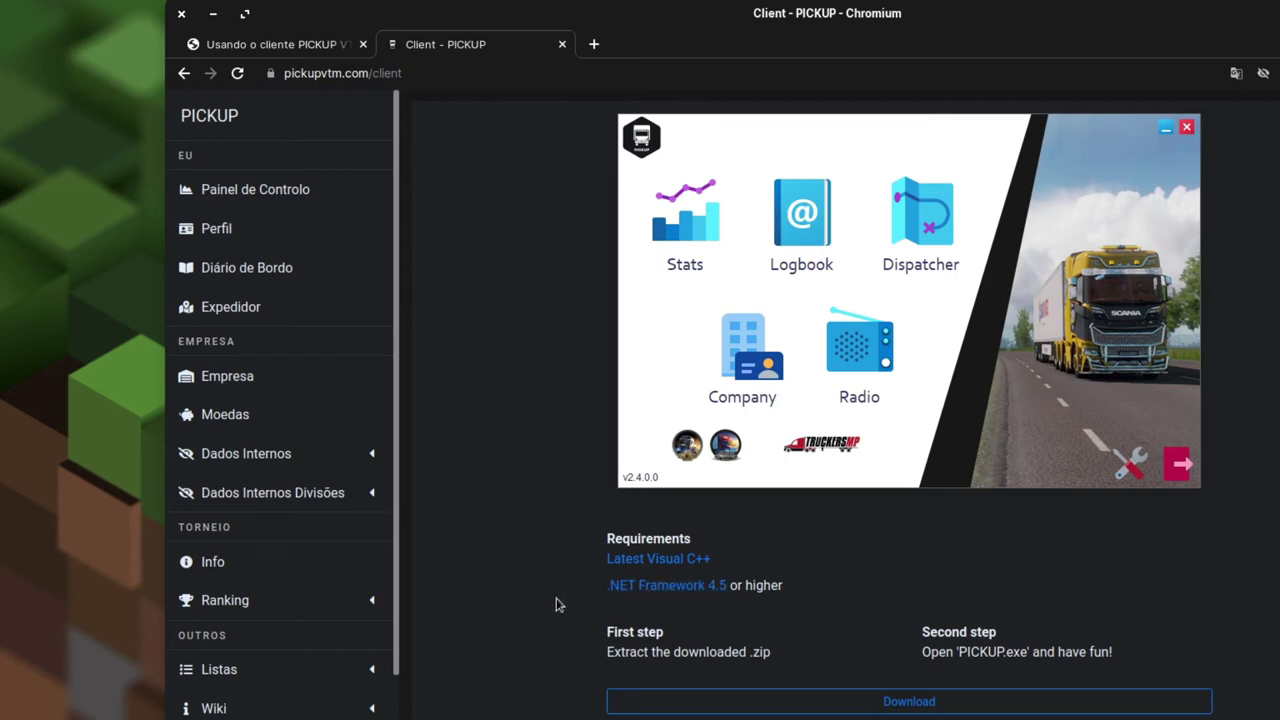
{"action": "left_click", "coordinate": [812, 708]}
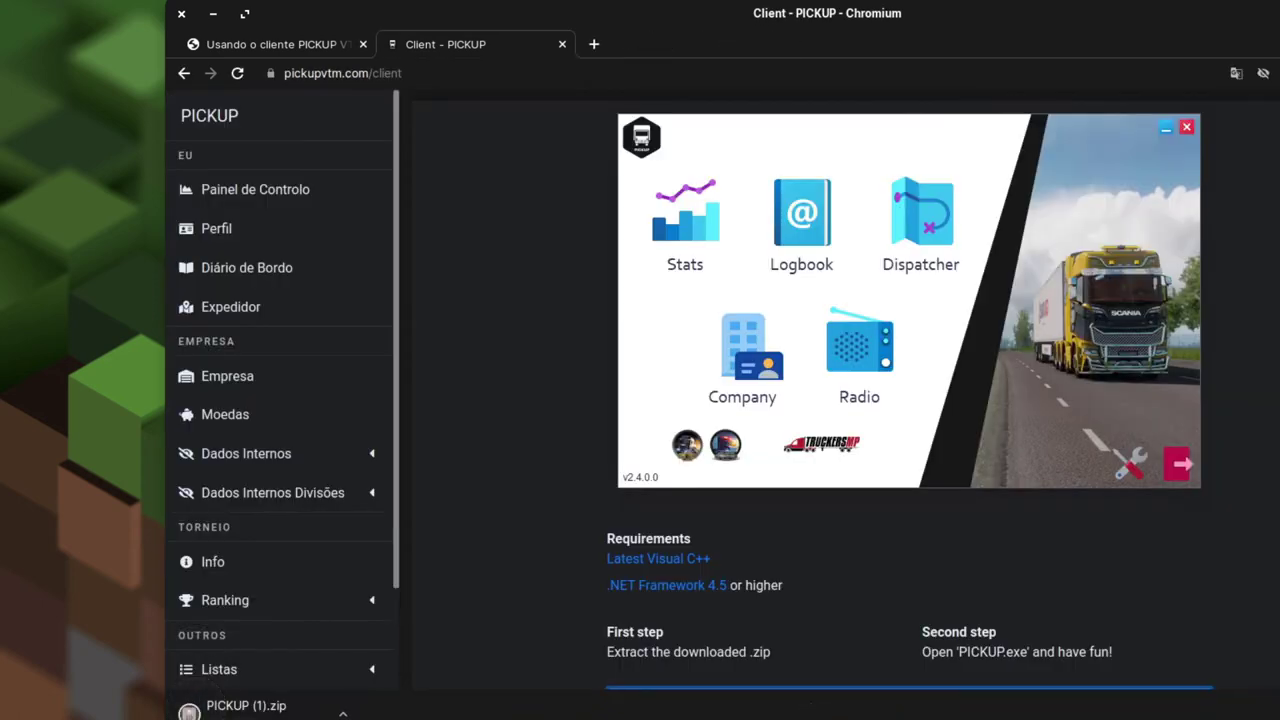
{"action": "left_click", "coordinate": [272, 710]}
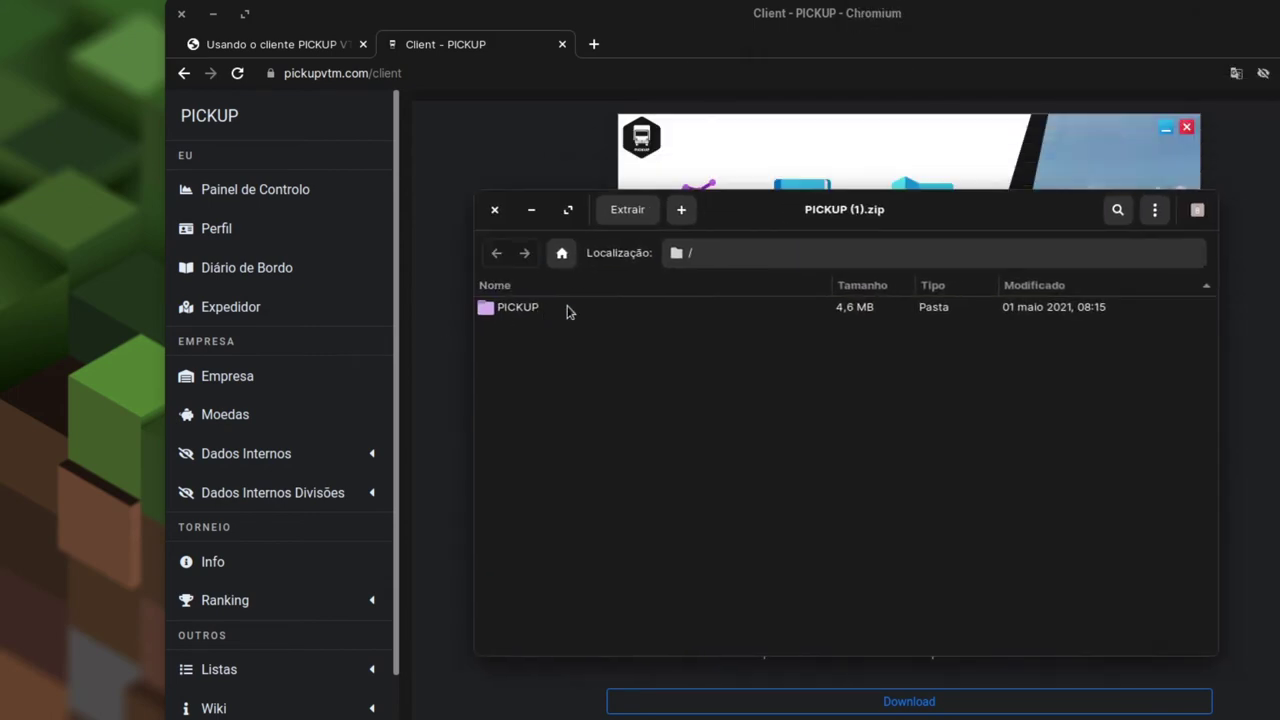
- Check the guide's copy instructions, switch to Lutris and browse American Truck Simulator's installed files
{"action": "left_click", "coordinate": [295, 50]}
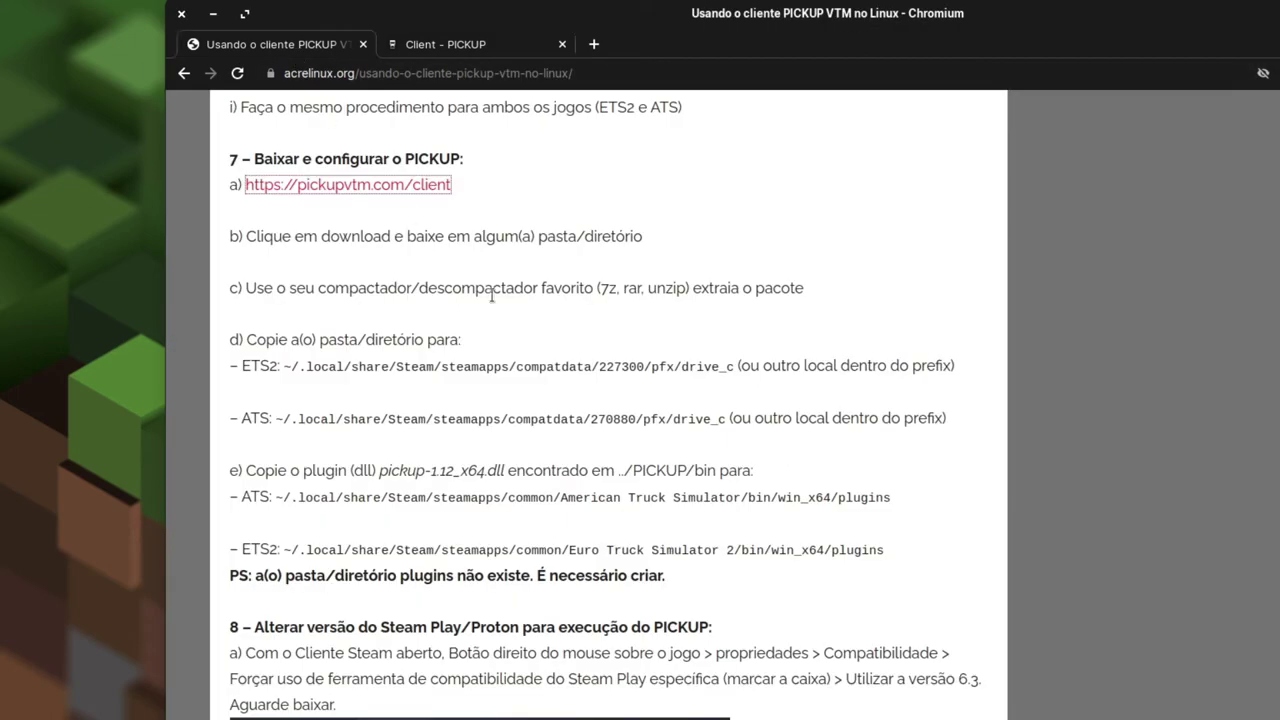
{"action": "left_click", "coordinate": [213, 14]}
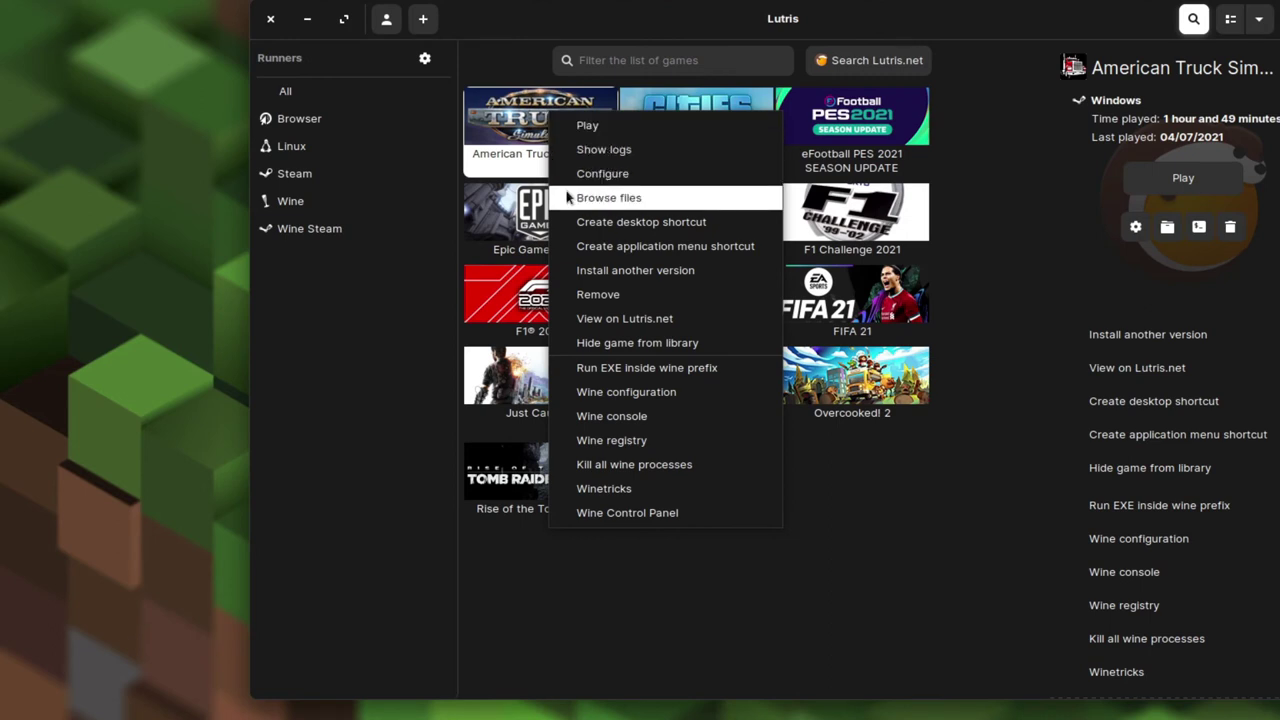
{"action": "left_click", "coordinate": [490, 35]}
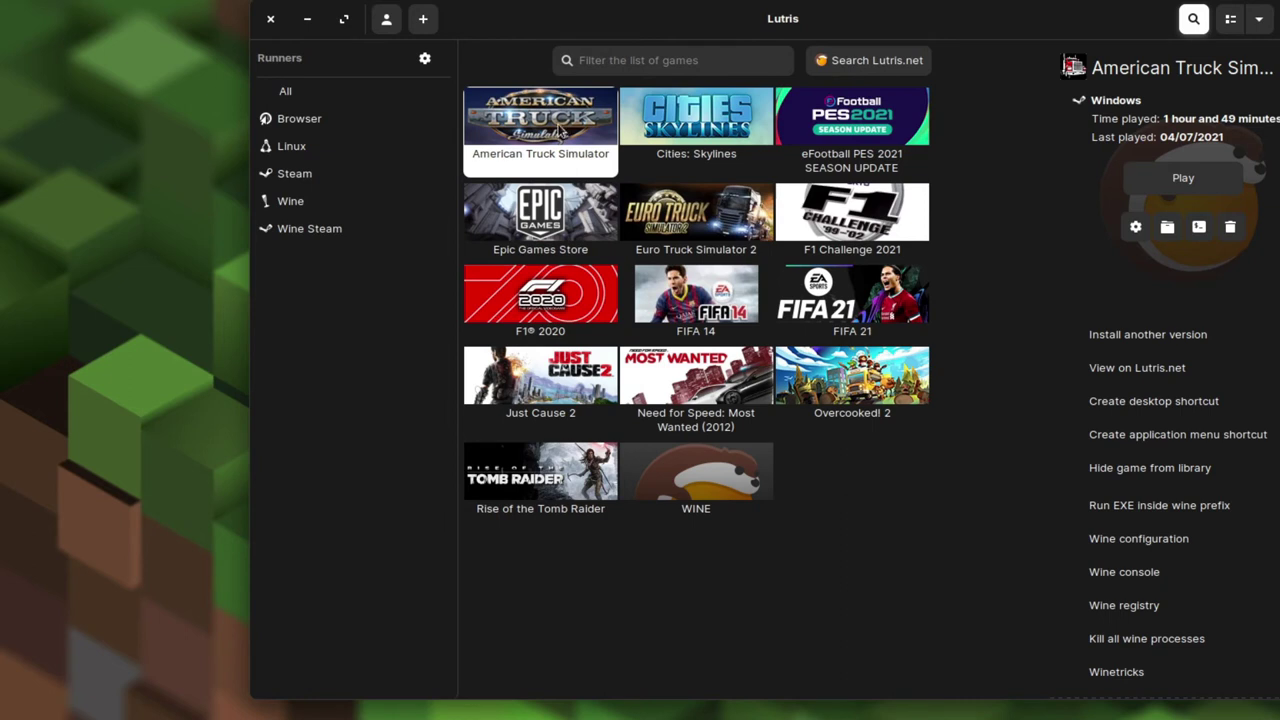
{"action": "left_click", "coordinate": [681, 205]}
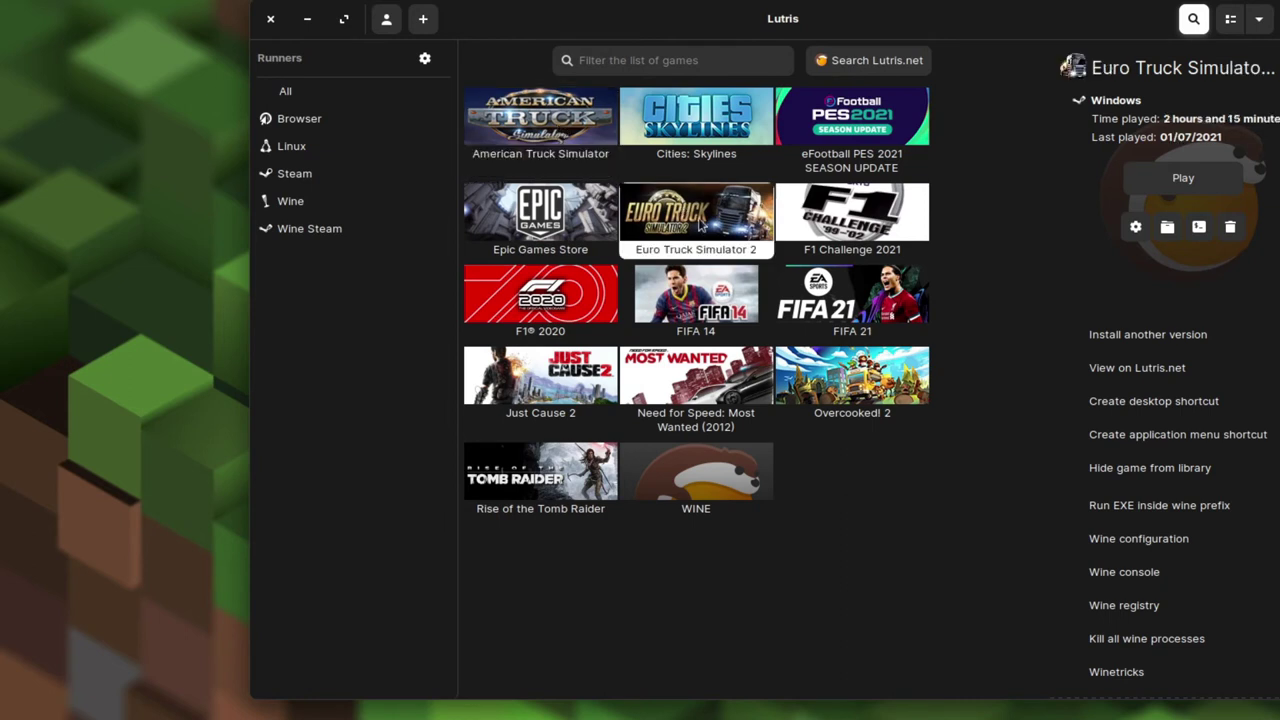
{"action": "right_click", "coordinate": [715, 232]}
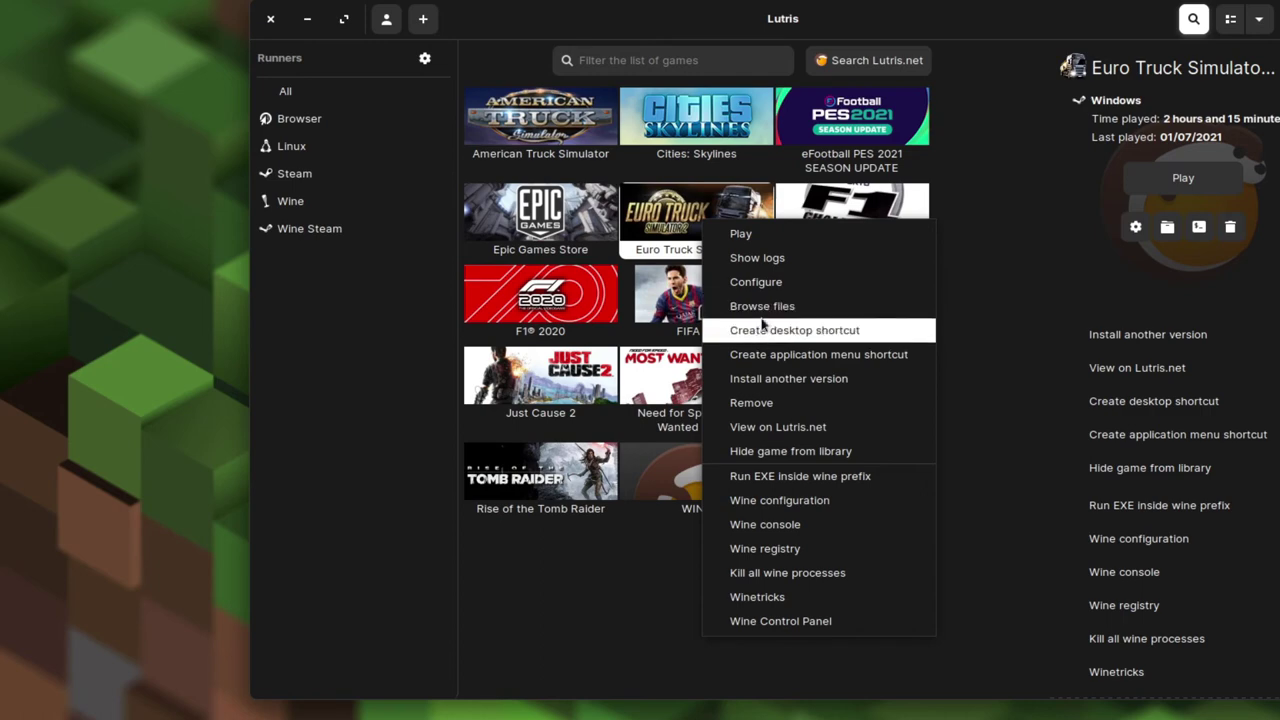
{"action": "left_click", "coordinate": [547, 110]}
{"action": "right_click", "coordinate": [547, 110]}
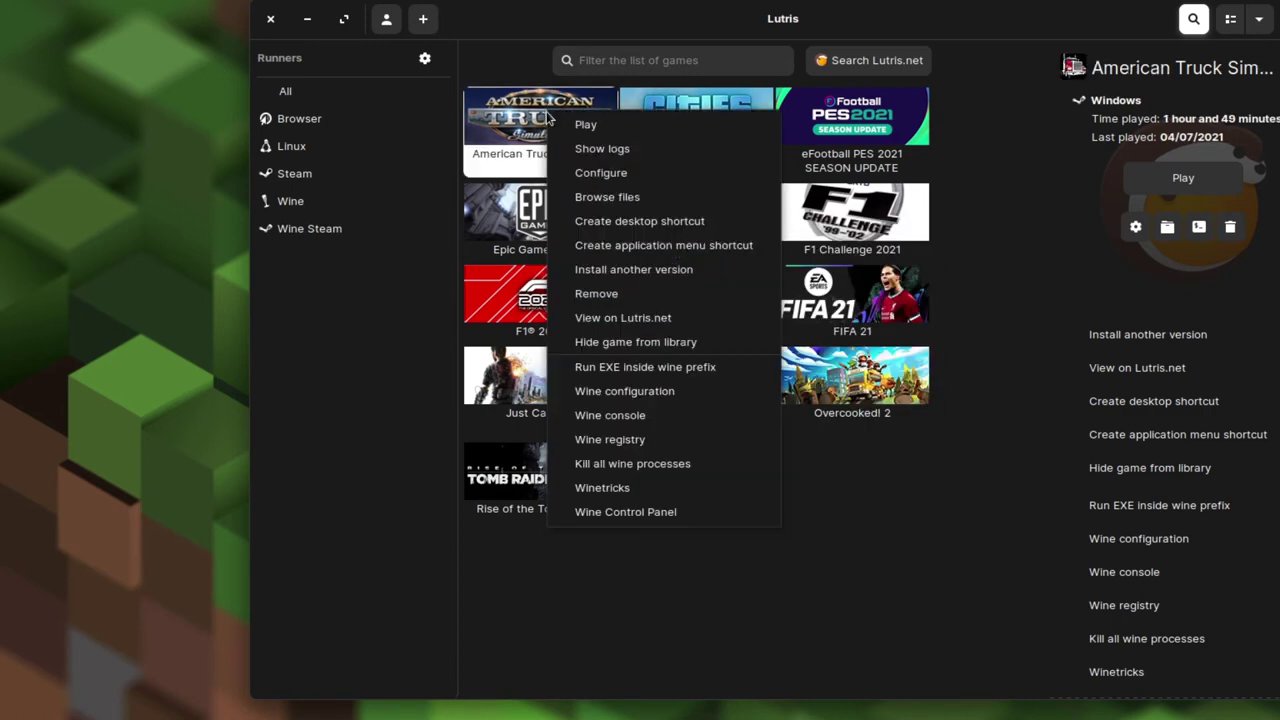
{"action": "left_click", "coordinate": [603, 199]}
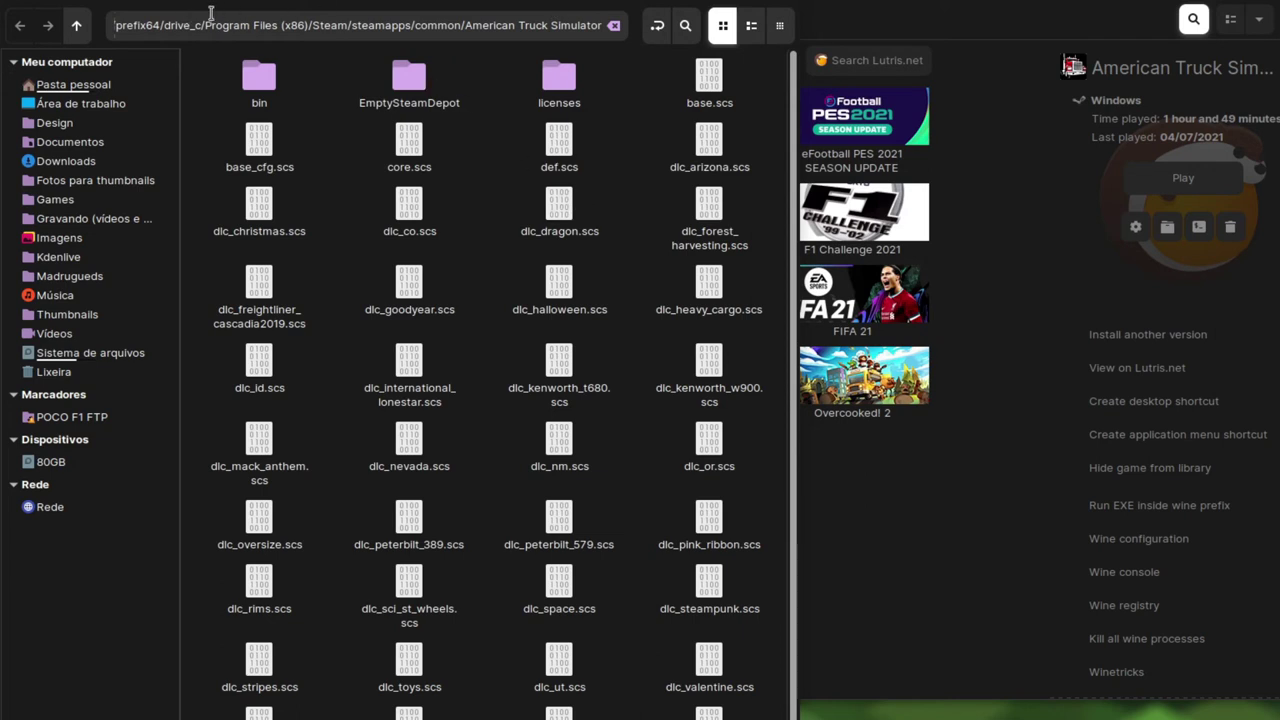
- Go up from American Truck Simulator's folder to drive_c and open the PICKUP folder to check its files
{"action": "left_click", "coordinate": [77, 26]}
{"action": "left_click", "coordinate": [77, 26]}
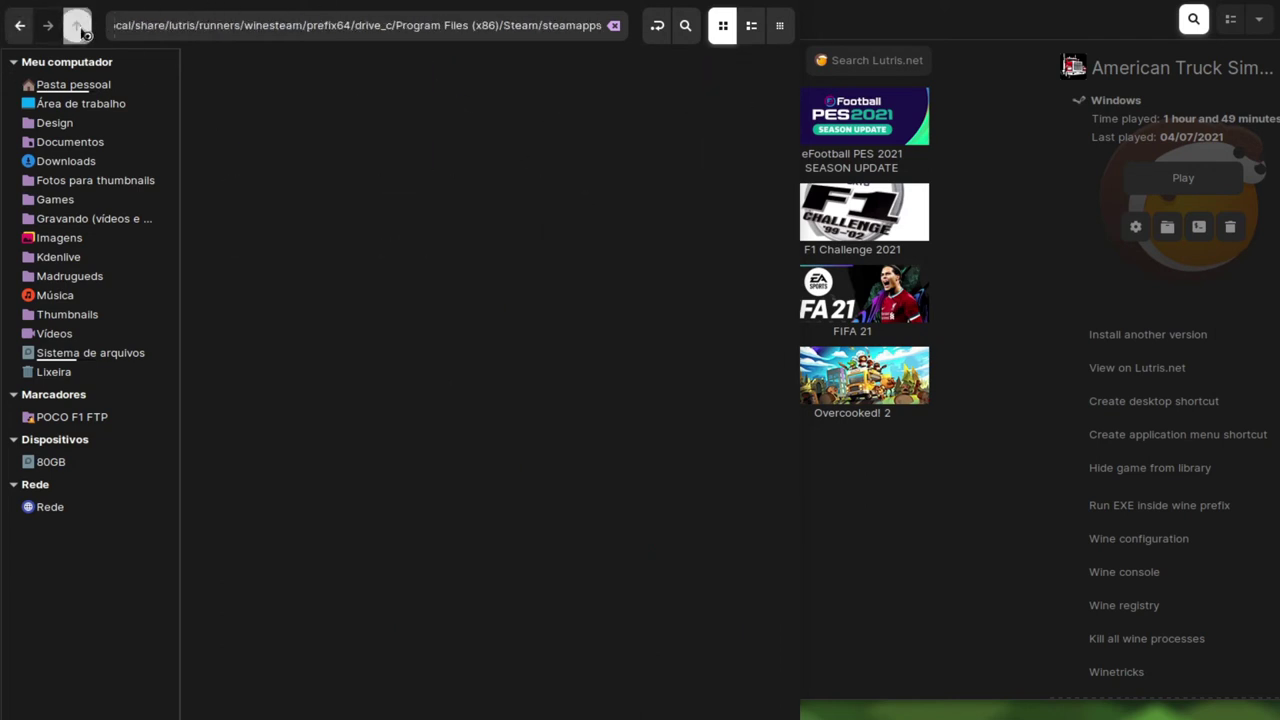
{"action": "left_click", "coordinate": [77, 26]}
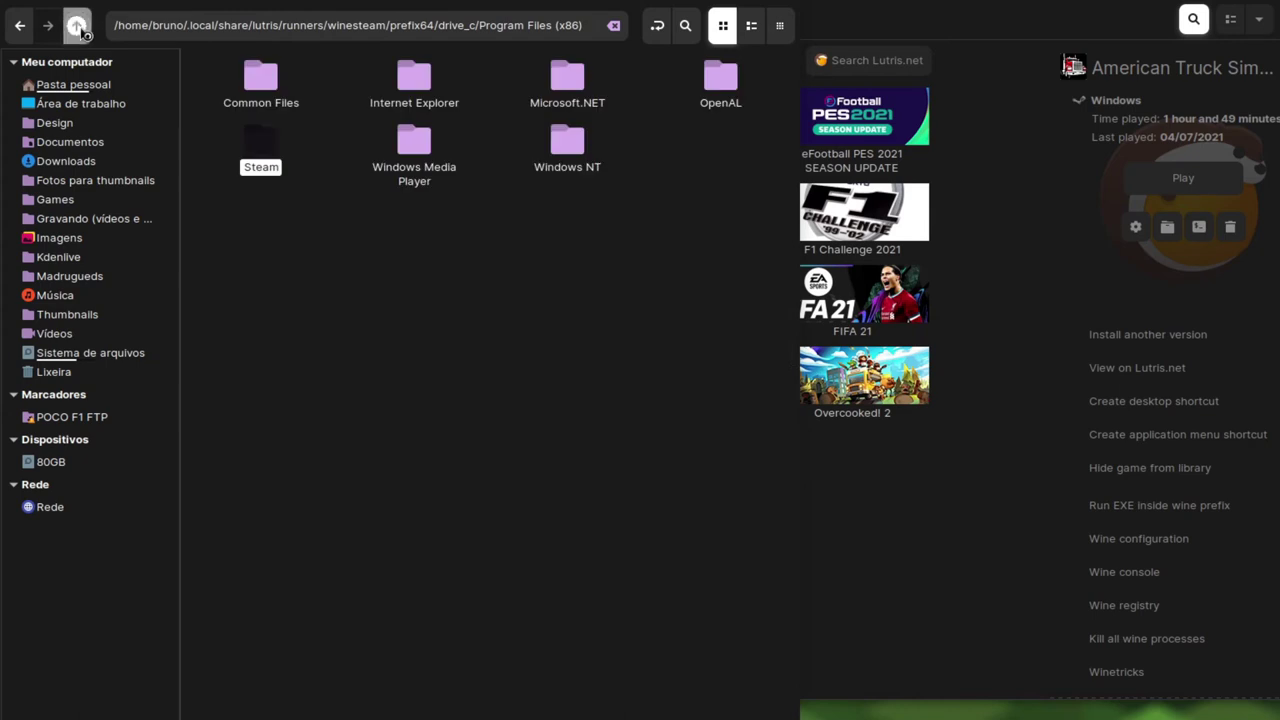
{"action": "left_click", "coordinate": [77, 26]}
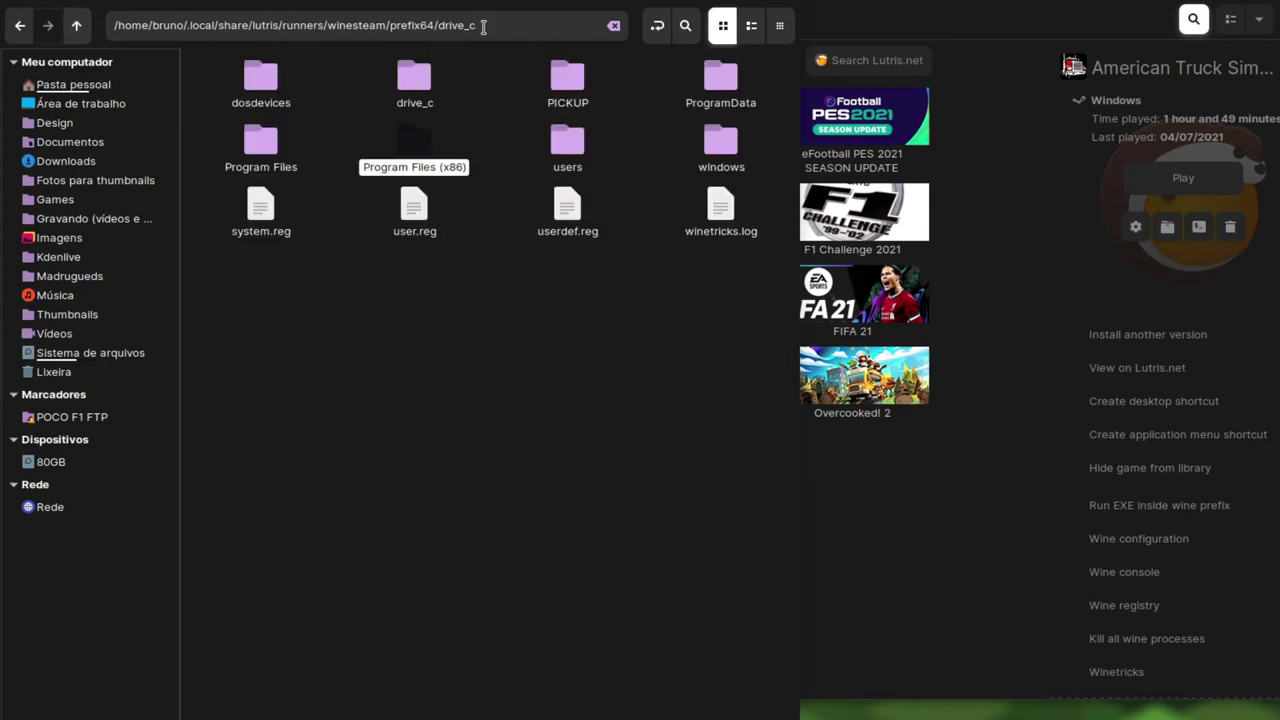
{"action": "left_click", "coordinate": [475, 399]}
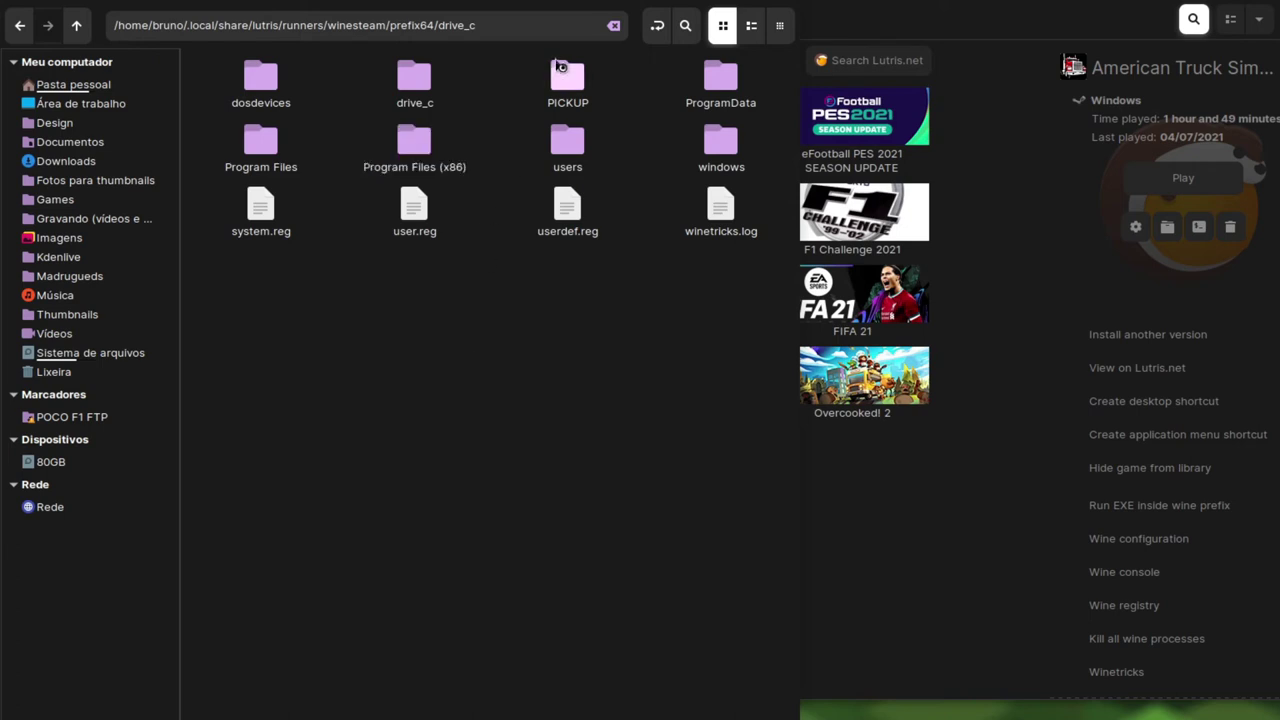
{"action": "double_click", "coordinate": [588, 98]}
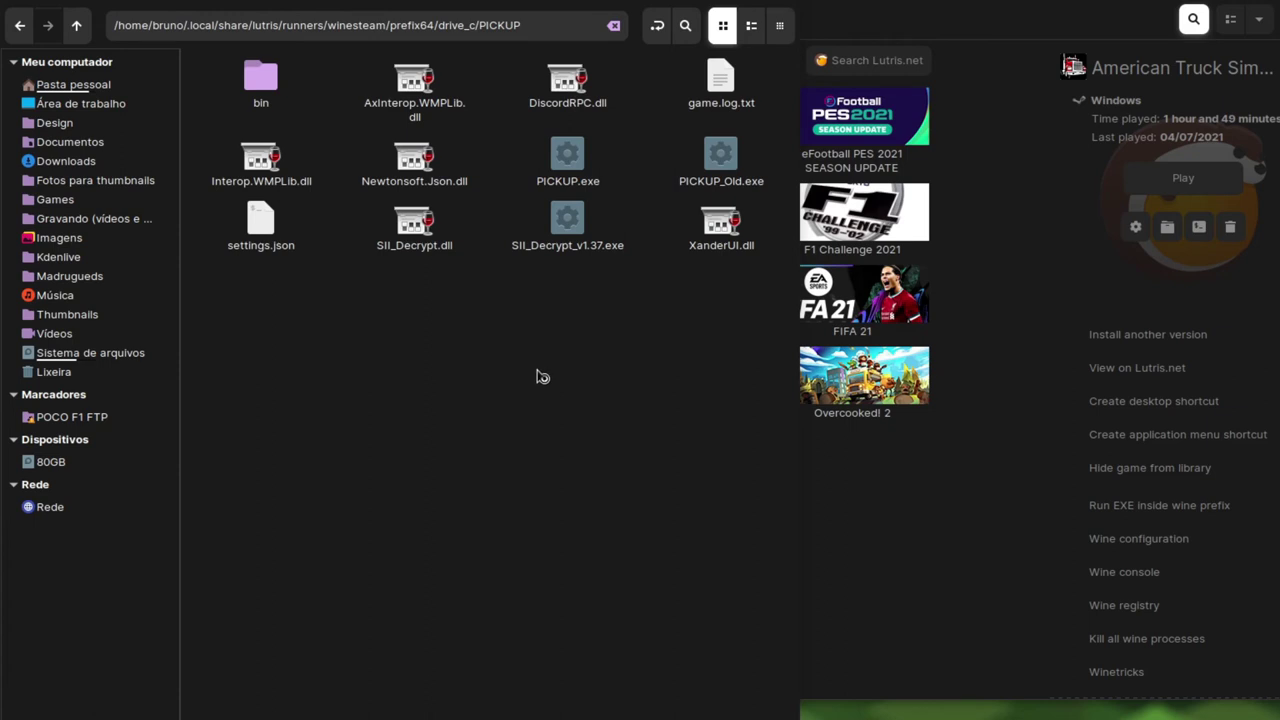
{"action": "left_click_drag", "start_coordinate": [512, 138], "coordinate": [762, 192]}
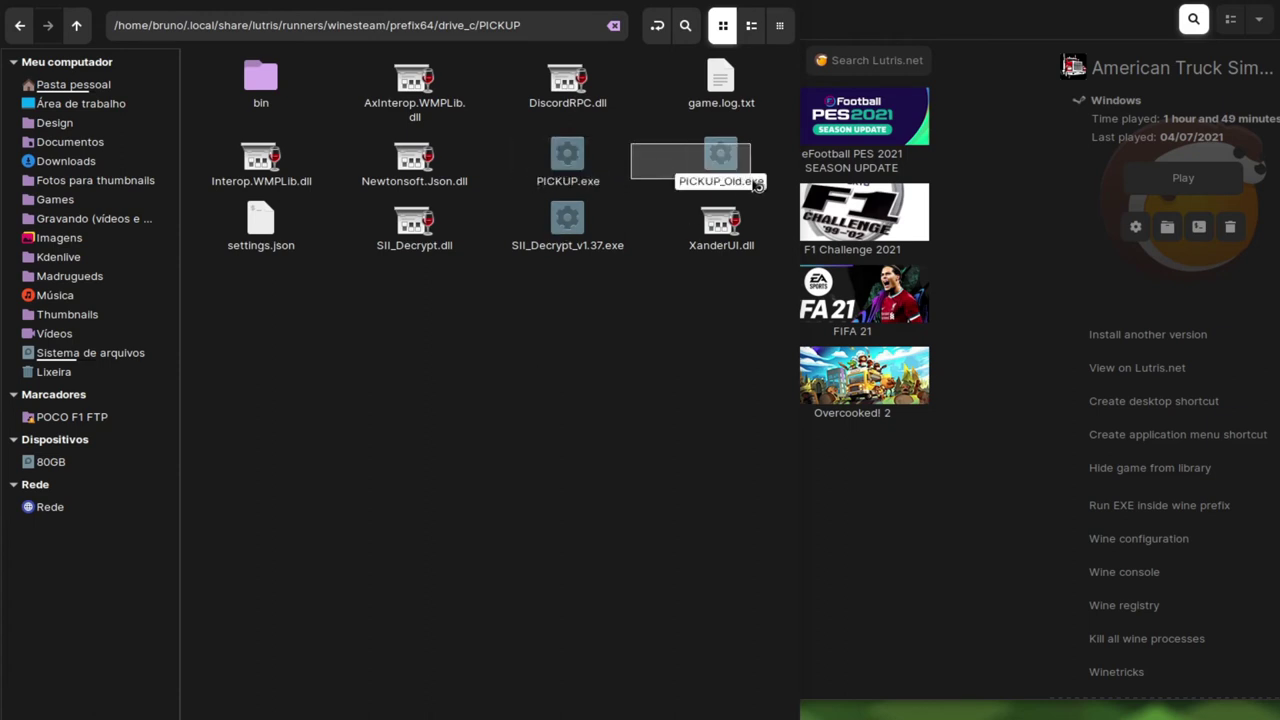
{"action": "left_click", "coordinate": [680, 326]}
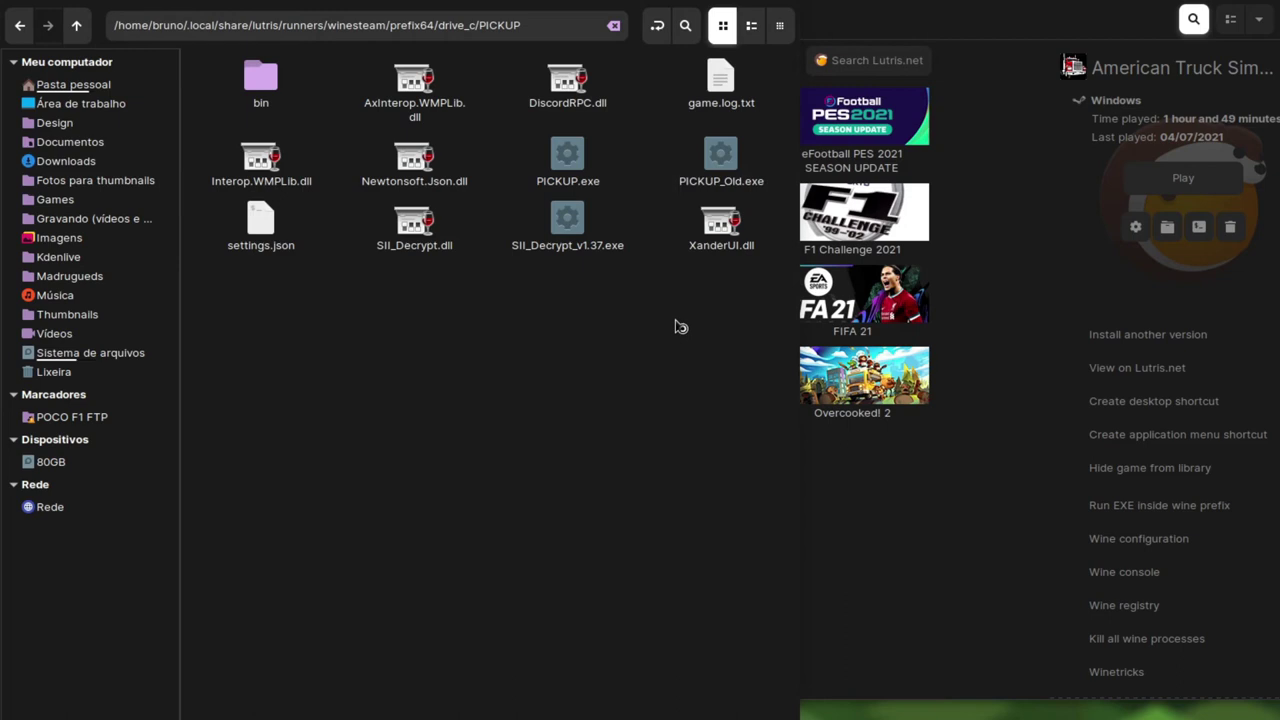
{"action": "left_click", "coordinate": [923, 26]}
{"action": "left_click", "coordinate": [220, 300]}
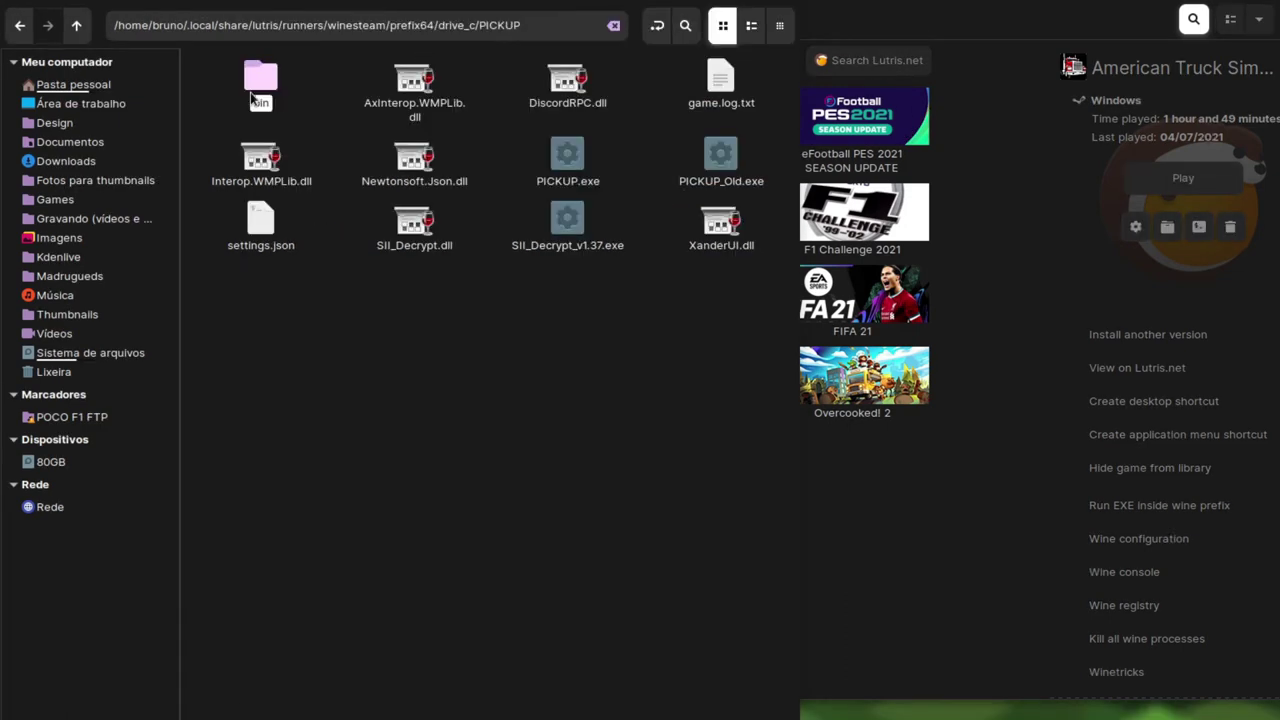
- Copy pickup-1.12_x64.dll from the PICKUP folder's bin subfolder
{"action": "double_click", "coordinate": [263, 78]}
{"action": "left_click_drag", "start_coordinate": [211, 137], "coordinate": [335, 90]}
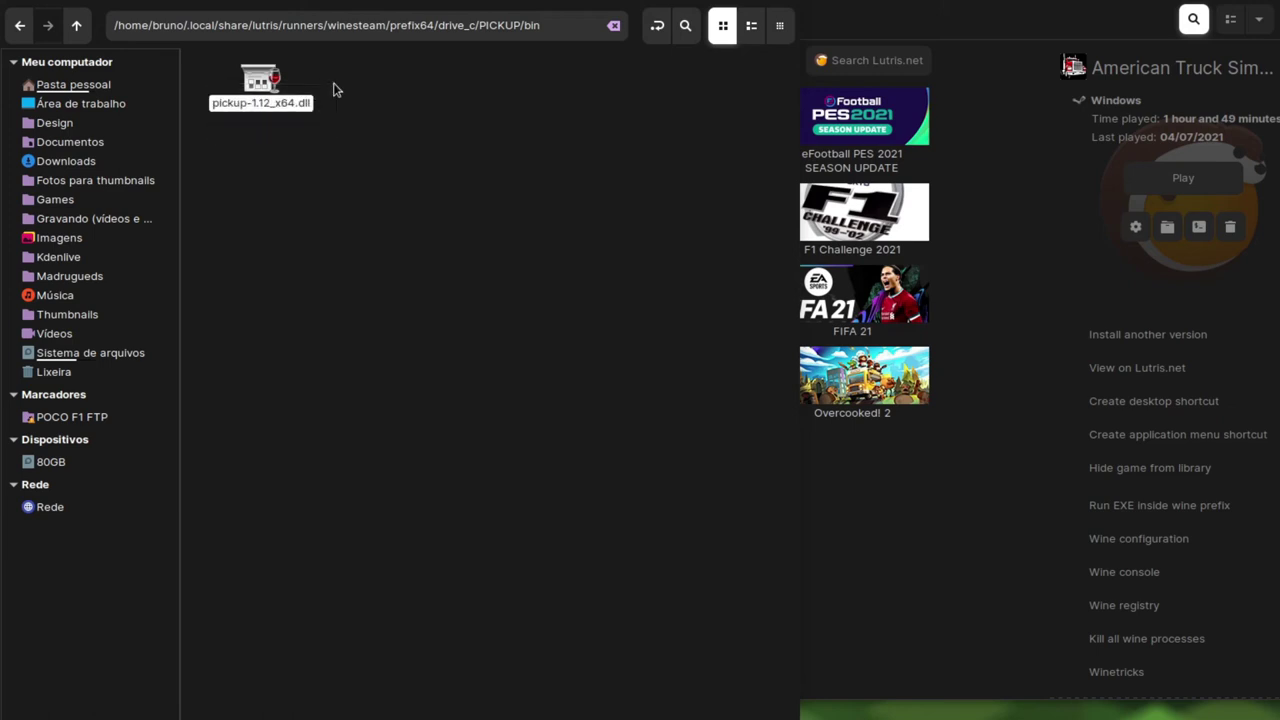
{"action": "left_click", "coordinate": [290, 156]}
{"action": "right_click", "coordinate": [266, 98]}
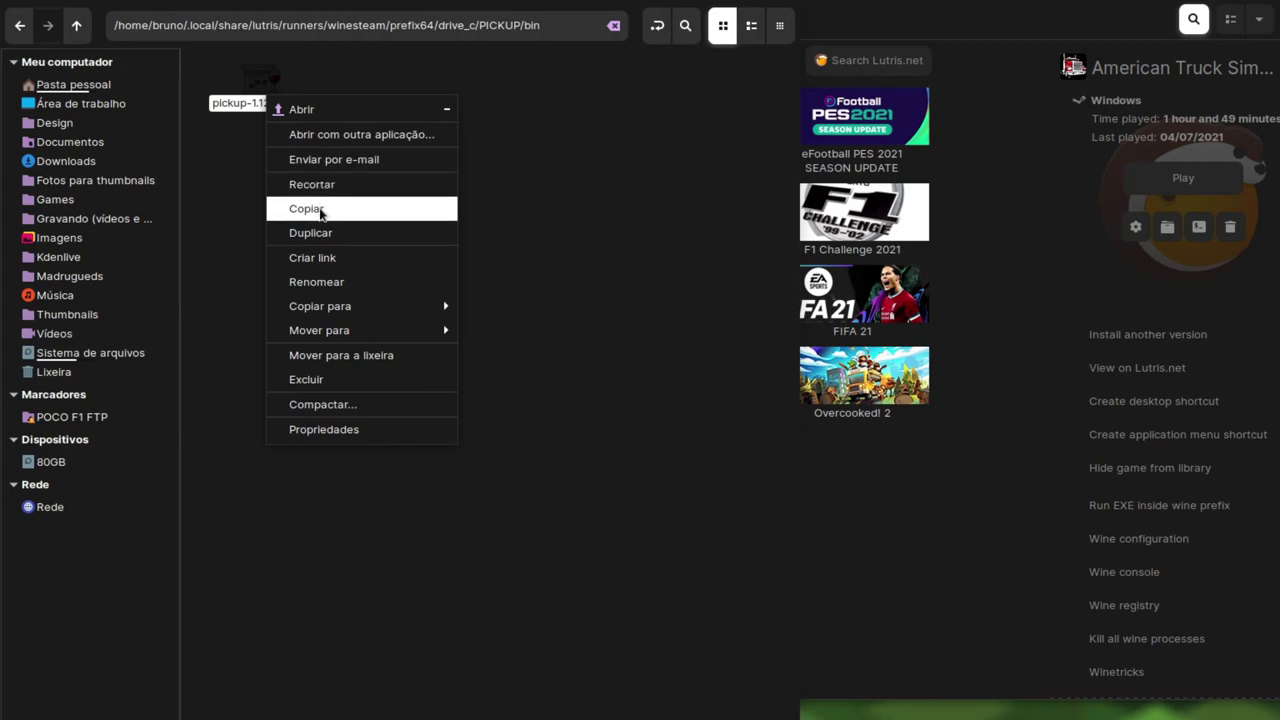
{"action": "left_click", "coordinate": [320, 210]}
{"action": "left_click", "coordinate": [268, 160]}
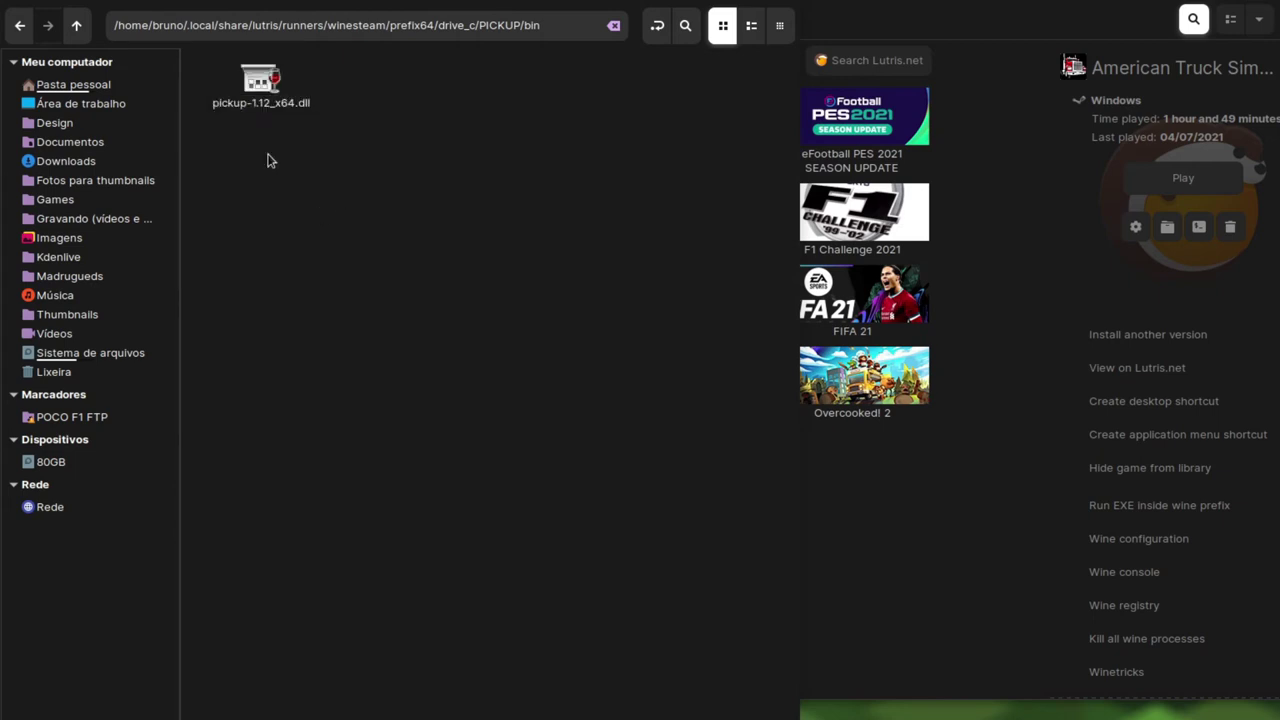
- Return to American Truck Simulator's folder, open bin/win_x64 and locate pickup-1.12_x64.dll there
{"action": "left_click", "coordinate": [20, 25]}
{"action": "left_click", "coordinate": [20, 25]}
{"action": "left_click", "coordinate": [20, 25]}
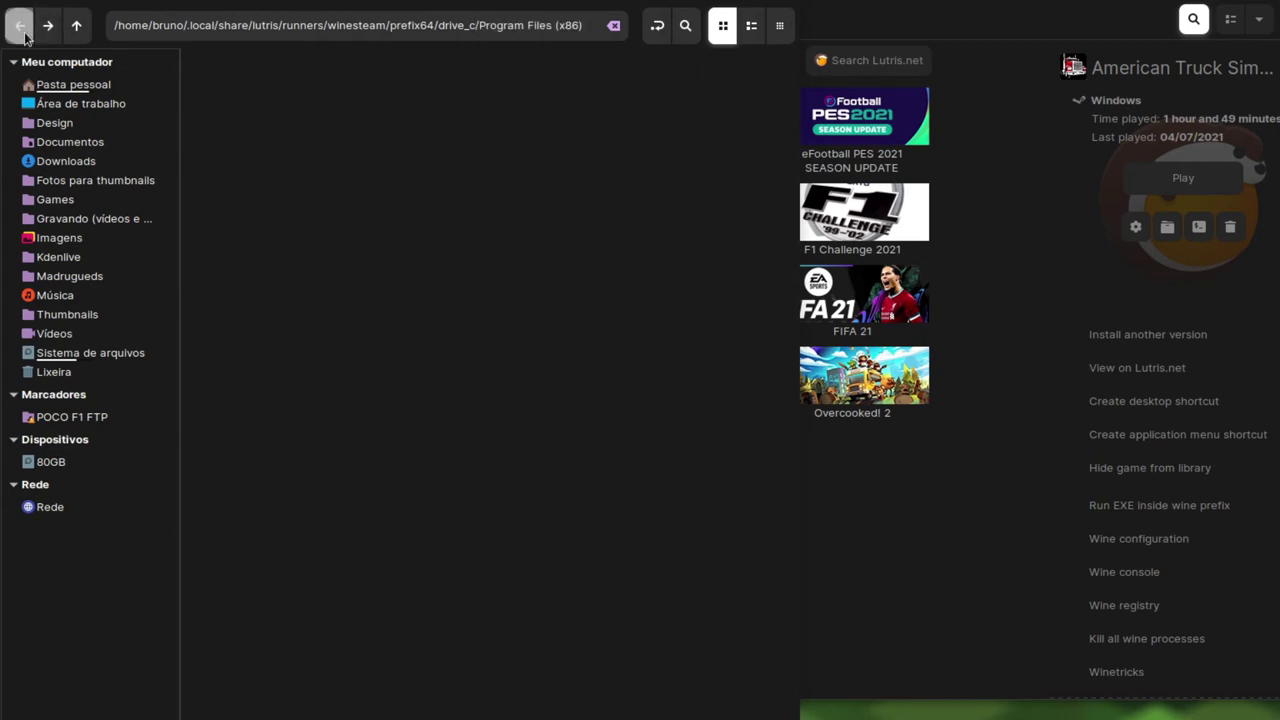
{"action": "left_click", "coordinate": [20, 25]}
{"action": "double_click", "coordinate": [257, 88]}
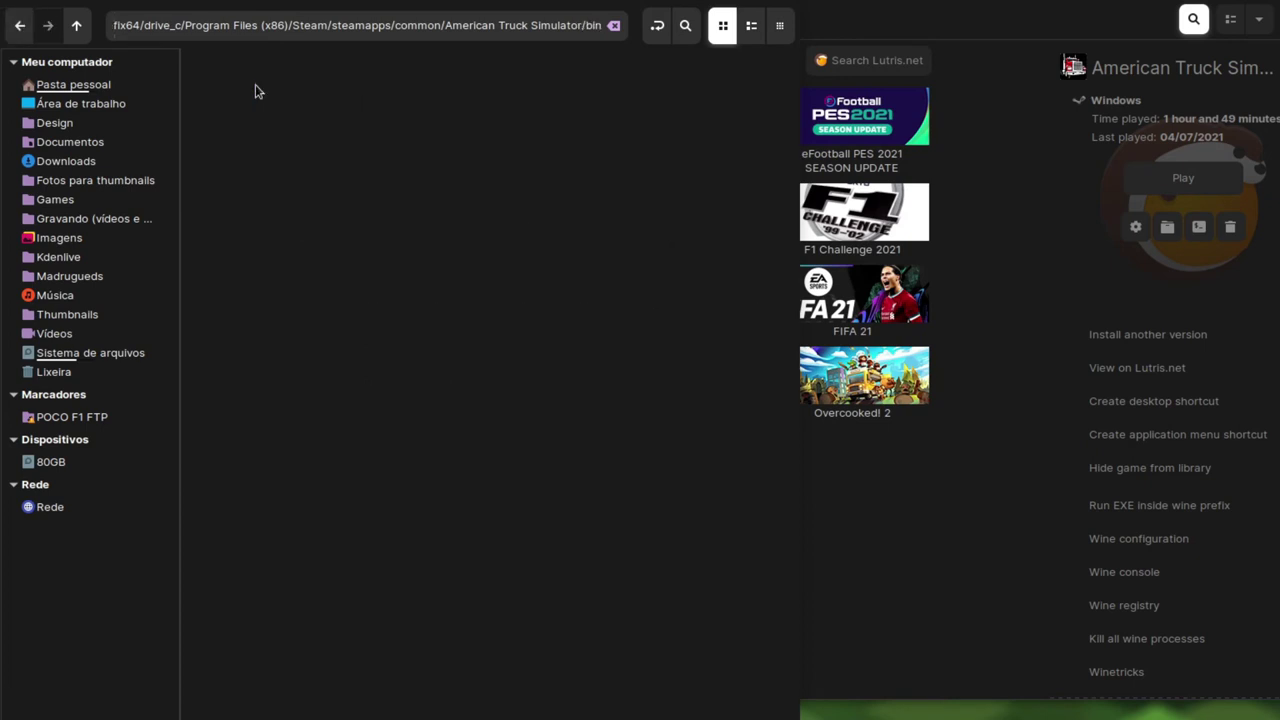
{"action": "left_click", "coordinate": [254, 80]}
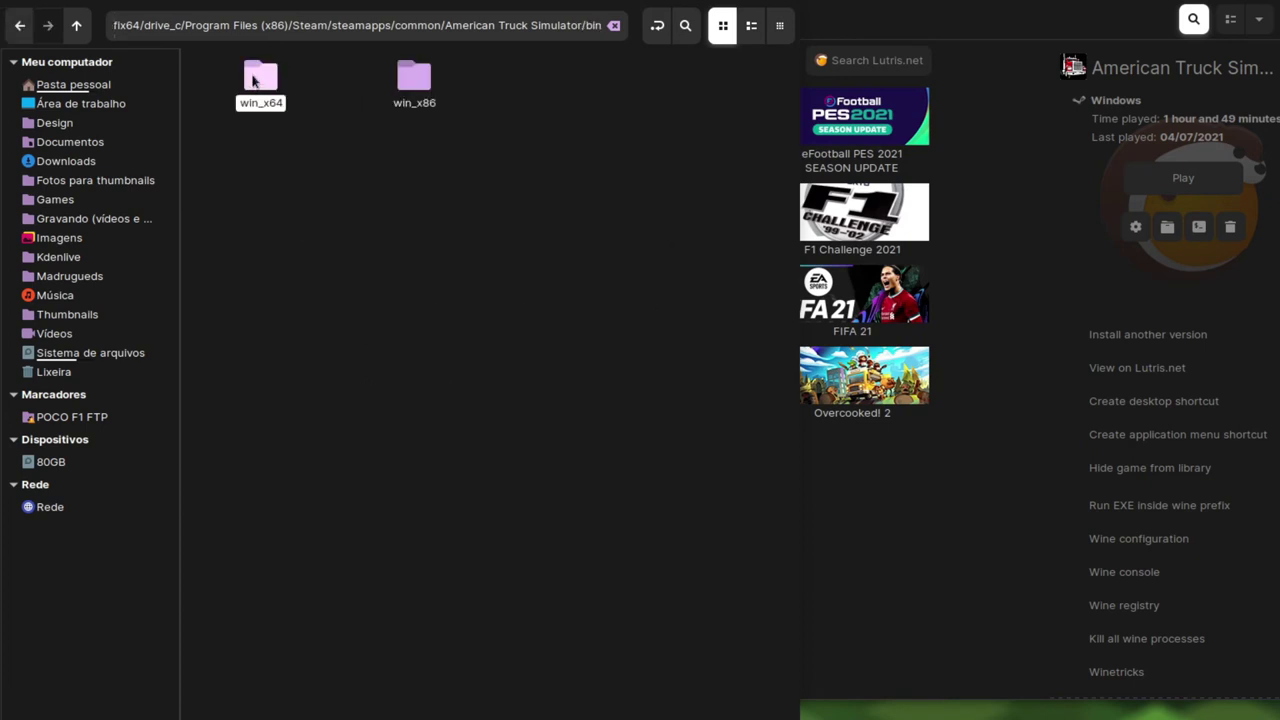
{"action": "double_click", "coordinate": [254, 80]}
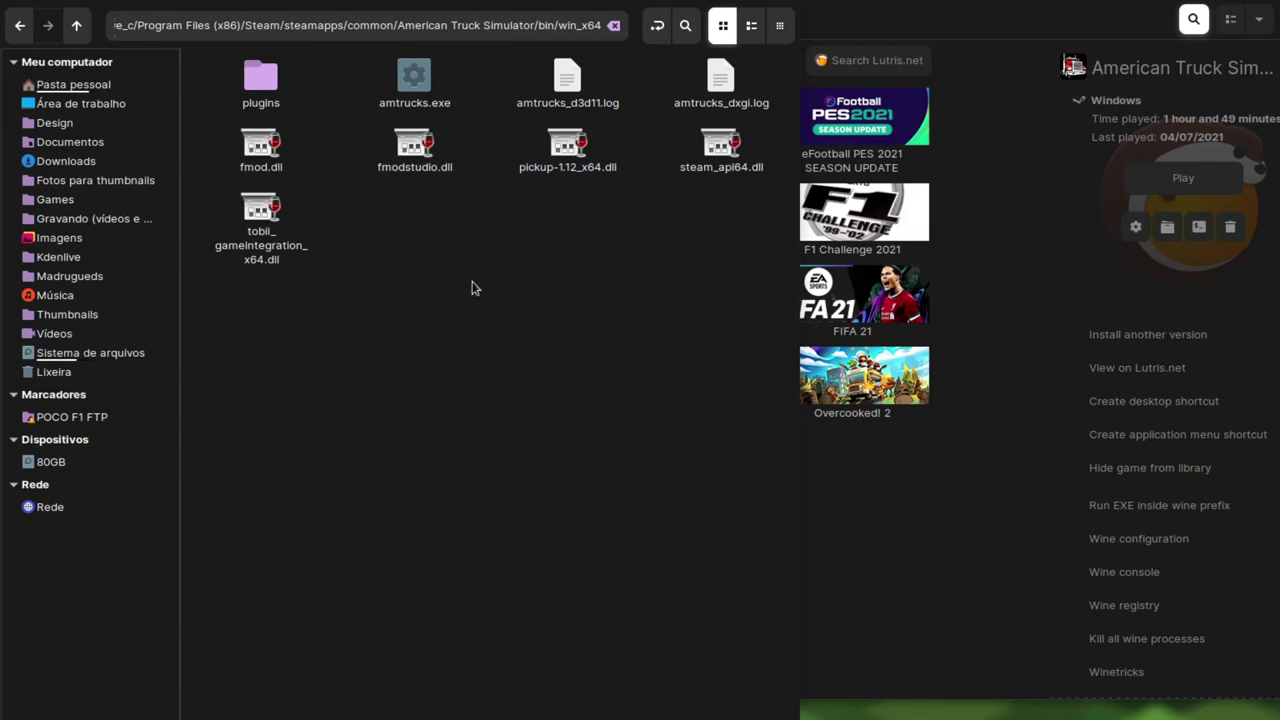
{"action": "right_click", "coordinate": [425, 262]}
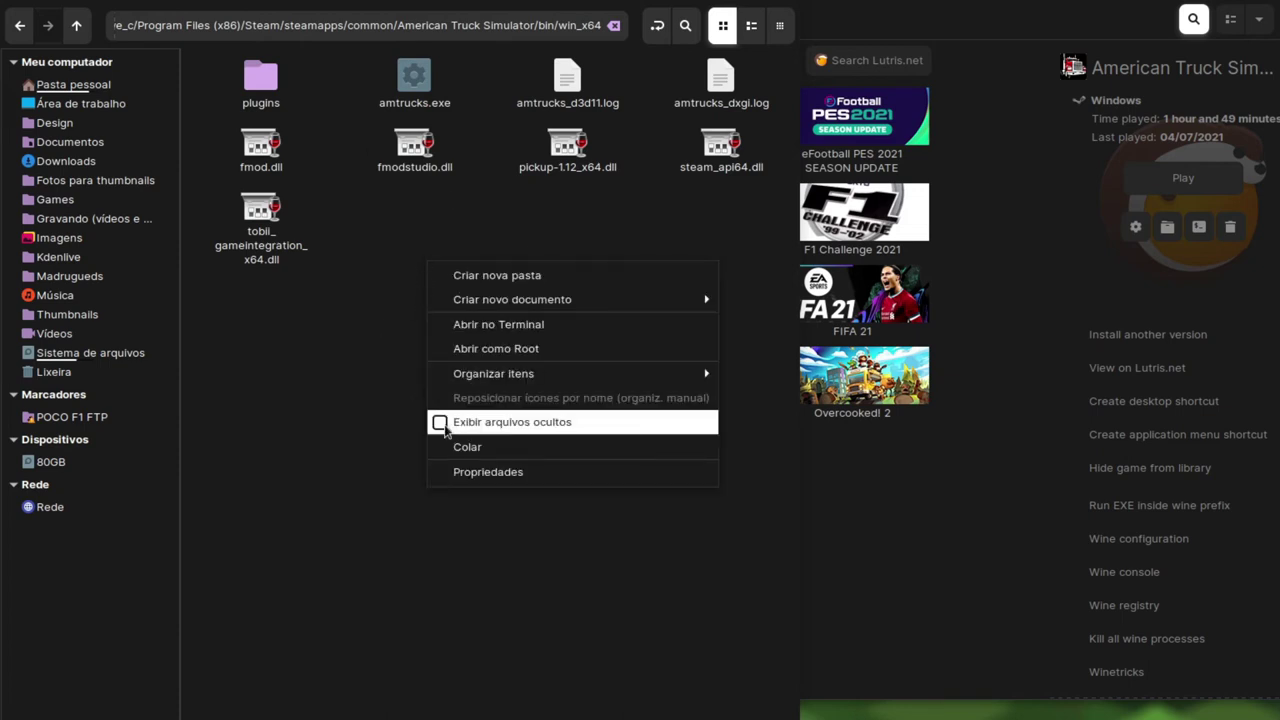
{"action": "left_click", "coordinate": [284, 371]}
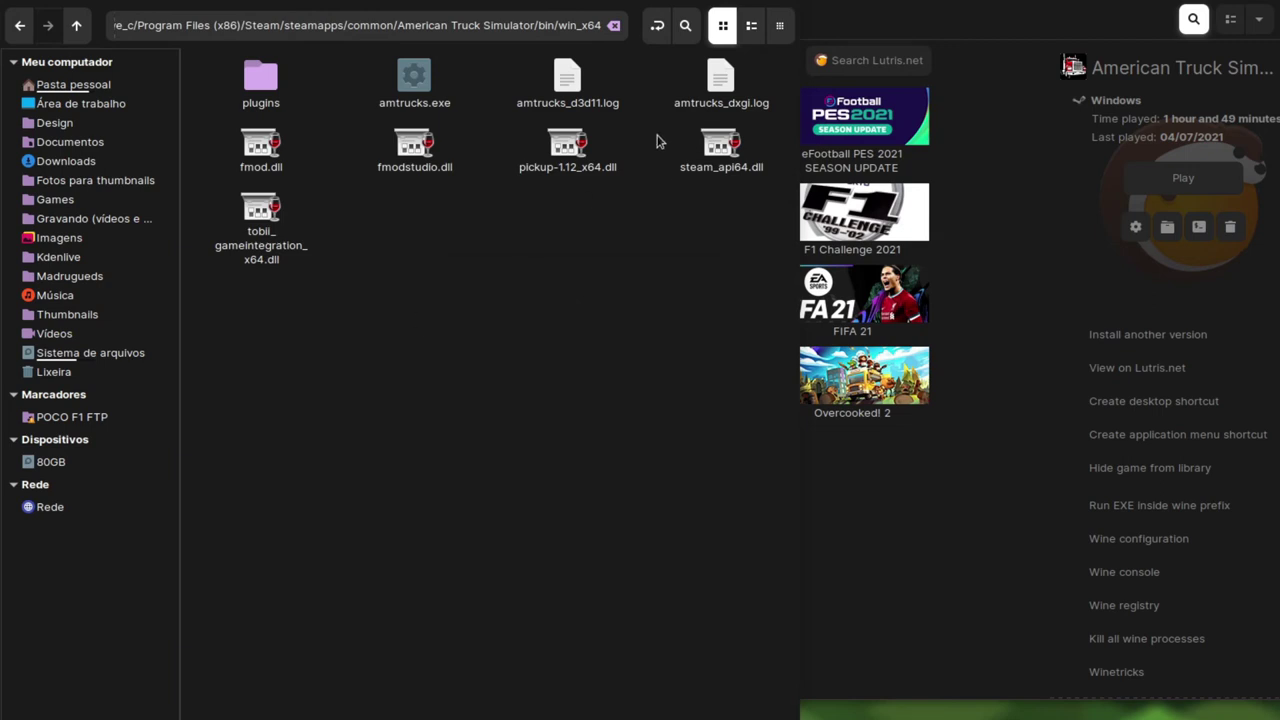
{"action": "left_click", "coordinate": [565, 172]}
{"action": "left_click", "coordinate": [557, 240]}
- Go to Euro Truck Simulator 2 in steamapps/common, close the PICKUP (1).zip archive and open the game's bin/win_x64 folder
{"action": "left_click", "coordinate": [77, 25]}
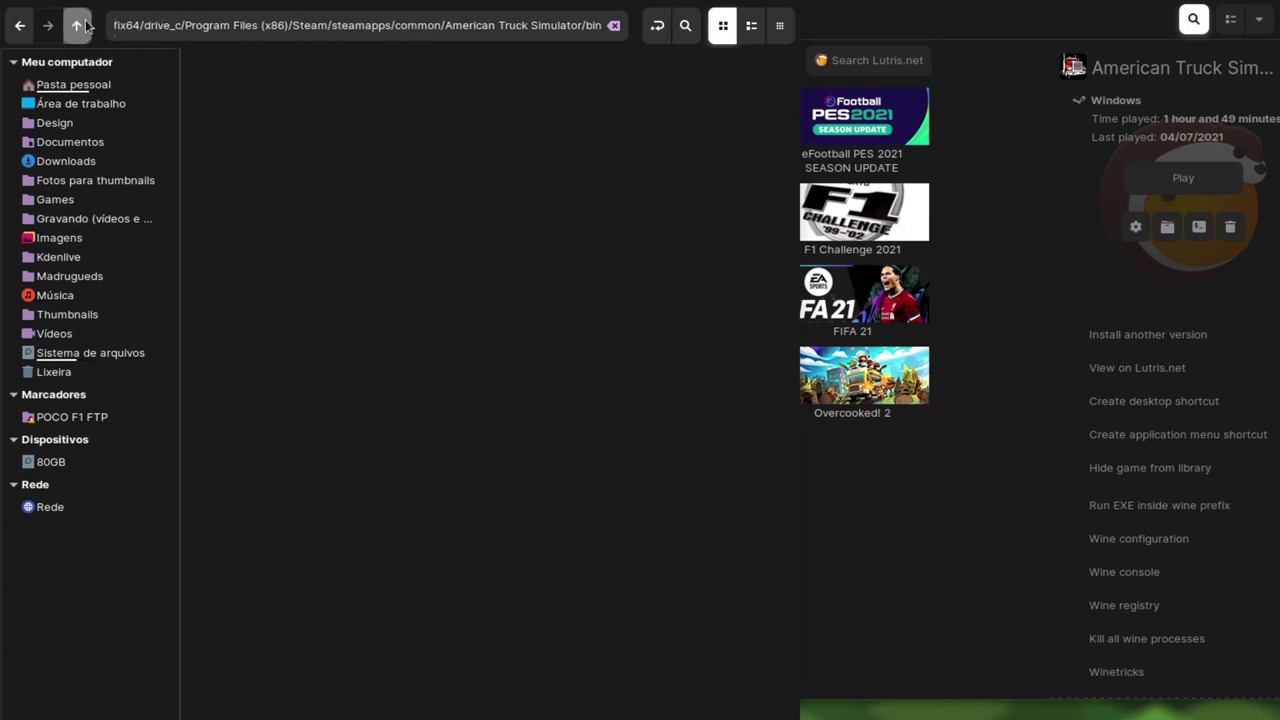
{"action": "left_click", "coordinate": [77, 25]}
{"action": "left_click", "coordinate": [77, 25]}
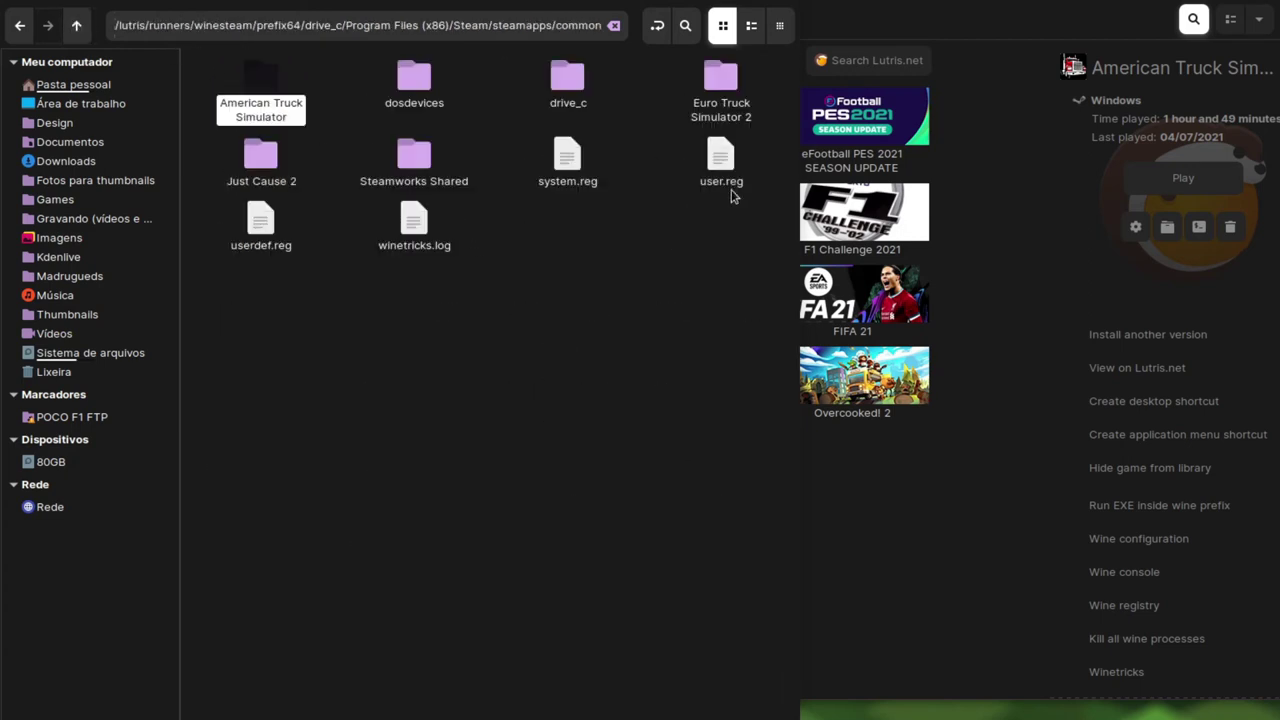
{"action": "double_click", "coordinate": [713, 100]}
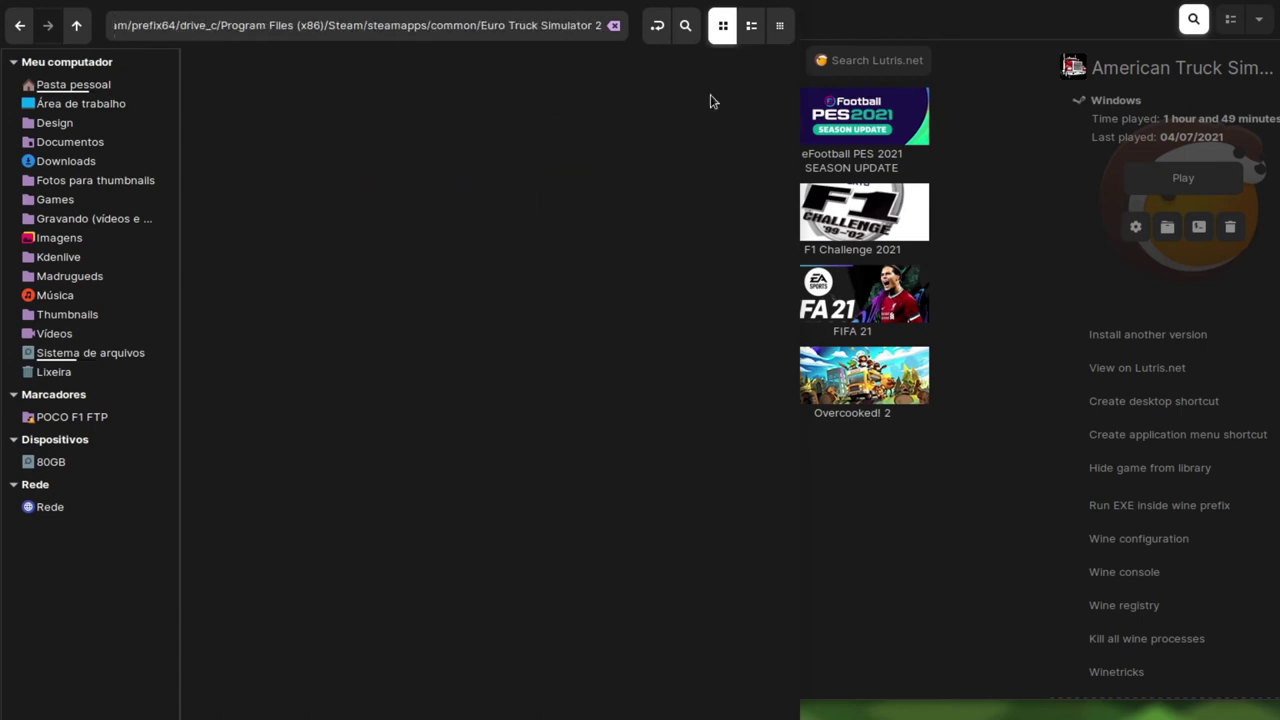
{"action": "key", "text": "alt+Tab"}
{"action": "left_click", "coordinate": [305, 19]}
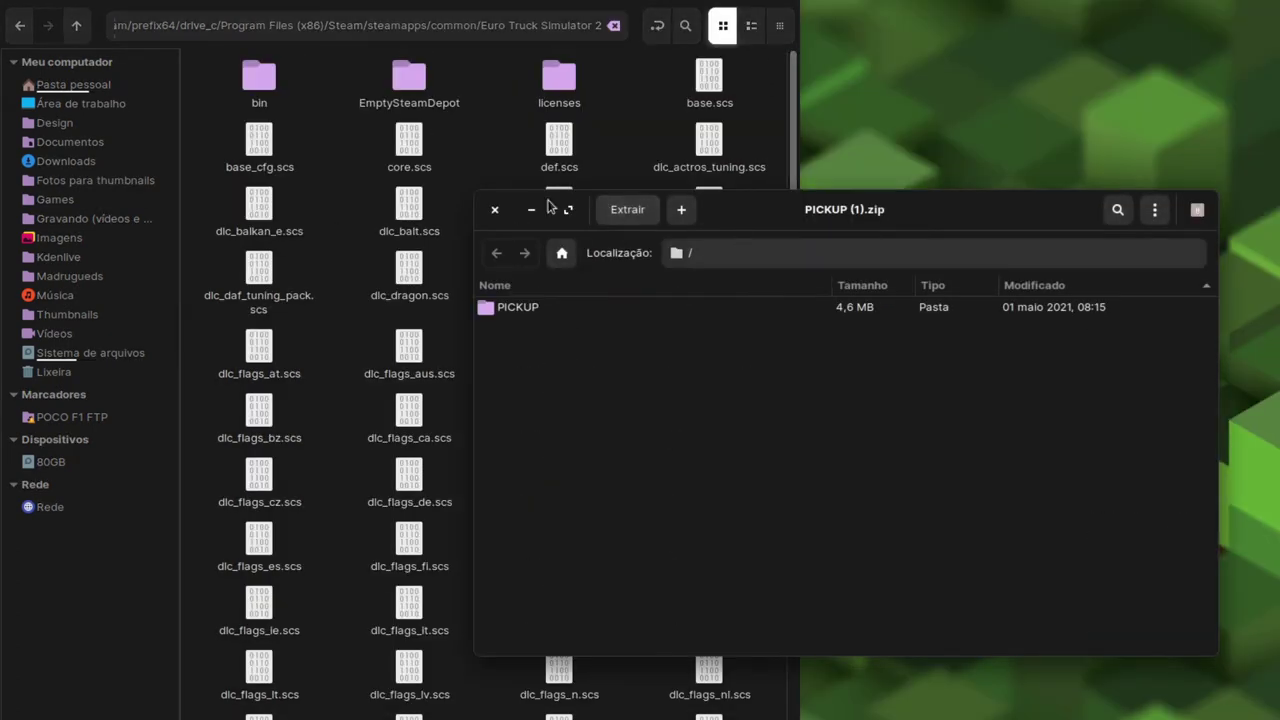
{"action": "left_click", "coordinate": [494, 209]}
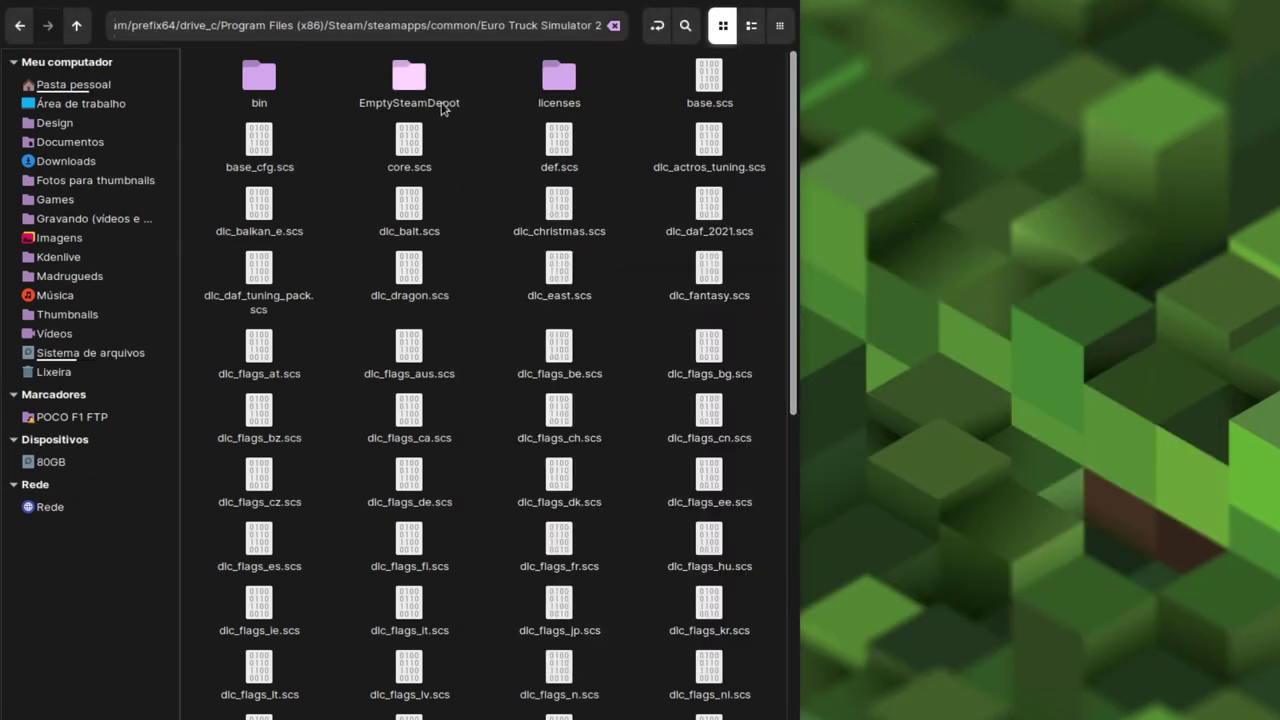
{"action": "double_click", "coordinate": [261, 77]}
{"action": "double_click", "coordinate": [261, 77]}
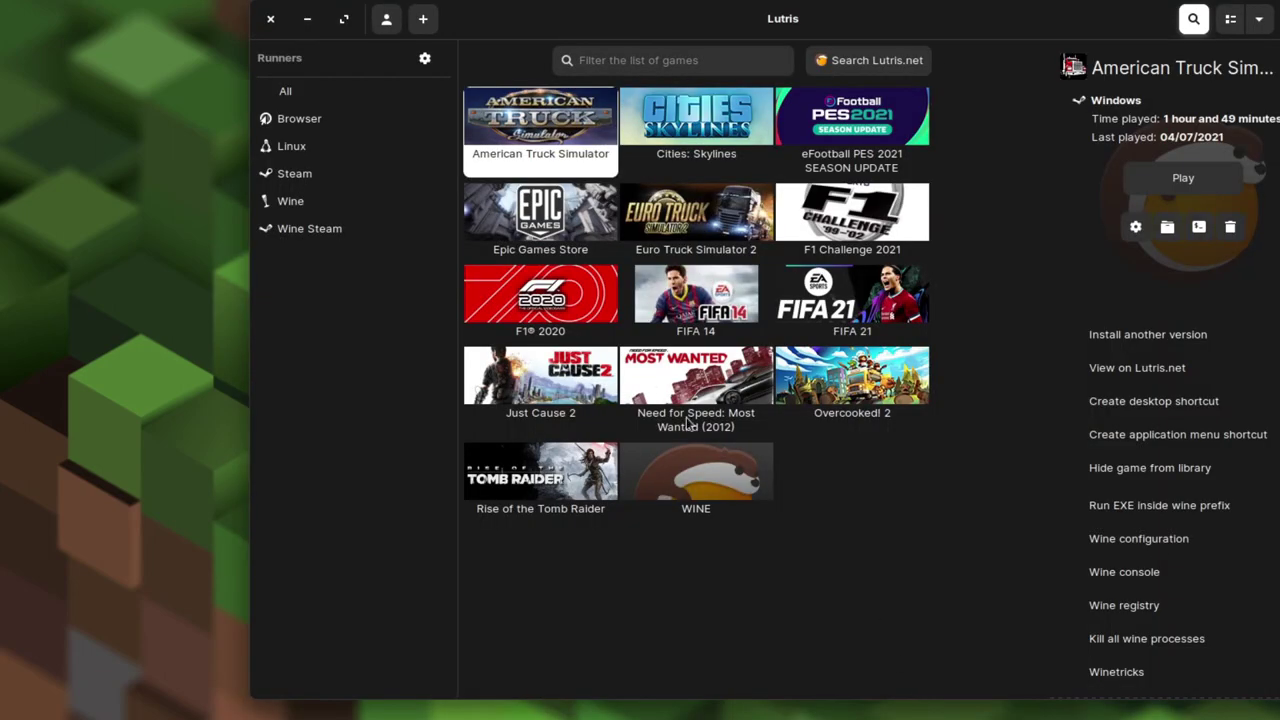
- In Lutris, check the Windows version in American Truck Simulator's Wine configuration and close it without saving
{"action": "right_click", "coordinate": [530, 149]}
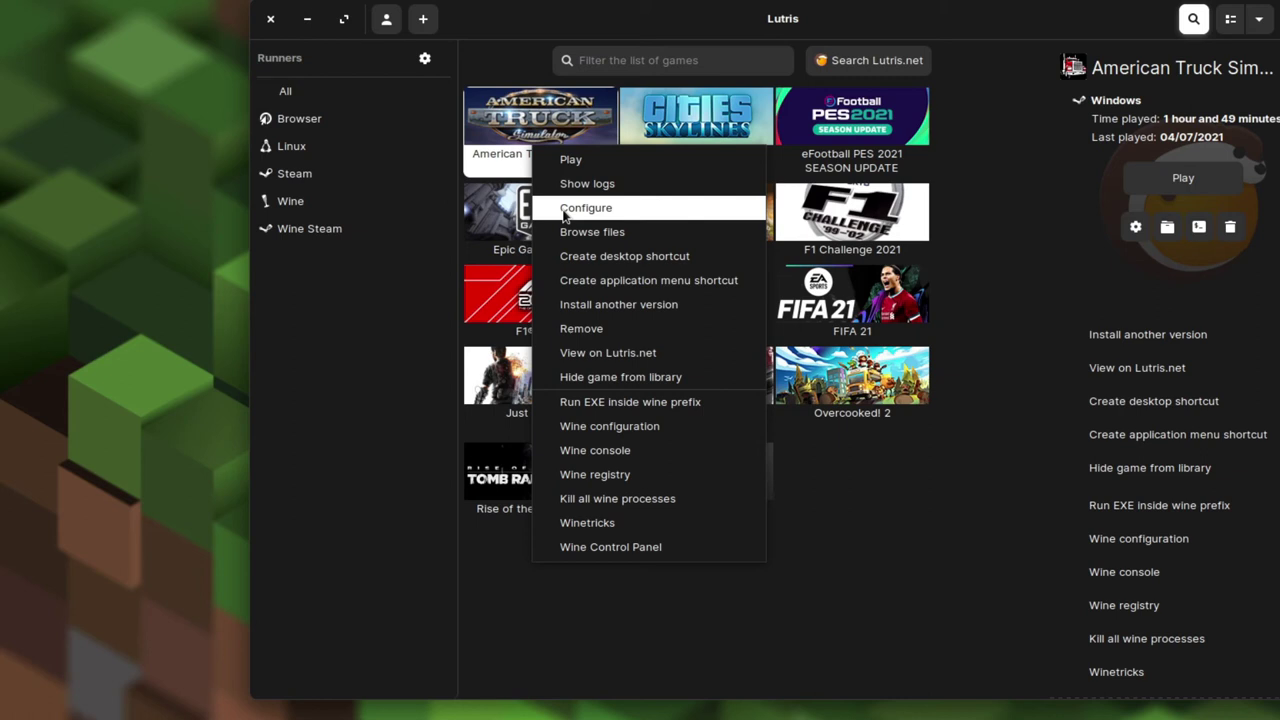
{"action": "left_click", "coordinate": [563, 437]}
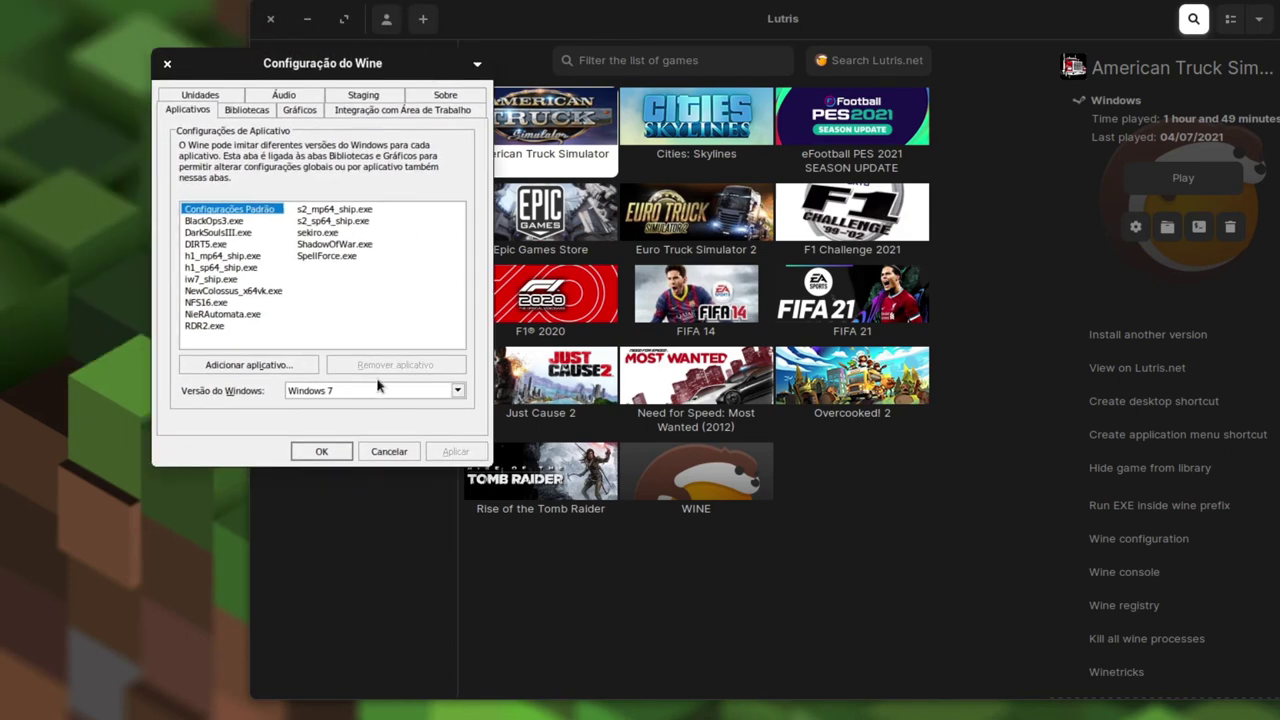
{"action": "left_click", "coordinate": [365, 391]}
{"action": "left_click", "coordinate": [397, 411]}
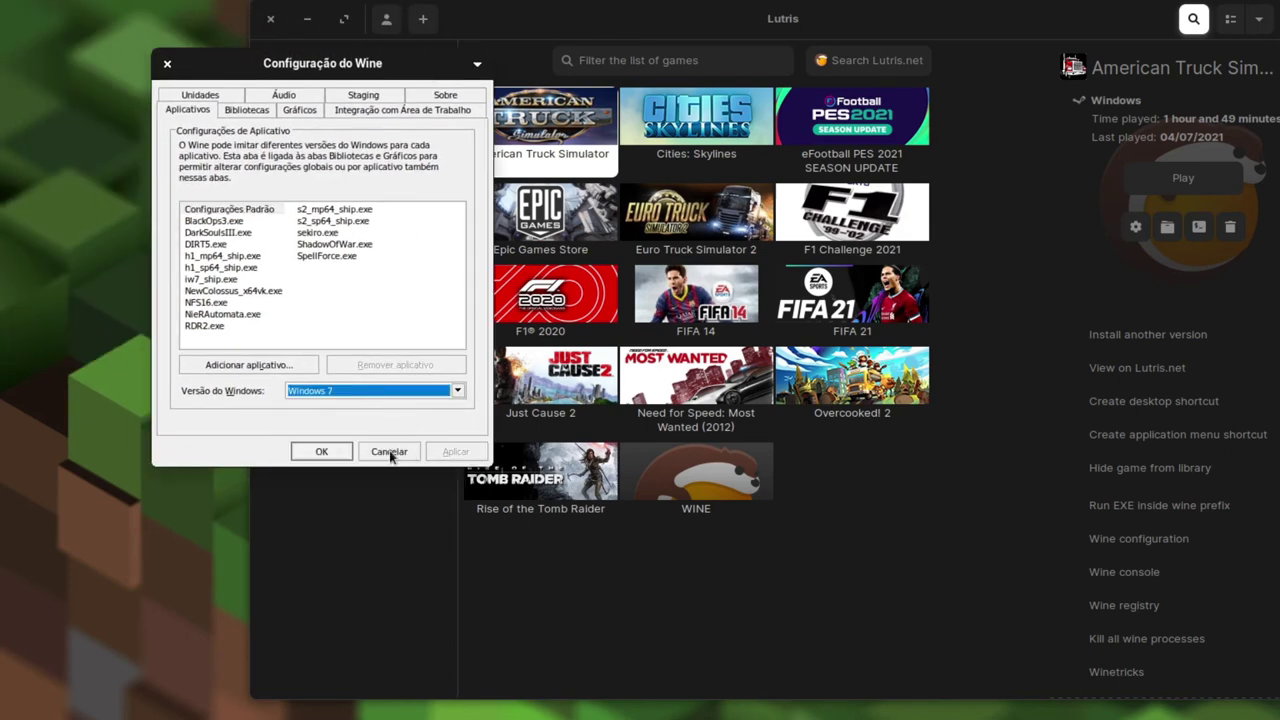
{"action": "left_click", "coordinate": [389, 450]}
- Run PICKUP.exe from drive_c/PICKUP inside American Truck Simulator's Wine prefix and minimize Lutris
{"action": "right_click", "coordinate": [536, 108]}
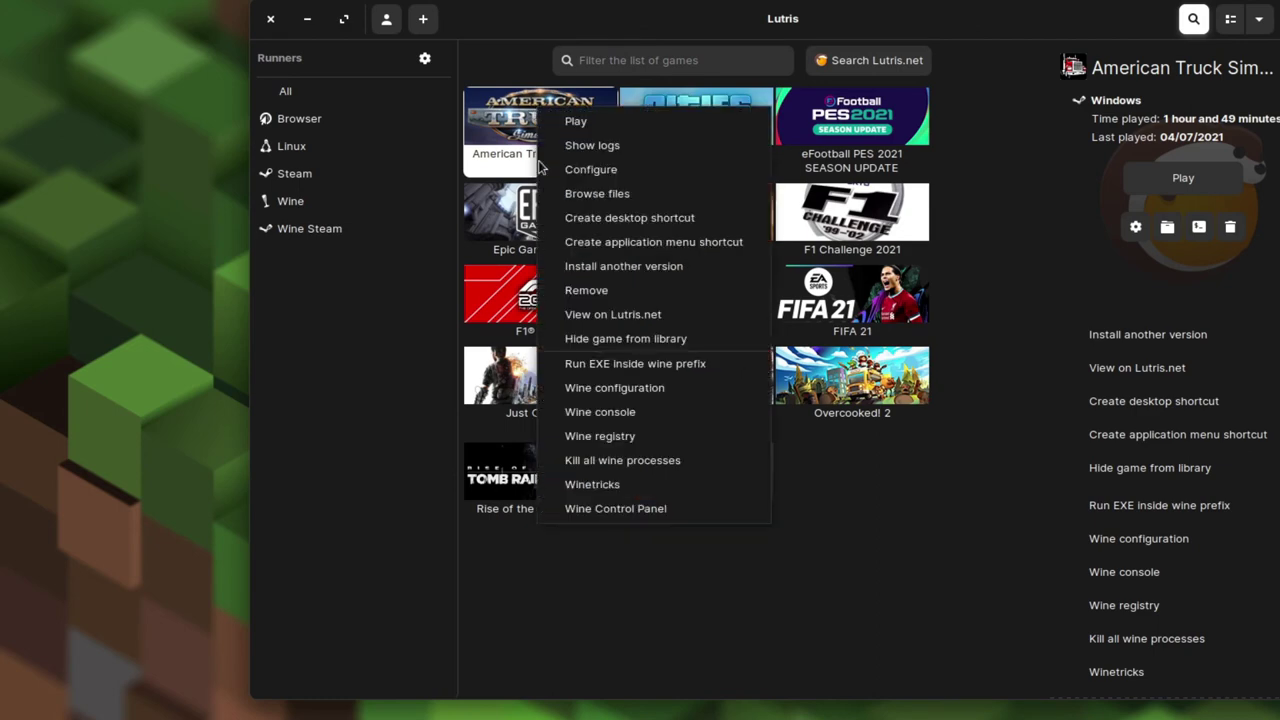
{"action": "left_click", "coordinate": [621, 368]}
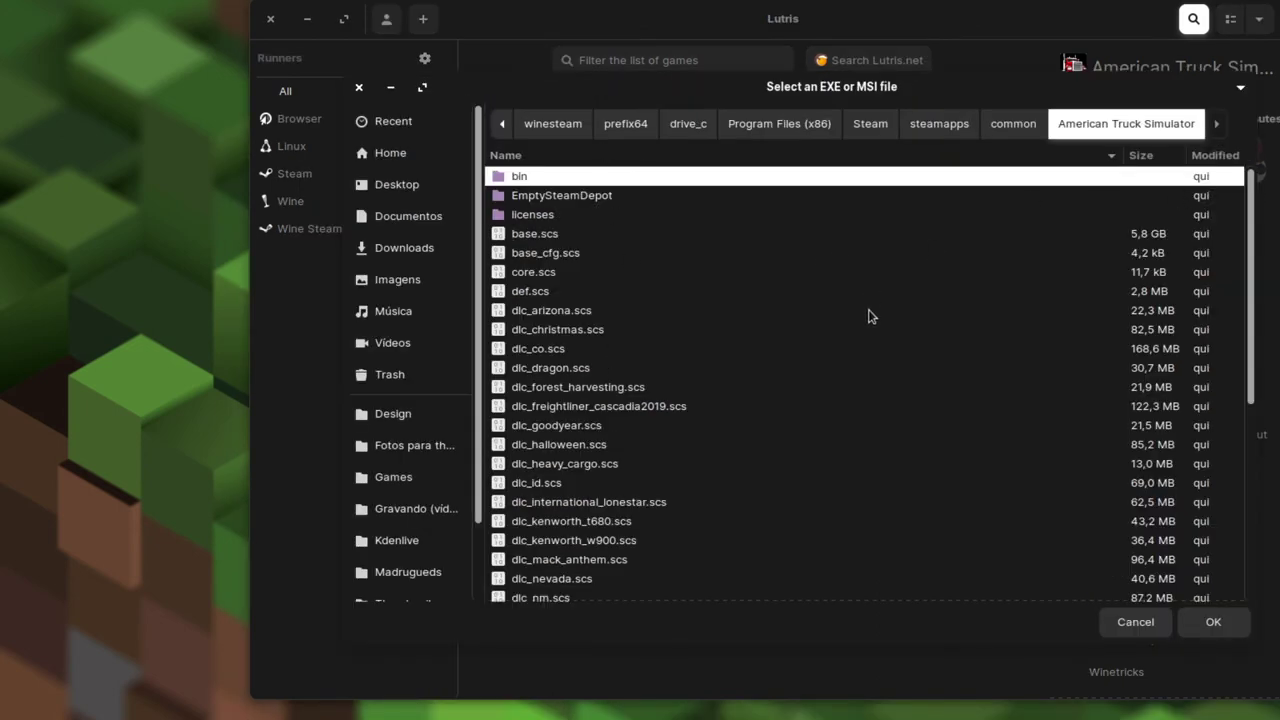
{"action": "left_click", "coordinate": [690, 123]}
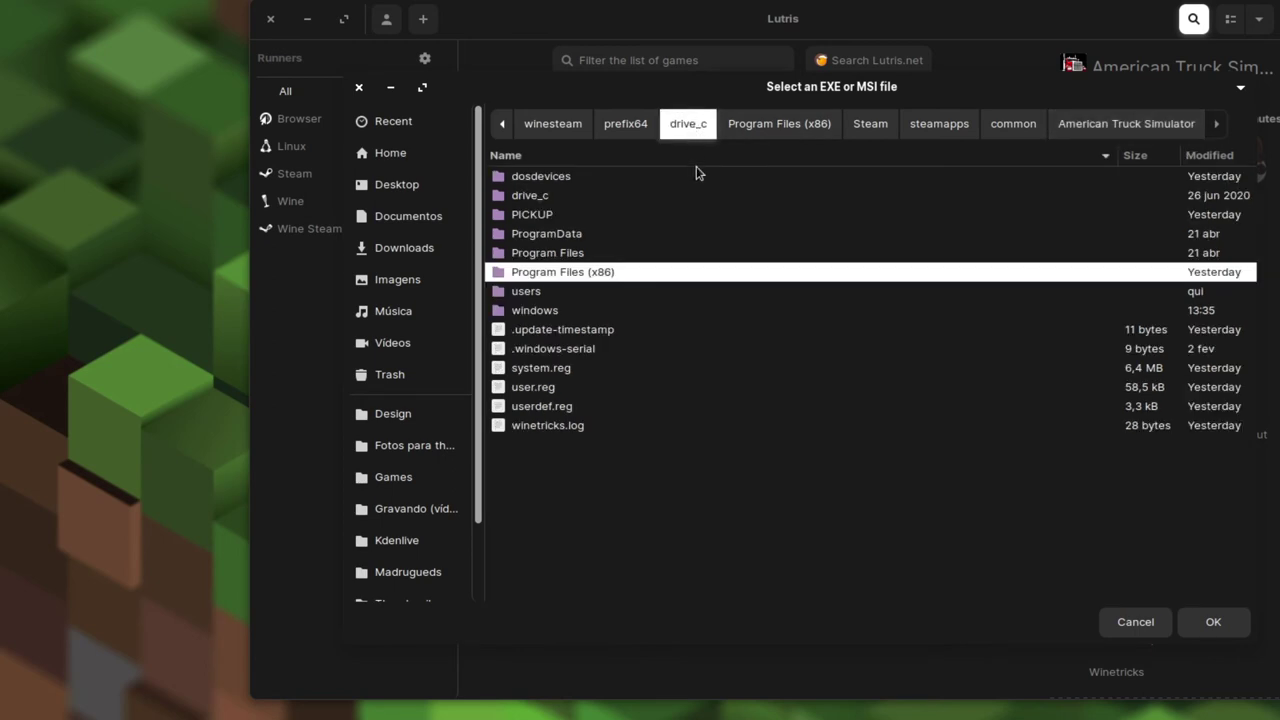
{"action": "double_click", "coordinate": [548, 216]}
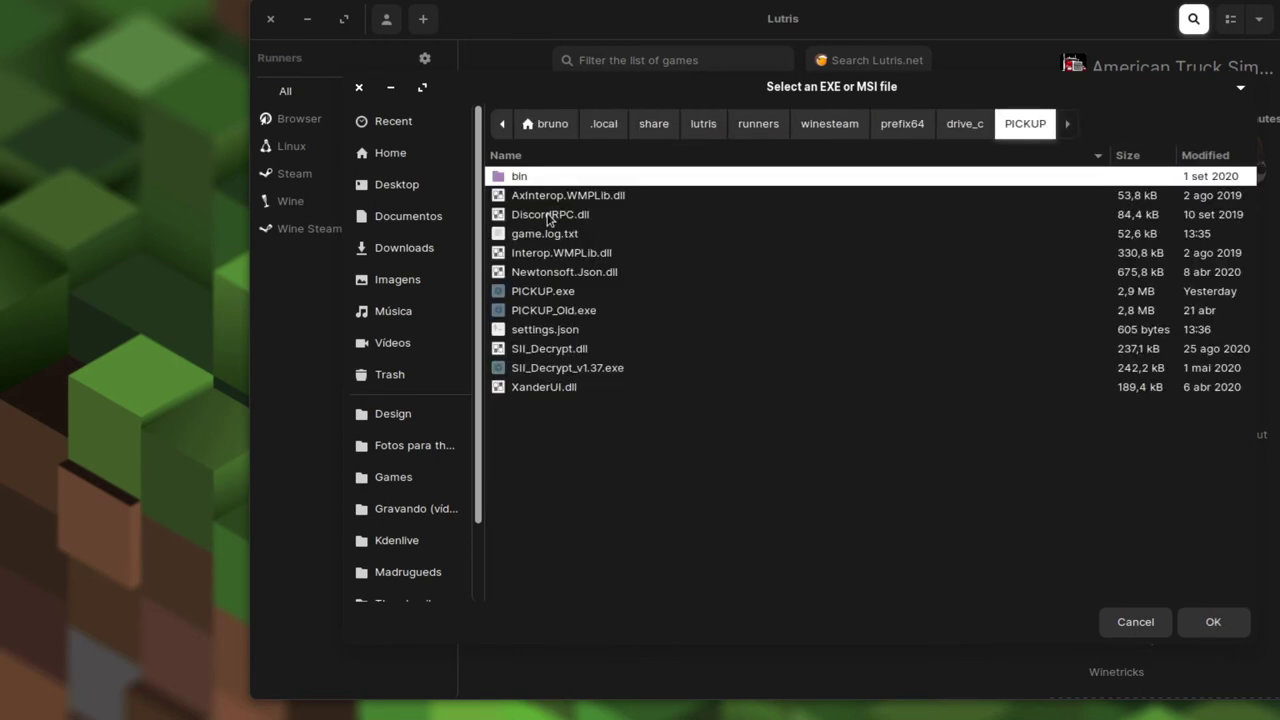
{"action": "double_click", "coordinate": [558, 291]}
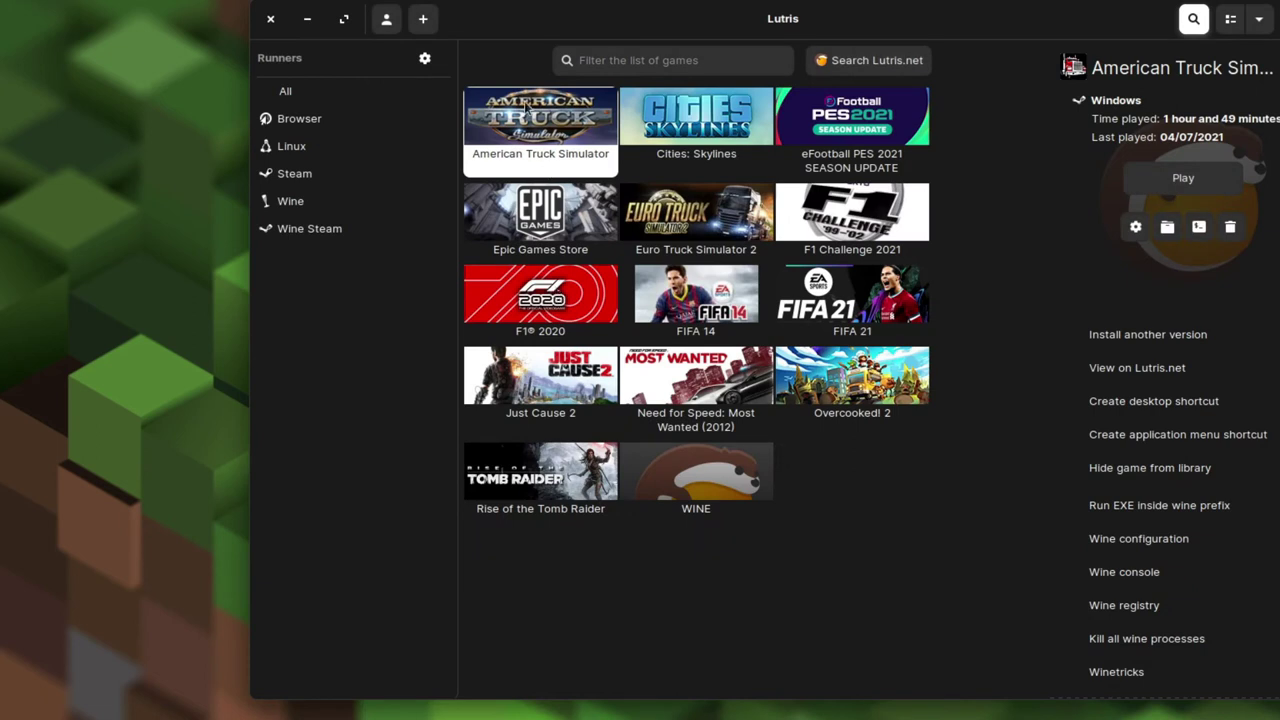
{"action": "left_click", "coordinate": [307, 18]}
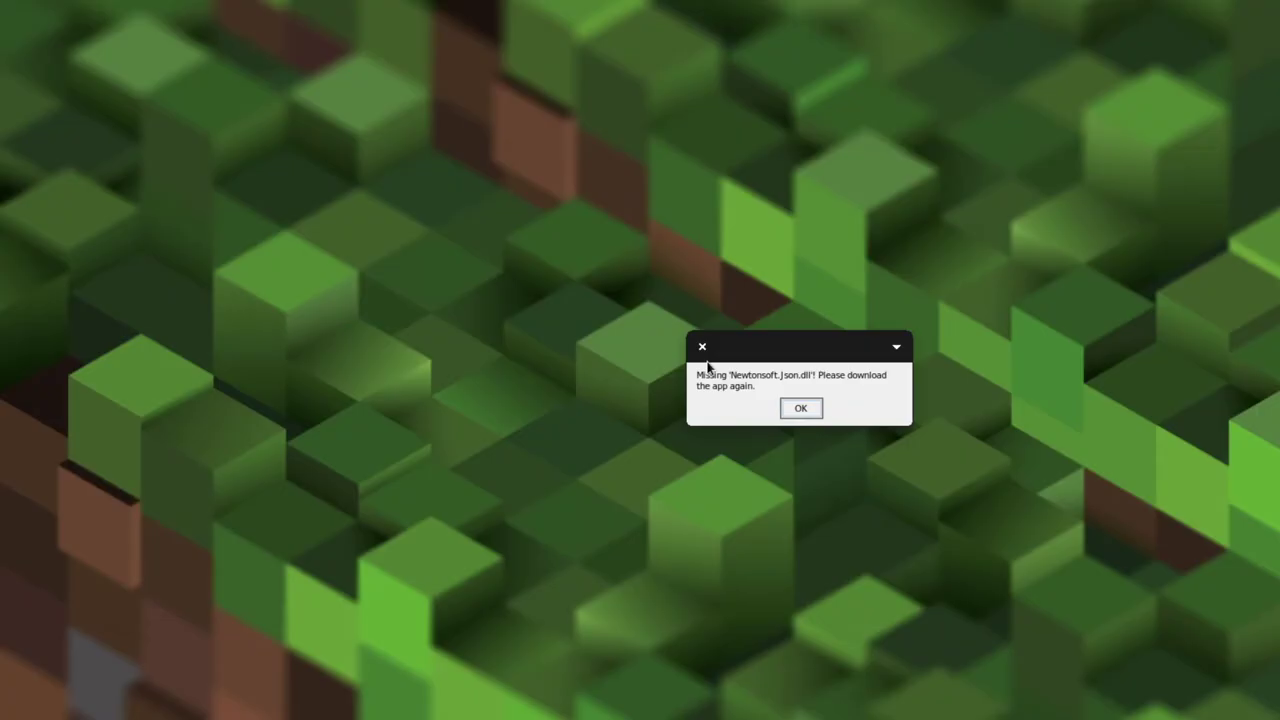
{"action": "left_click", "coordinate": [790, 408]}
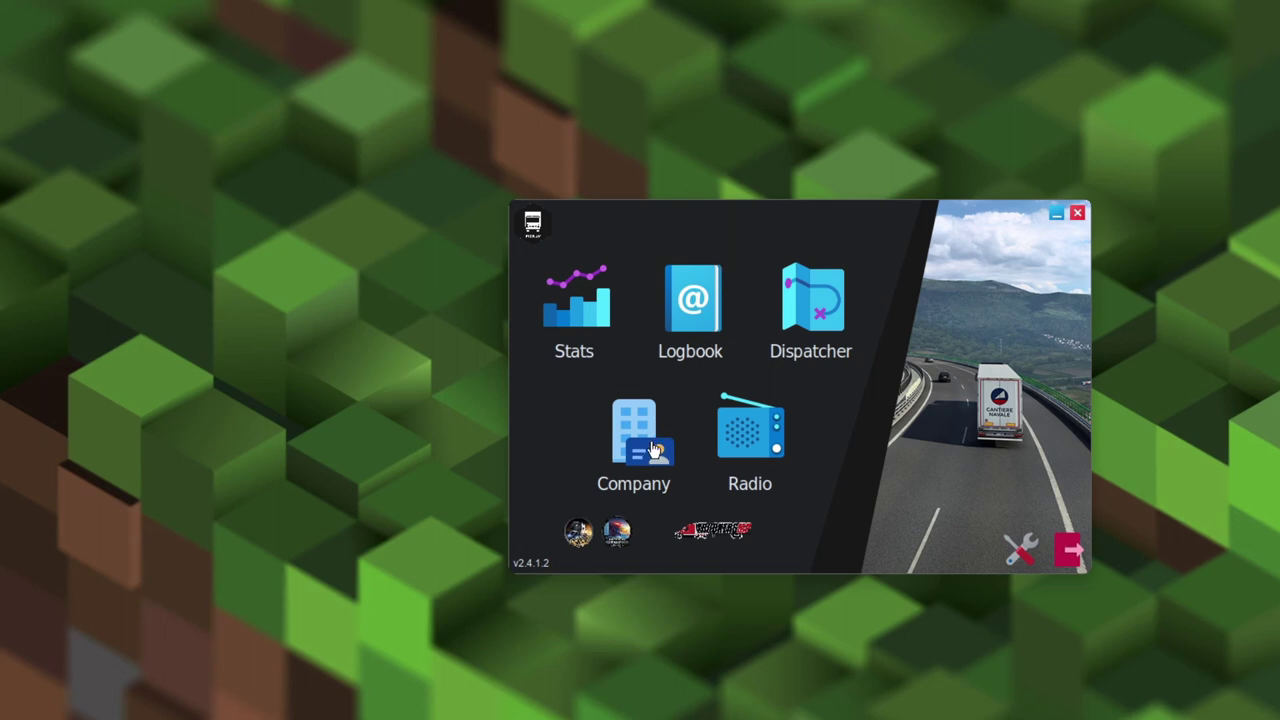
- View the PICKUP client's Radio page, return to its main screen and open the settings
{"action": "left_click", "coordinate": [768, 444]}
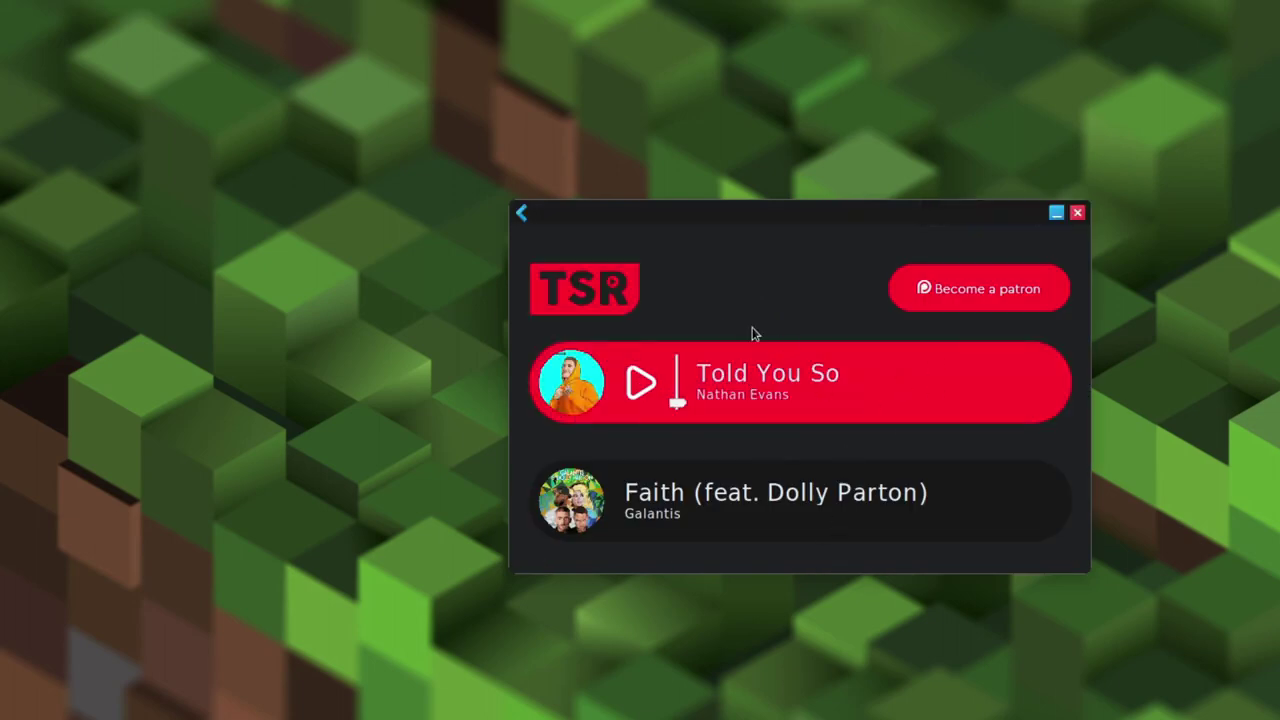
{"action": "left_click", "coordinate": [521, 212]}
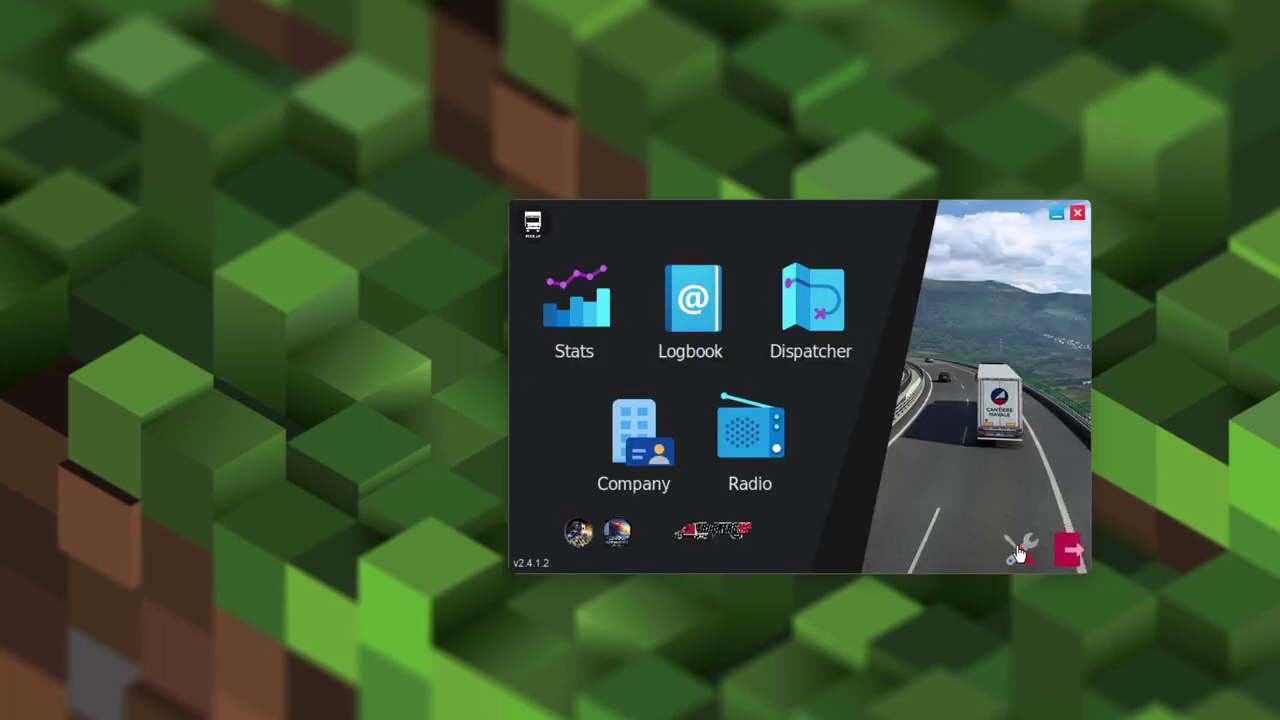
{"action": "left_click", "coordinate": [529, 219]}
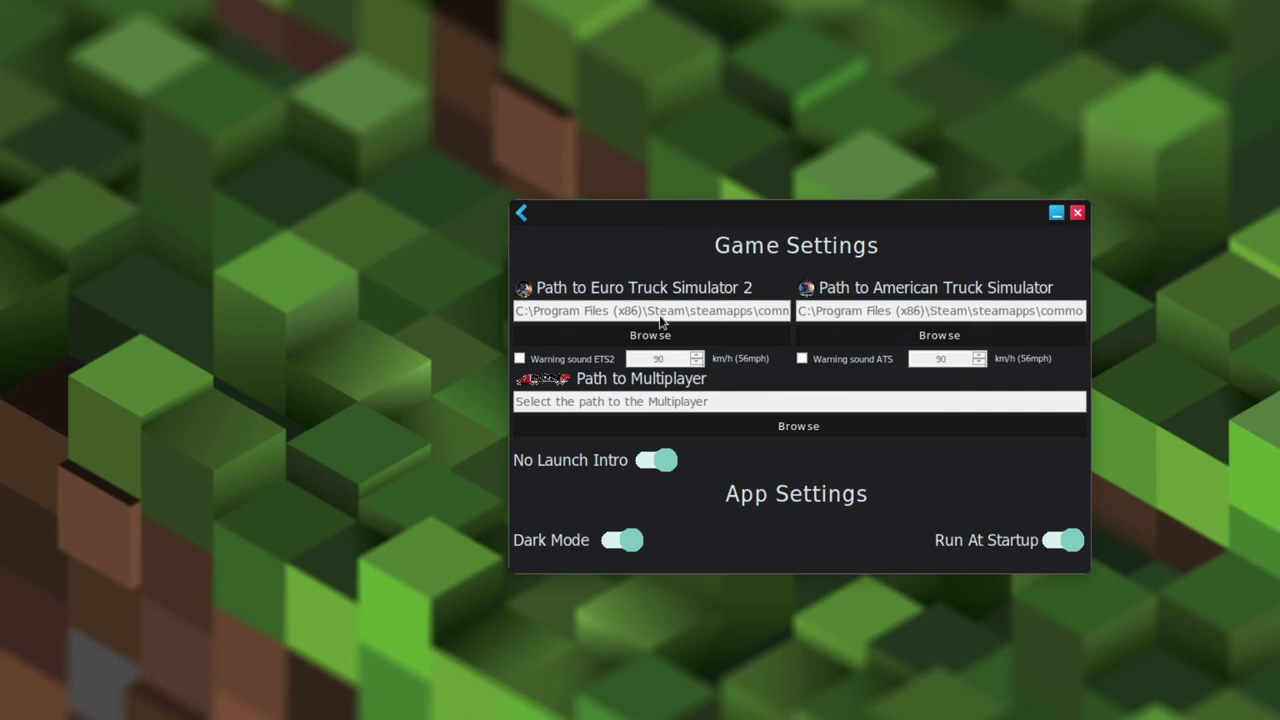
- Browse for the Euro Truck Simulator 2 path and open the Program Files folder on drive C:
{"action": "left_click", "coordinate": [663, 334]}
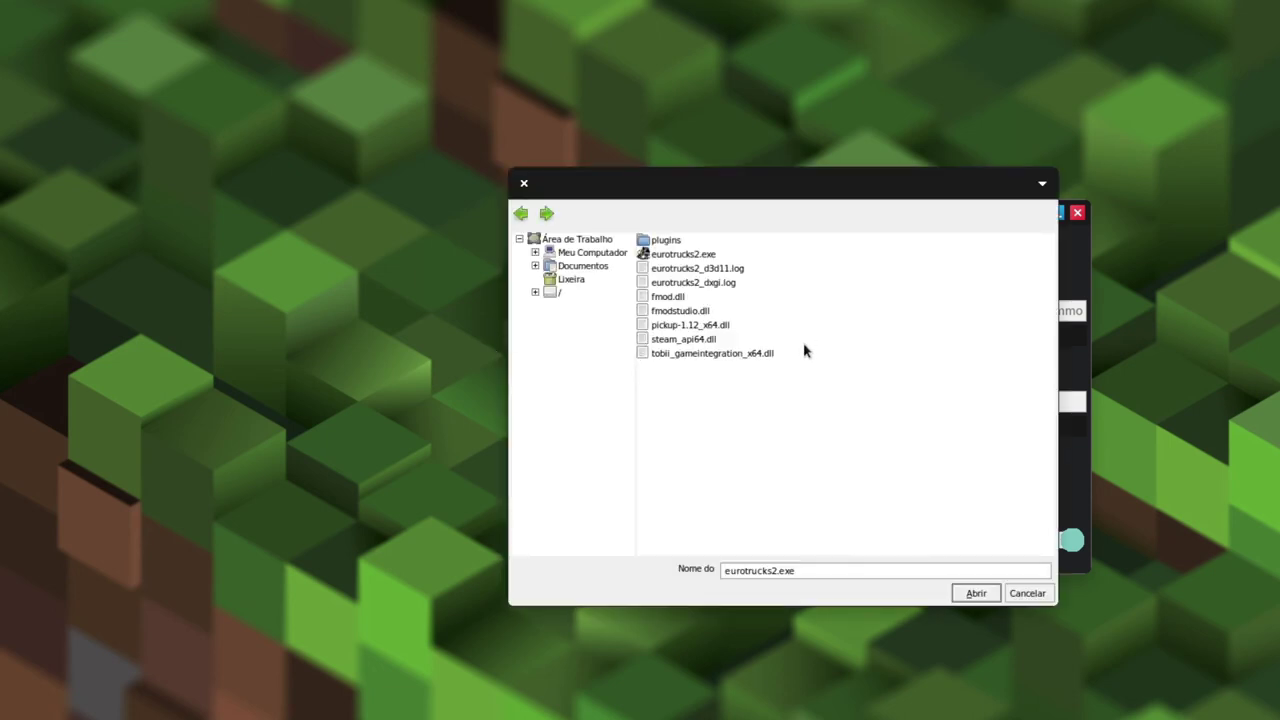
{"action": "left_click", "coordinate": [535, 252]}
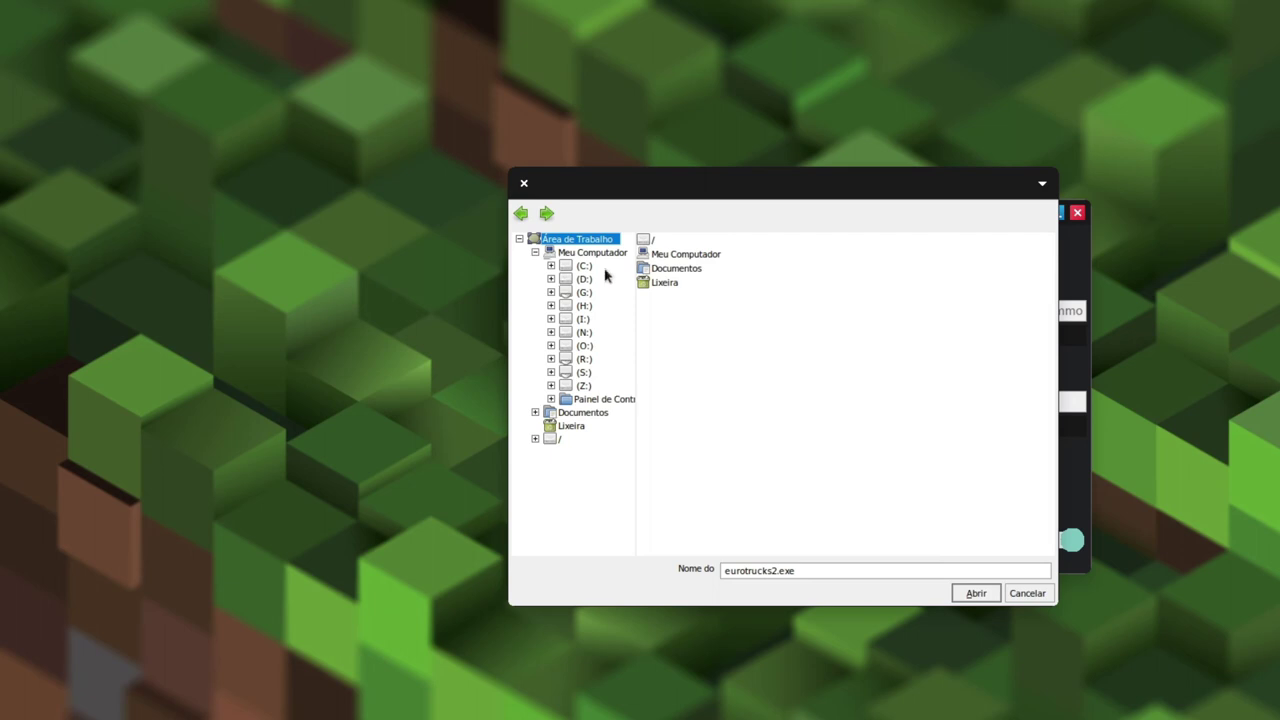
{"action": "left_click", "coordinate": [551, 266]}
{"action": "left_click", "coordinate": [604, 332]}
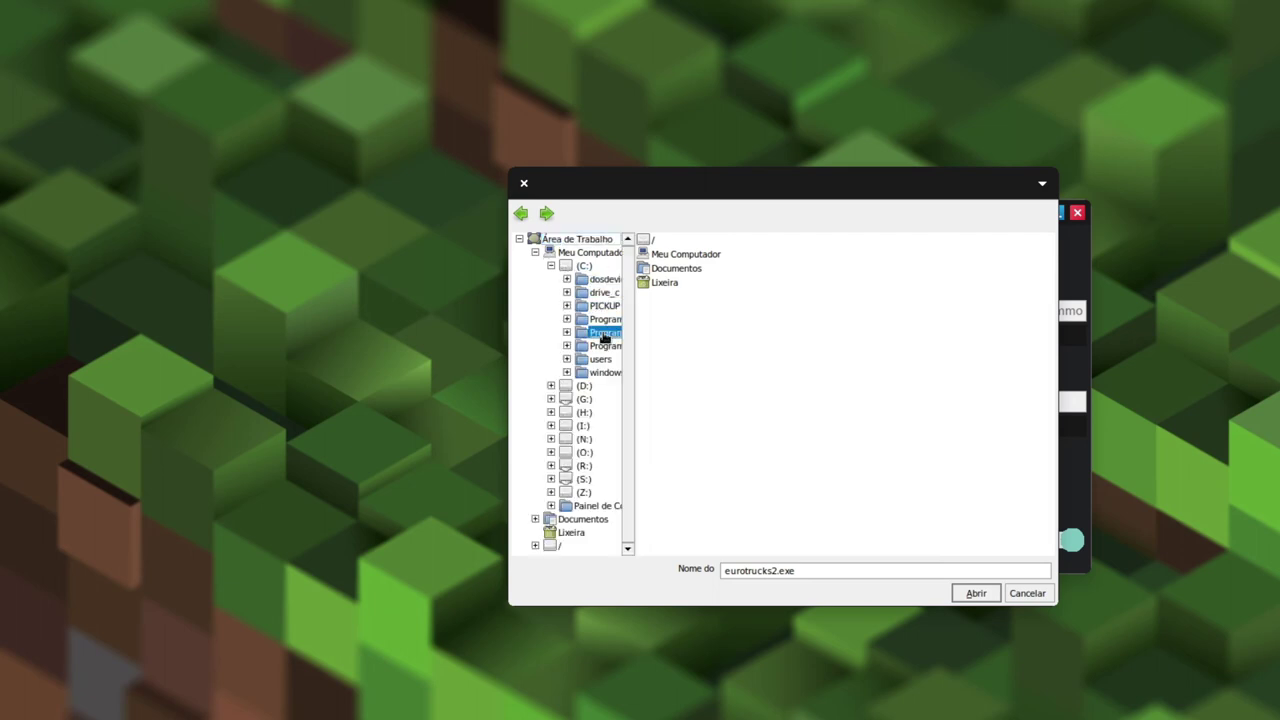